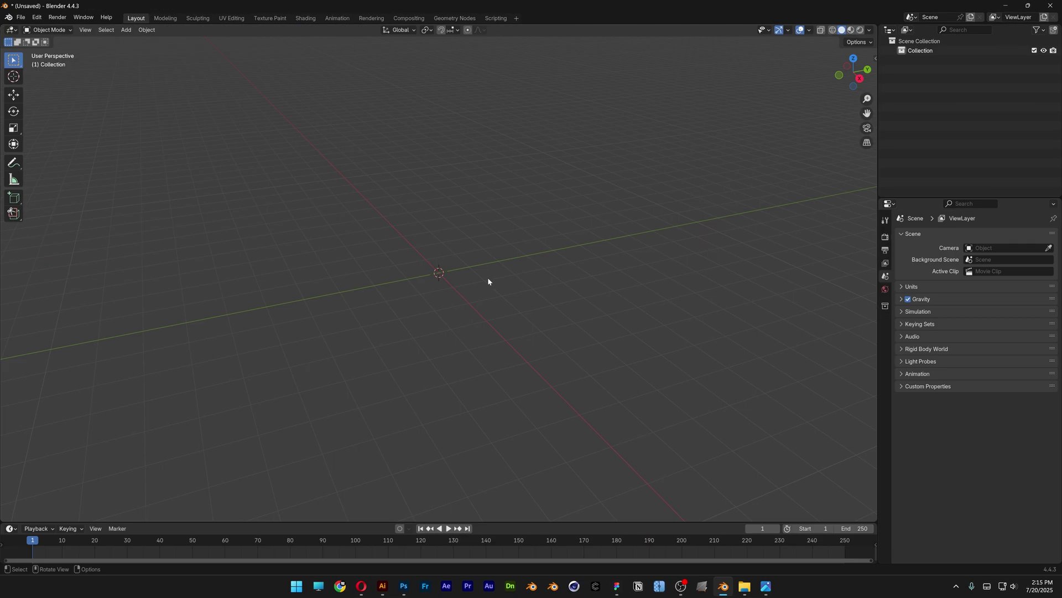
# Step: Add a cylinder mesh at the scene centre with 82 vertices
pyautogui.hotkey('shift', 'a')
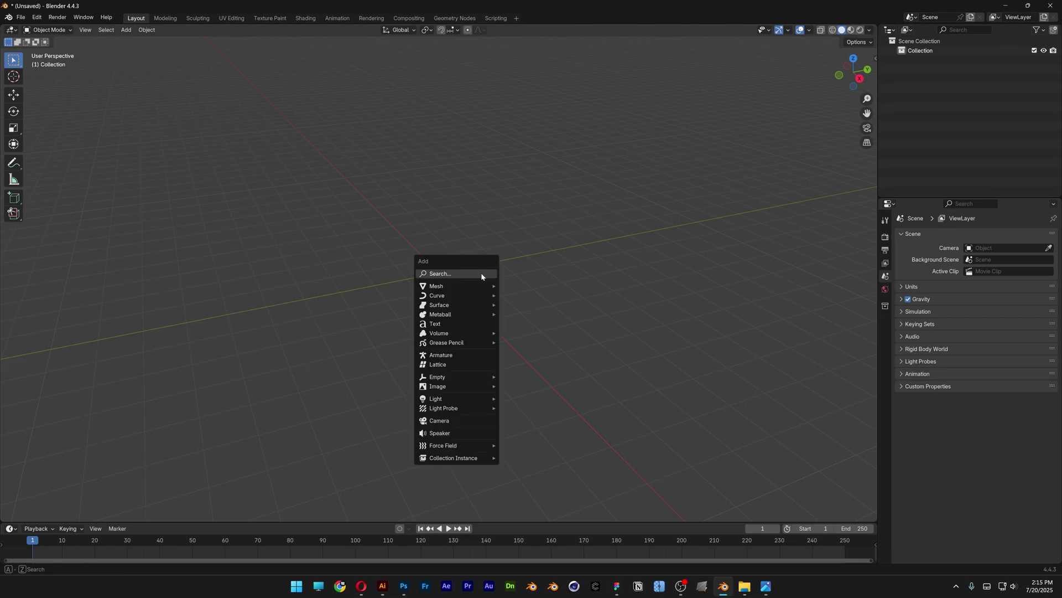
pyautogui.moveTo(479, 286)
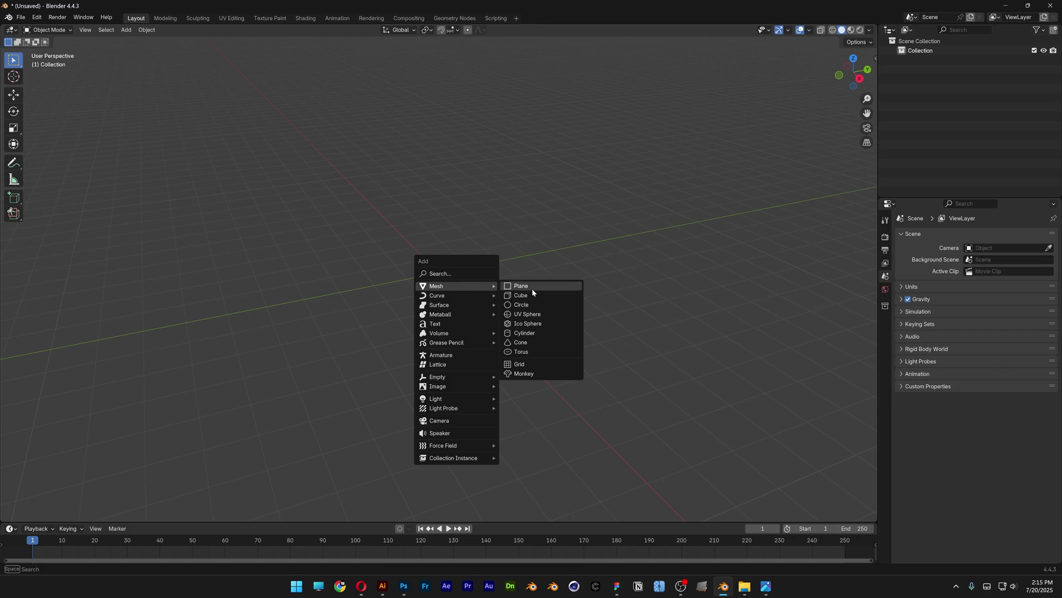
pyautogui.click(531, 333)
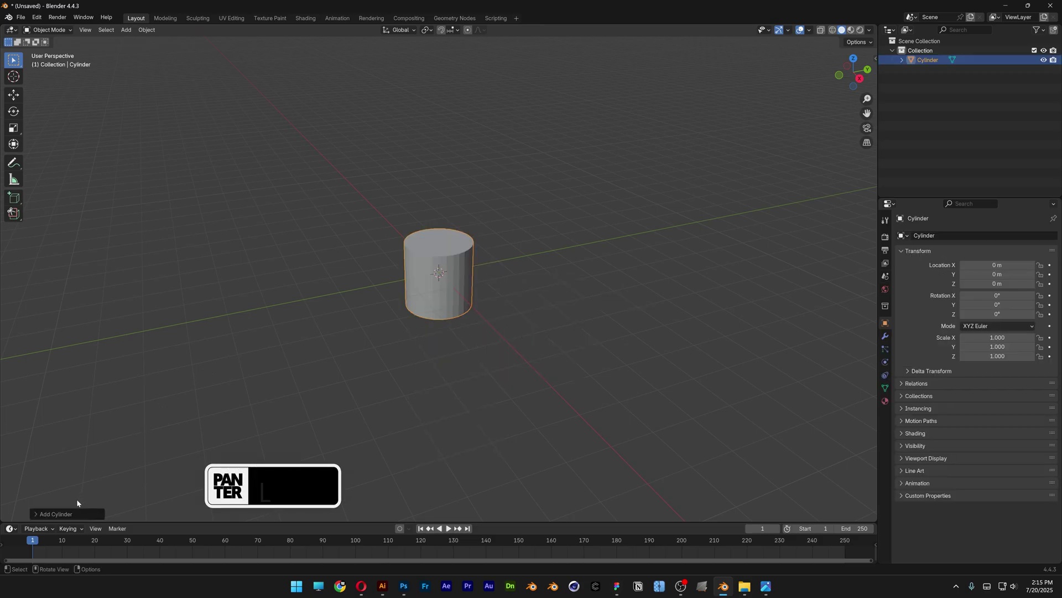
pyautogui.click(69, 513)
pyautogui.doubleClick(120, 401)
pyautogui.write('82')
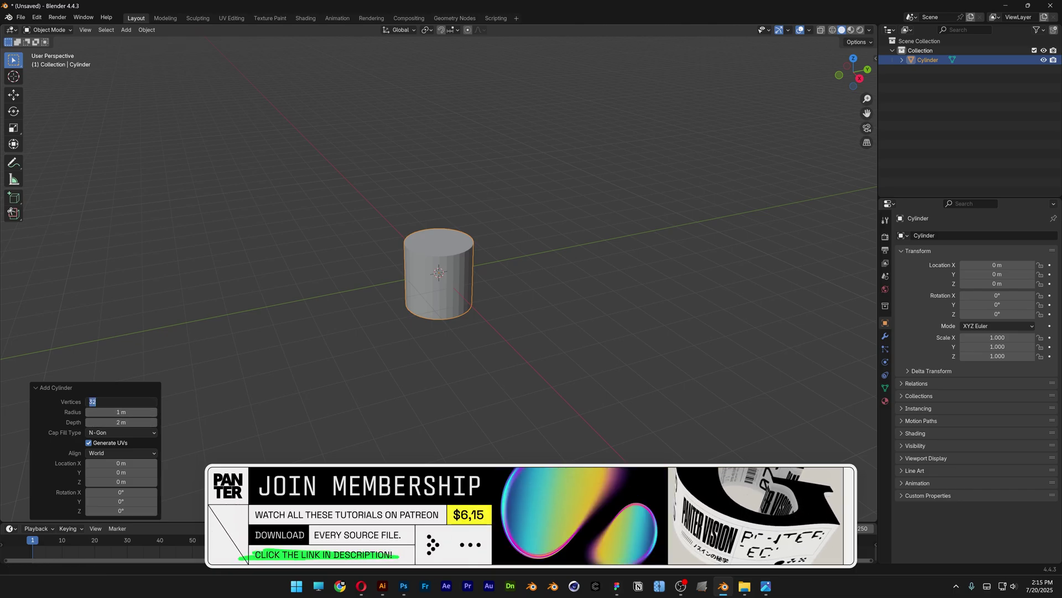
pyautogui.press('Return')
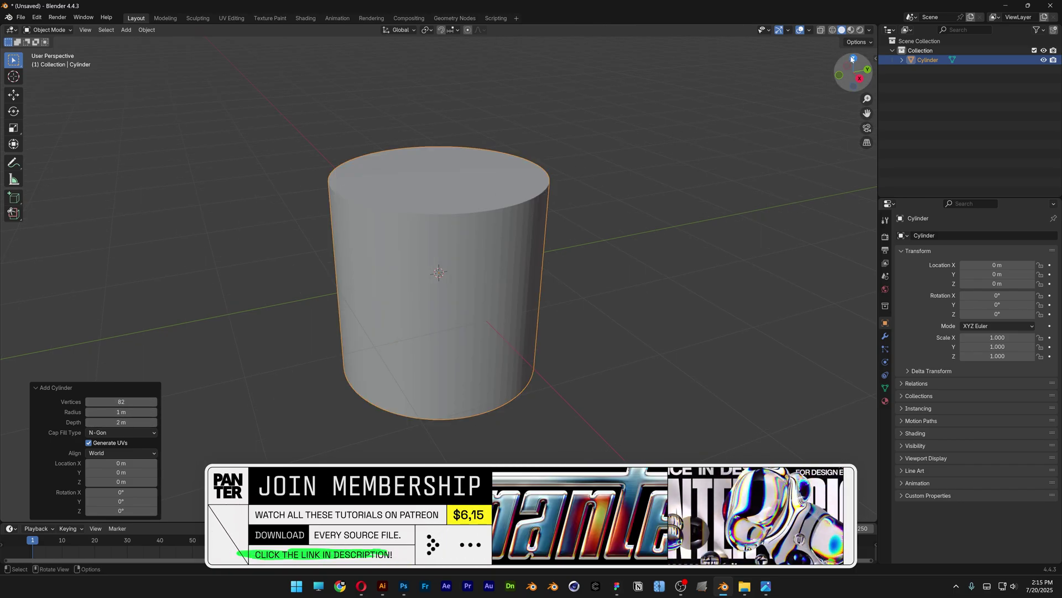
# Step: Show the cylinder from the top in Edit Mode and turn on X-ray display
pyautogui.click(853, 60)
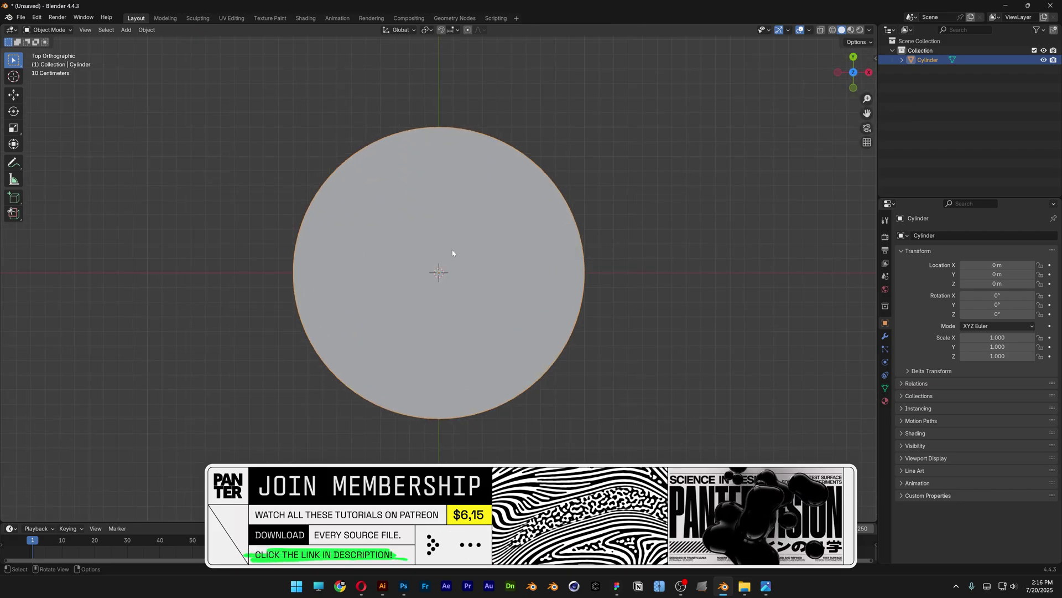
pyautogui.press('Tab')
pyautogui.click(45, 30)
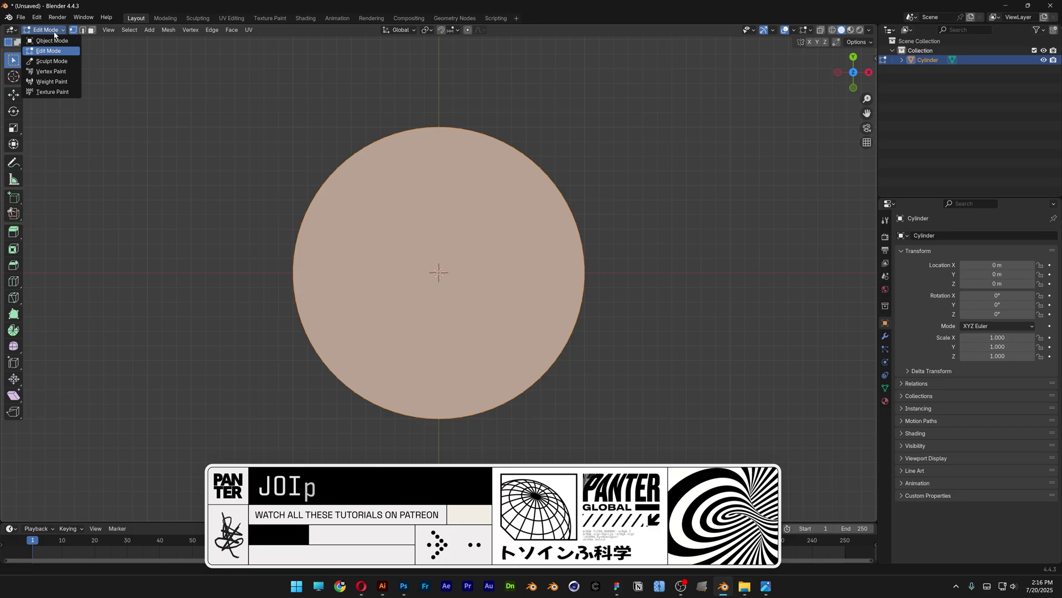
pyautogui.click(48, 51)
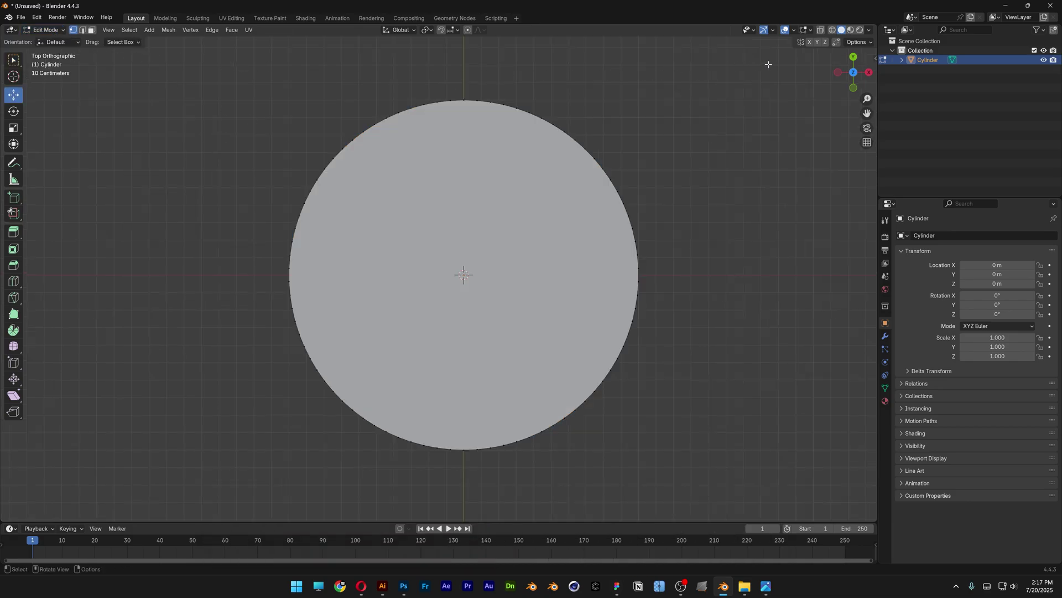
pyautogui.click(821, 33)
# Step: Stretch the cylinder into a capsule by moving its -Y half's vertices about -1.58 m along Y, and return to Object Mode
pyautogui.keyDown('shift'); pyautogui.moveTo(645, 316); pyautogui.dragTo(652, 275, button='middle'); pyautogui.keyUp('shift')
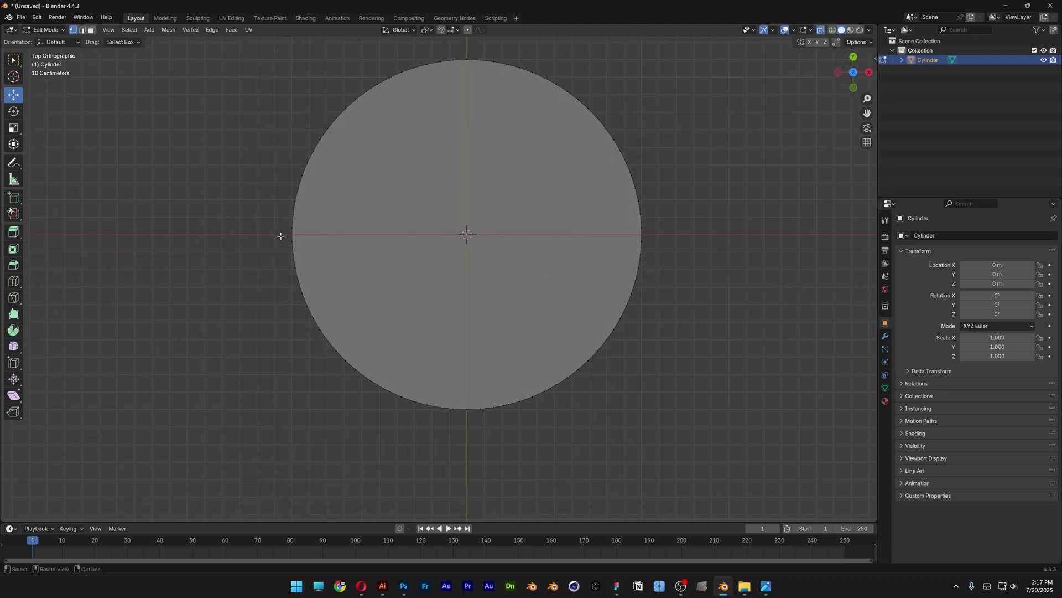
pyautogui.moveTo(271, 232); pyautogui.dragTo(718, 432)
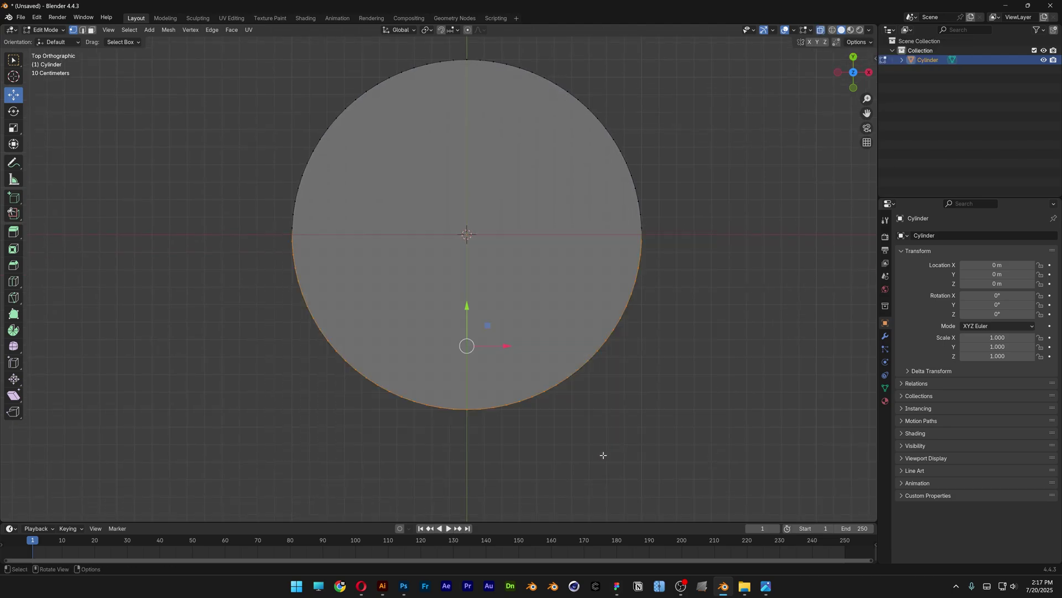
pyautogui.moveTo(603, 453); pyautogui.dragTo(617, 385, button='middle')
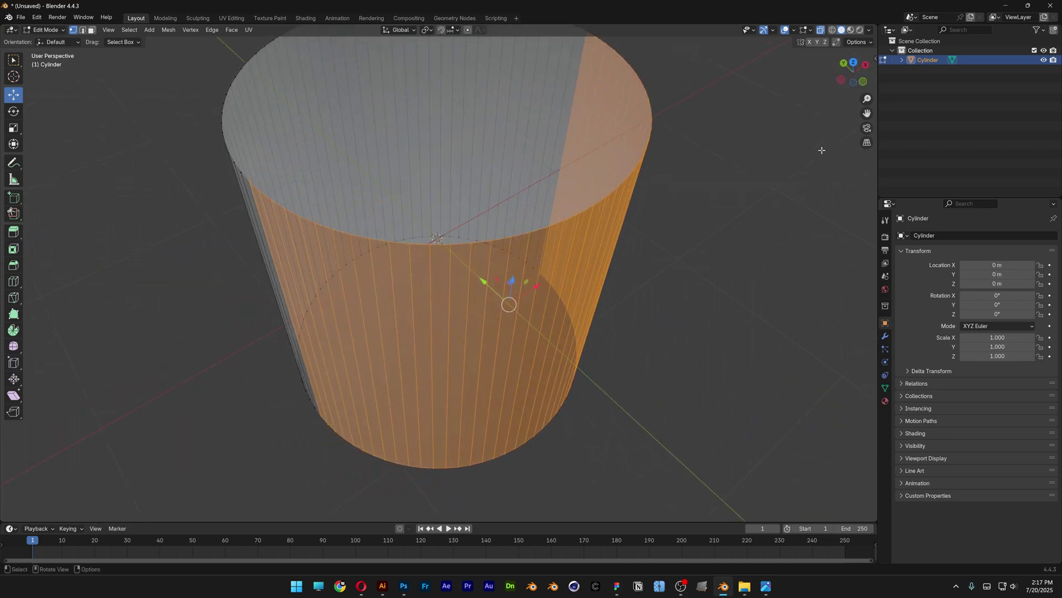
pyautogui.click(852, 63)
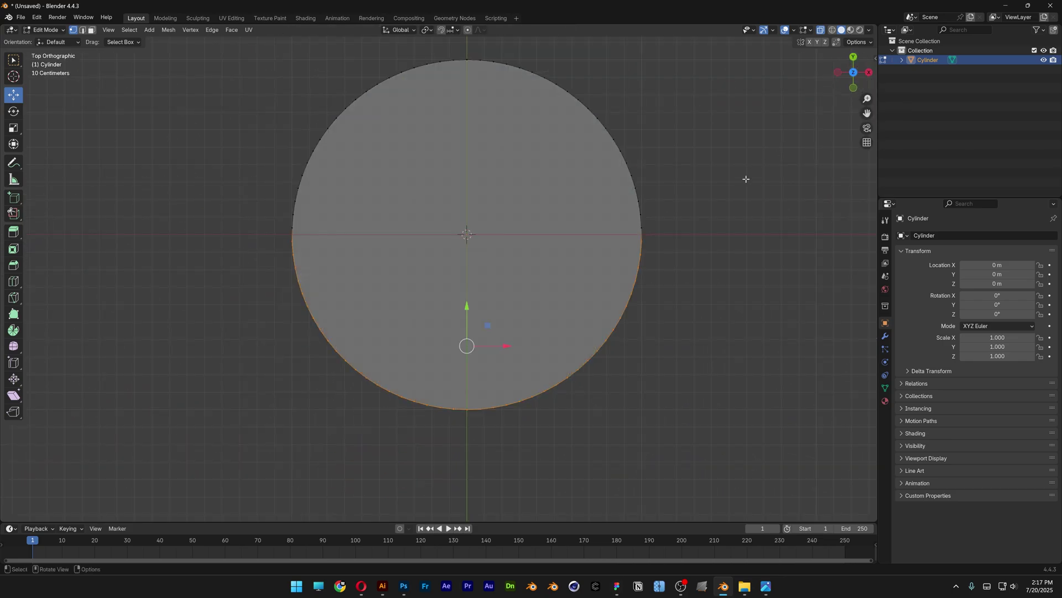
pyautogui.keyDown('shift'); pyautogui.moveTo(678, 268); pyautogui.dragTo(698, 214, button='middle'); pyautogui.keyUp('shift')
pyautogui.moveTo(478, 230); pyautogui.dragTo(466, 422)
pyautogui.moveTo(466, 422); pyautogui.dragTo(549, 285, button='middle')
pyautogui.click(45, 30)
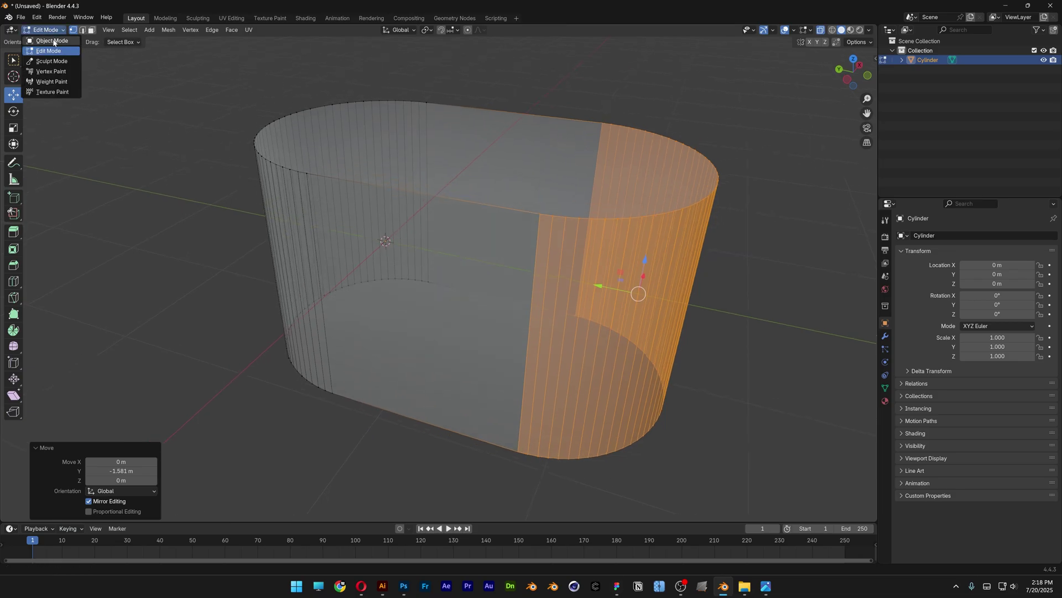
pyautogui.click(52, 41)
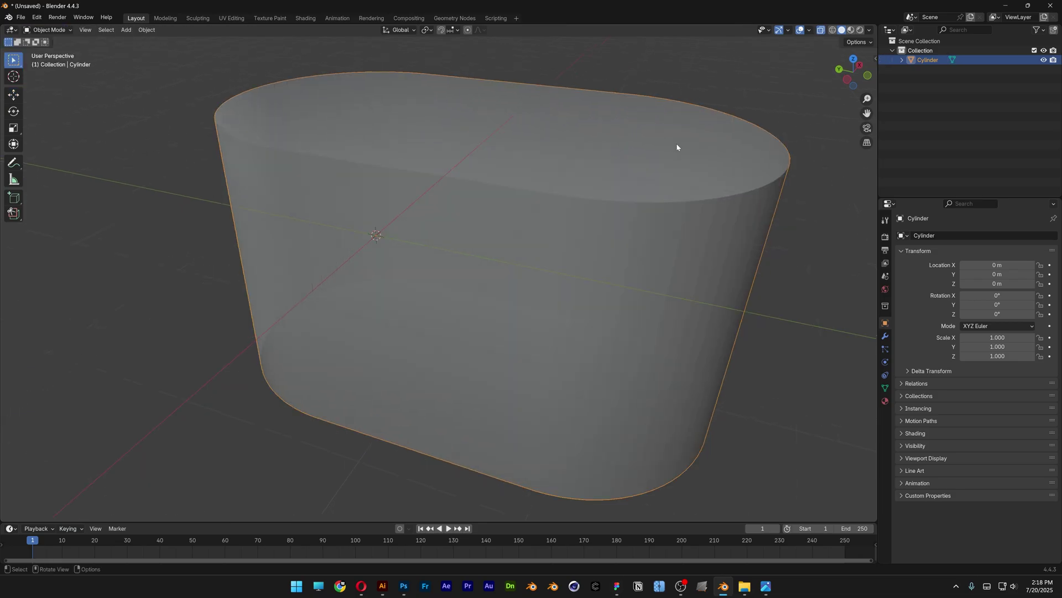
# Step: Add a Bevel modifier to the stretched cylinder with an amount of 0.16 m and 11 segments
pyautogui.click(885, 336)
pyautogui.click(990, 235)
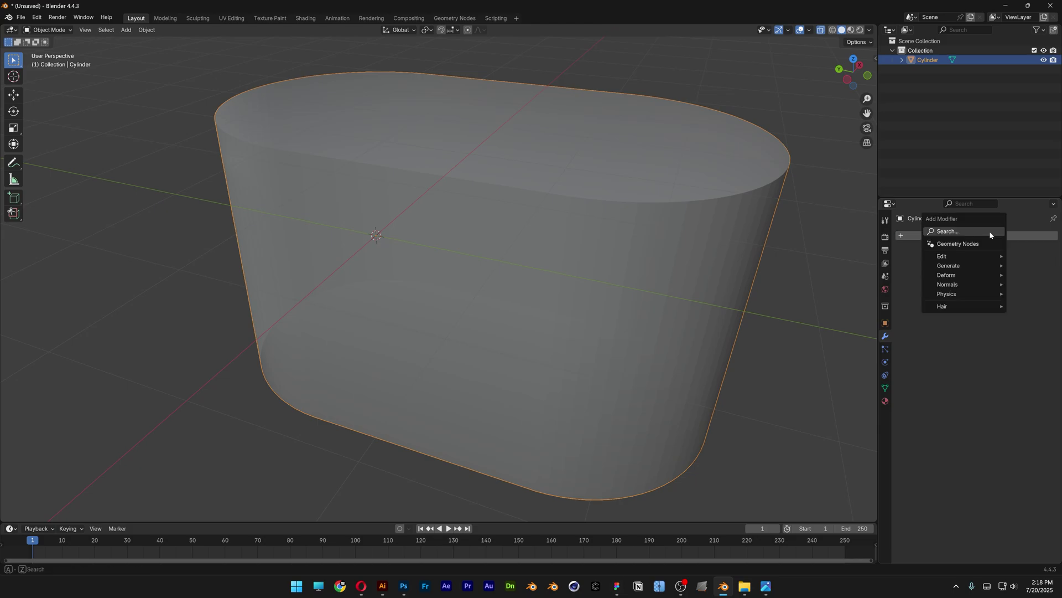
pyautogui.write('bevel')
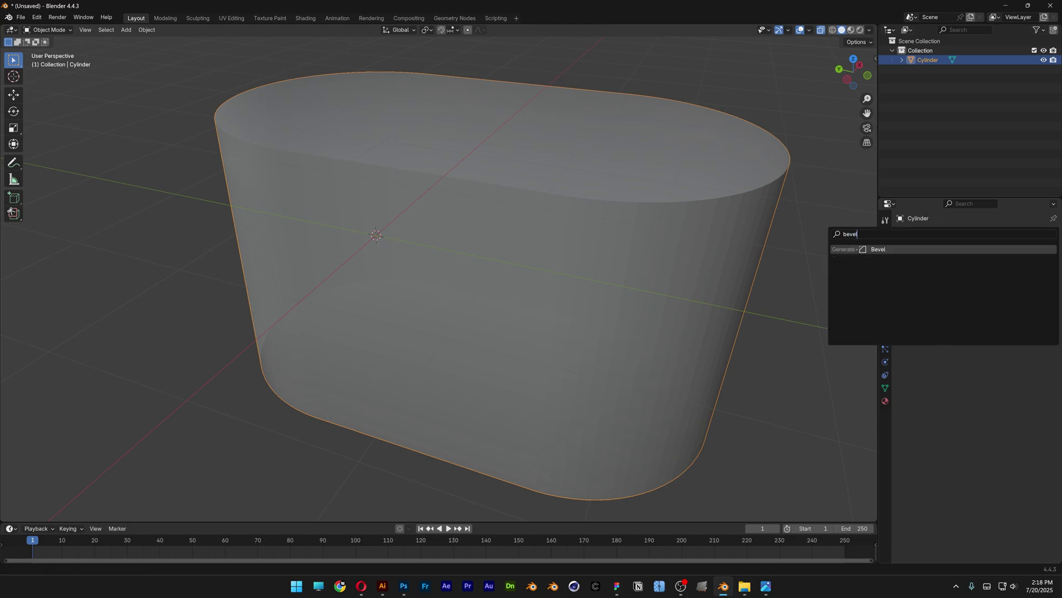
pyautogui.press('Return')
pyautogui.moveTo(667, 221); pyautogui.dragTo(708, 195, button='middle')
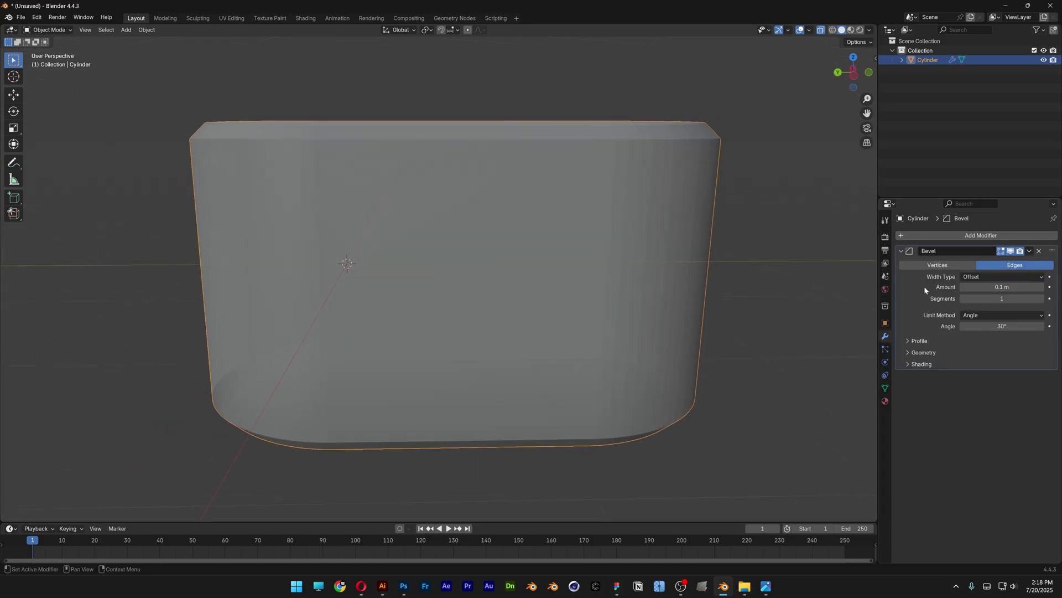
pyautogui.click(1001, 287)
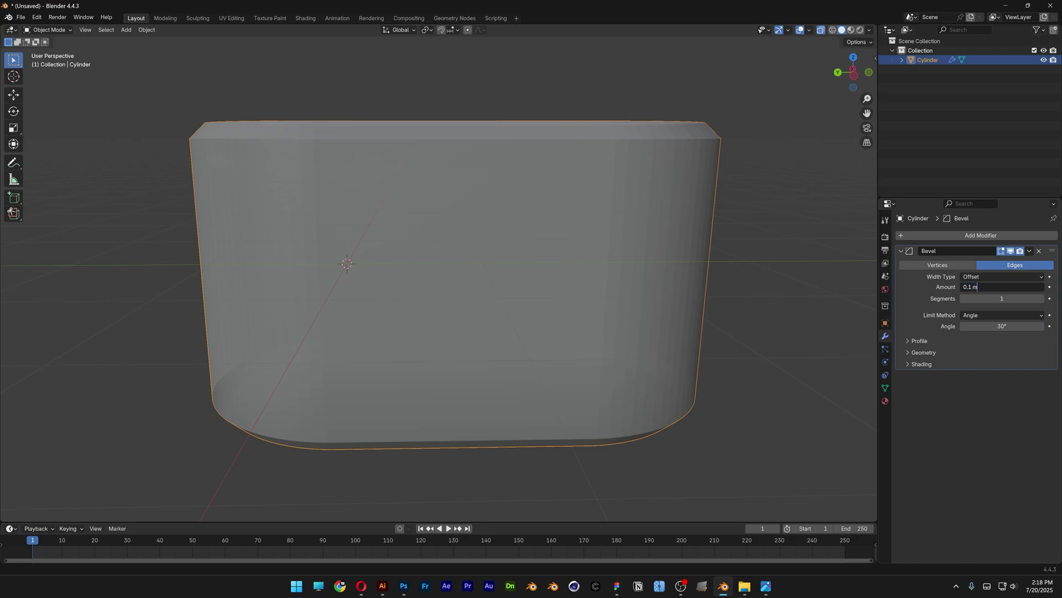
pyautogui.write('0.16')
pyautogui.press('Return')
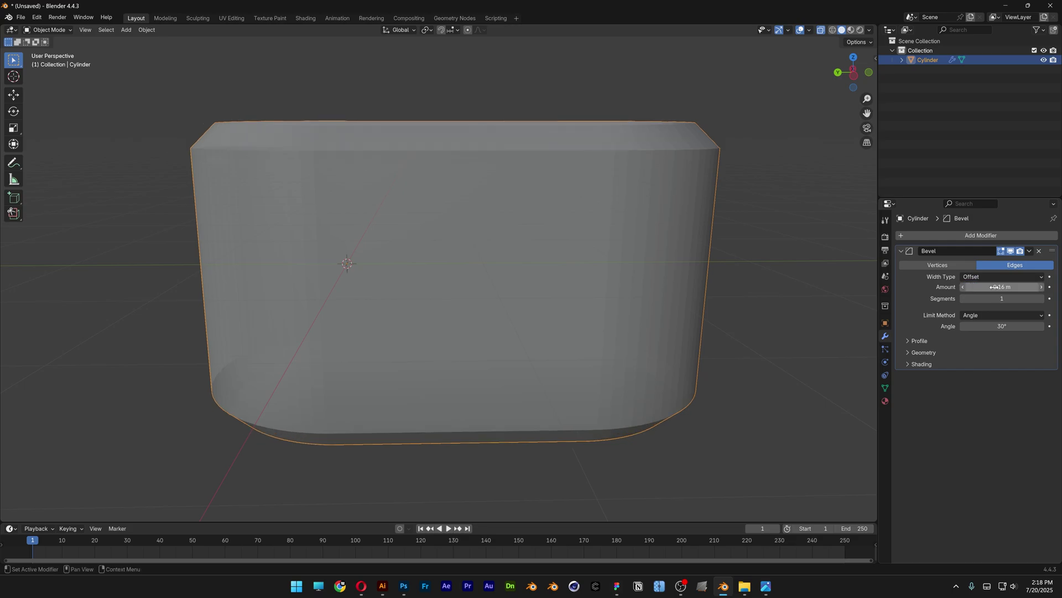
pyautogui.moveTo(995, 300); pyautogui.dragTo(1021, 300)
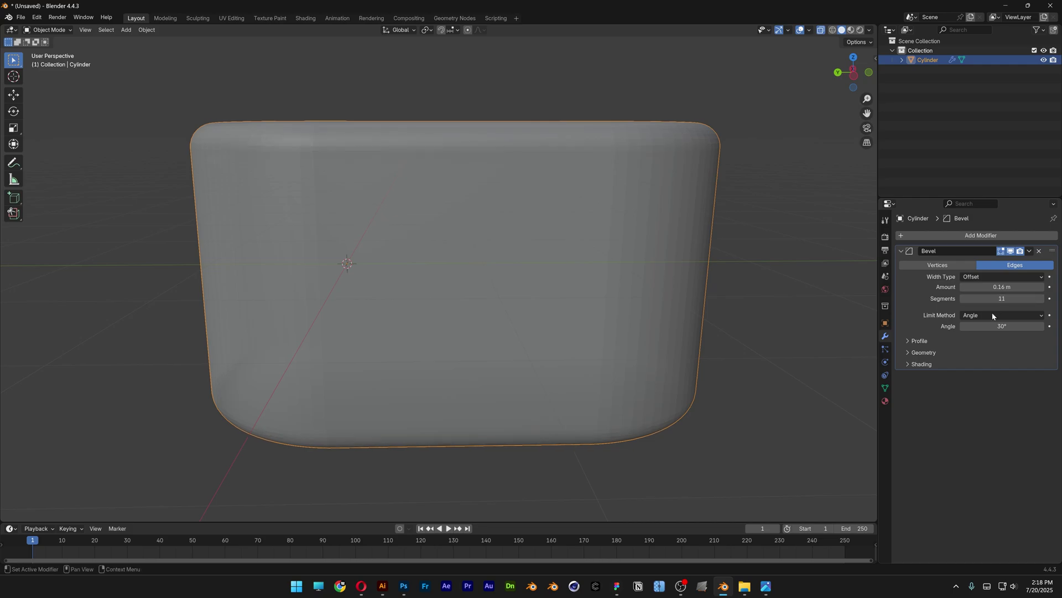
# Step: Flatten the capsule into a thin slab by lowering all its top vertices along Z in Edit Mode, and return to Object Mode
pyautogui.moveTo(776, 208); pyautogui.dragTo(822, 114, button='middle')
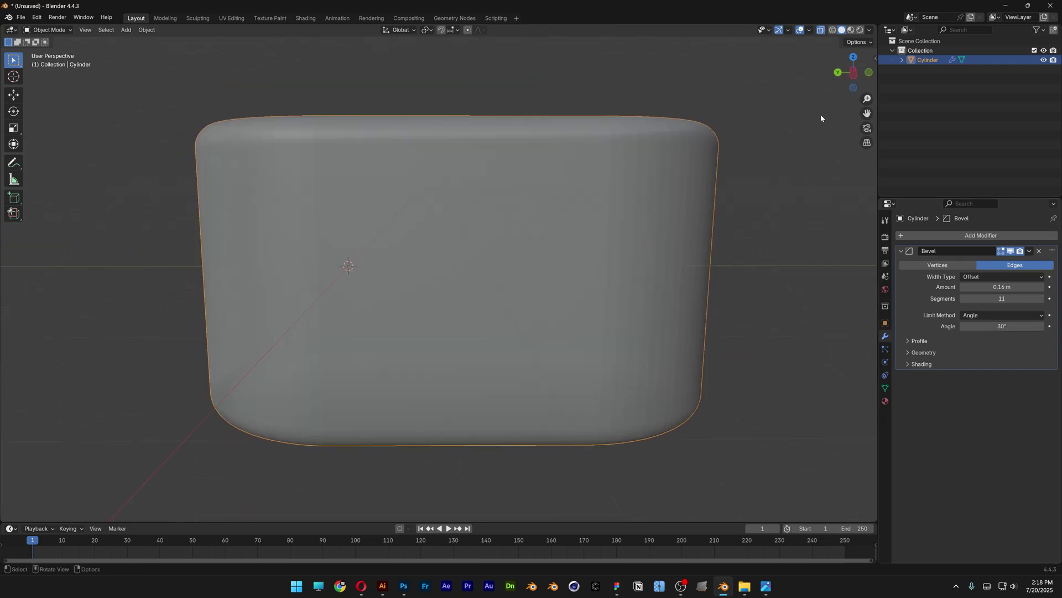
pyautogui.click(854, 75)
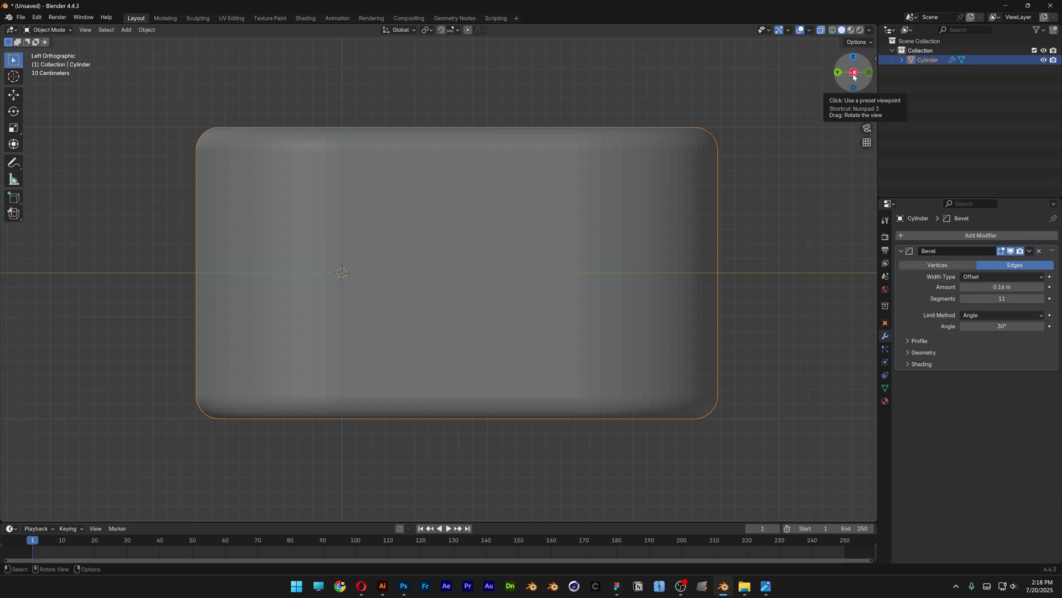
pyautogui.press('Tab')
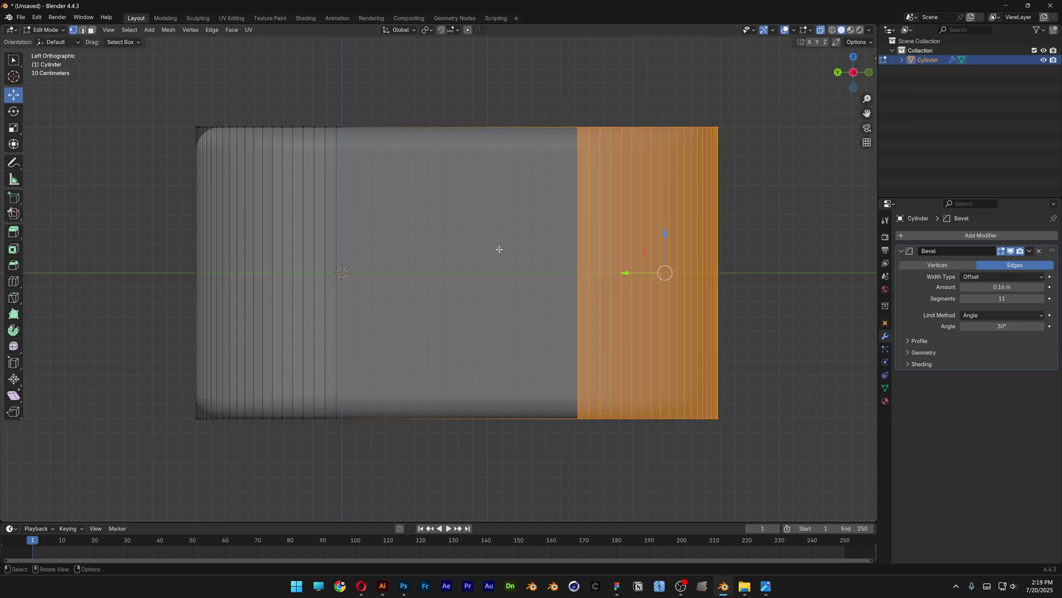
pyautogui.moveTo(145, 92); pyautogui.dragTo(773, 166)
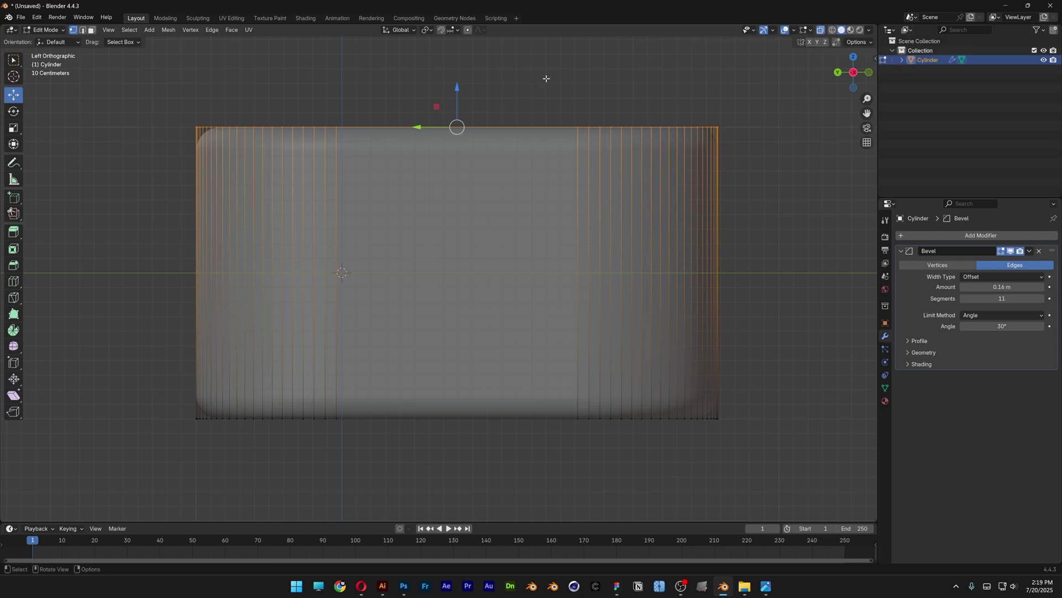
pyautogui.moveTo(457, 87); pyautogui.dragTo(446, 324)
pyautogui.moveTo(449, 285); pyautogui.dragTo(536, 187, button='middle')
pyautogui.scroll(1, 536, 187)
pyautogui.press('Tab')
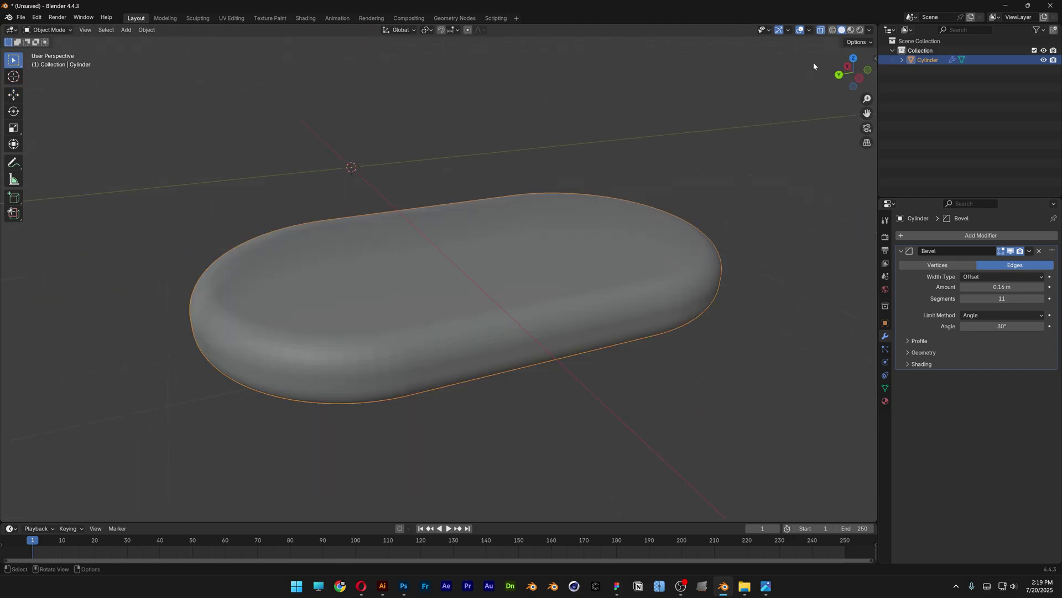
# Step: Turn off X-ray and display the beveled slab in wireframe to check its mesh
pyautogui.click(821, 31)
pyautogui.click(833, 29)
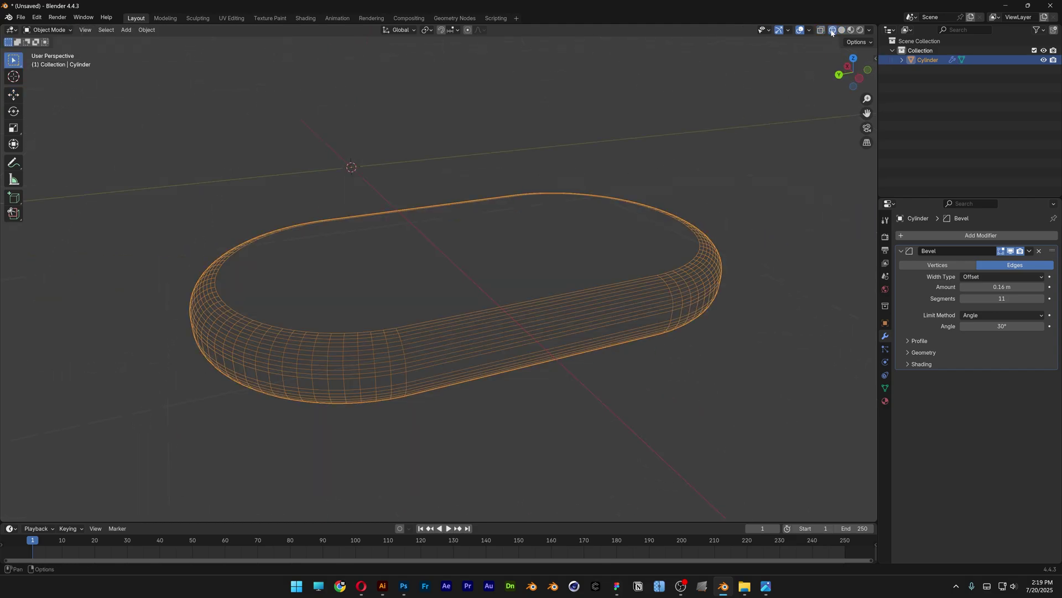
pyautogui.moveTo(655, 154)
pyautogui.mouseDown(button='middle')
pyautogui.moveTo(651, 176)
pyautogui.moveTo(529, 247)
pyautogui.moveTo(542, 278)
pyautogui.moveTo(546, 245)
pyautogui.mouseUp(button='middle')
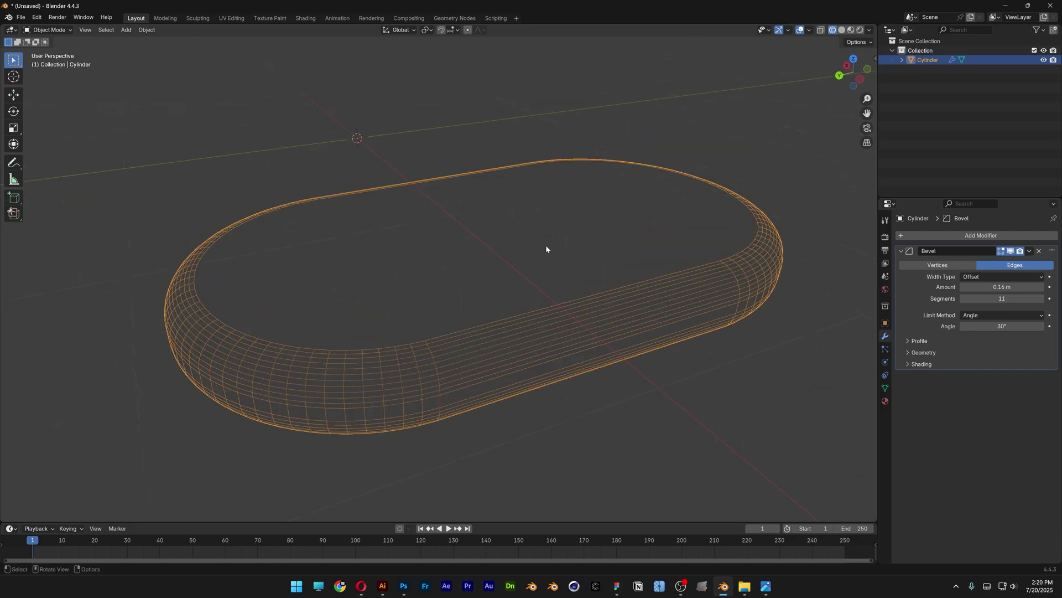
pyautogui.scroll(-1, 546, 245)
pyautogui.moveTo(557, 206); pyautogui.dragTo(566, 175, button='middle')
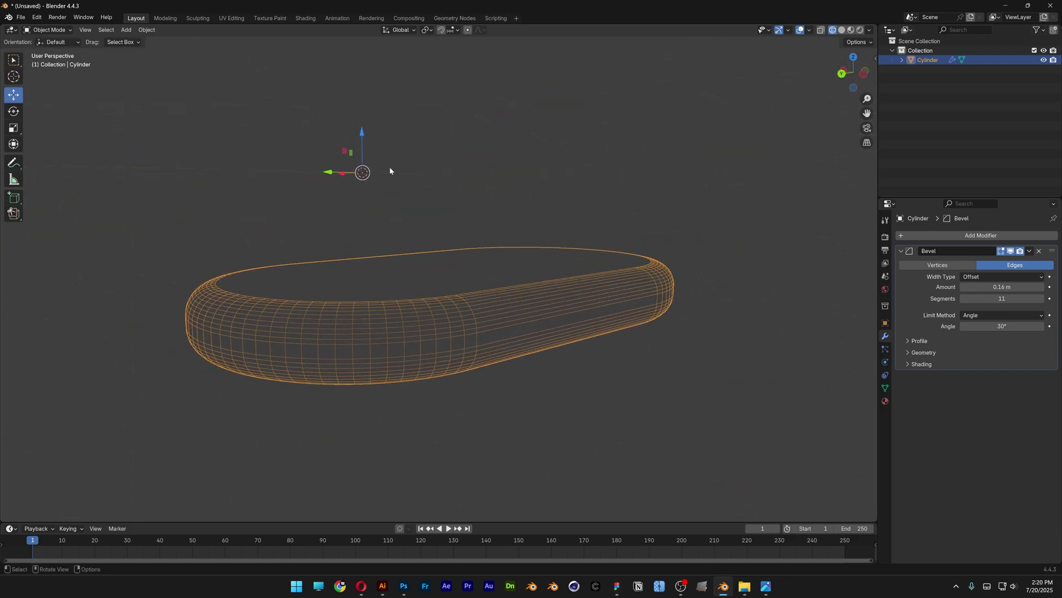
# Step: Centre the slab in the scene with Set Origin's Geometry to Origin, and return to solid shading
pyautogui.rightClick(423, 277)
pyautogui.moveTo(411, 319)
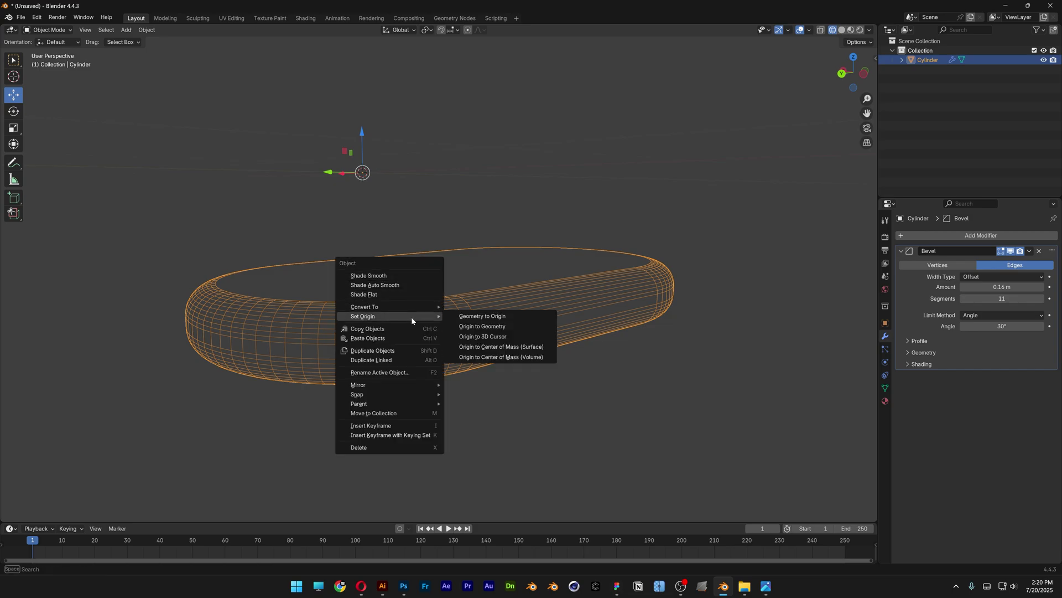
pyautogui.click(505, 318)
pyautogui.moveTo(642, 191); pyautogui.dragTo(617, 286, button='middle')
pyautogui.click(842, 30)
pyautogui.scroll(-5, 581, 268)
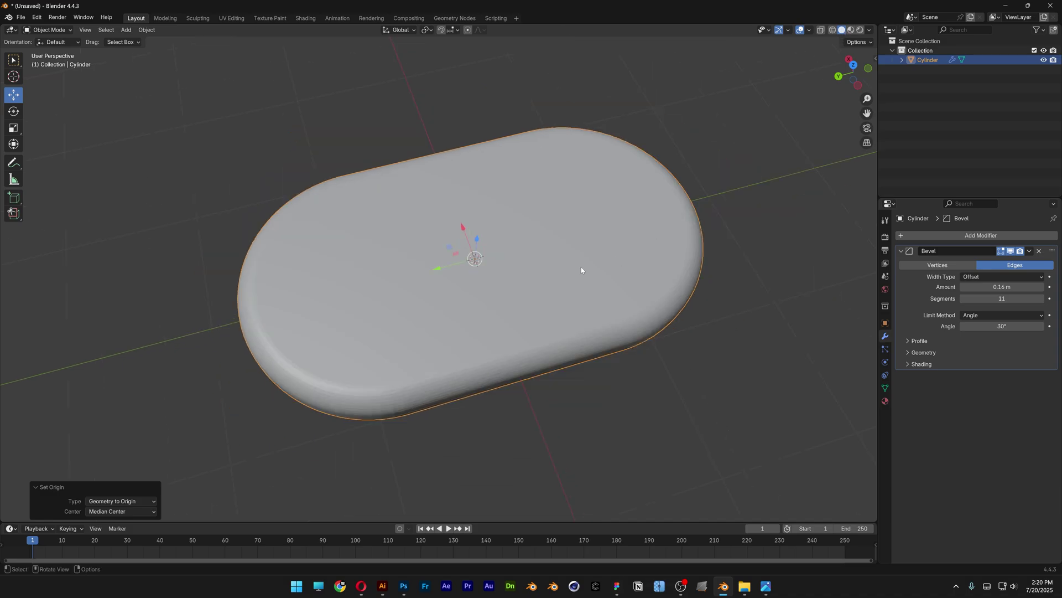
# Step: Set the slab's Y rotation to 90° to stand it on edge
pyautogui.click(885, 322)
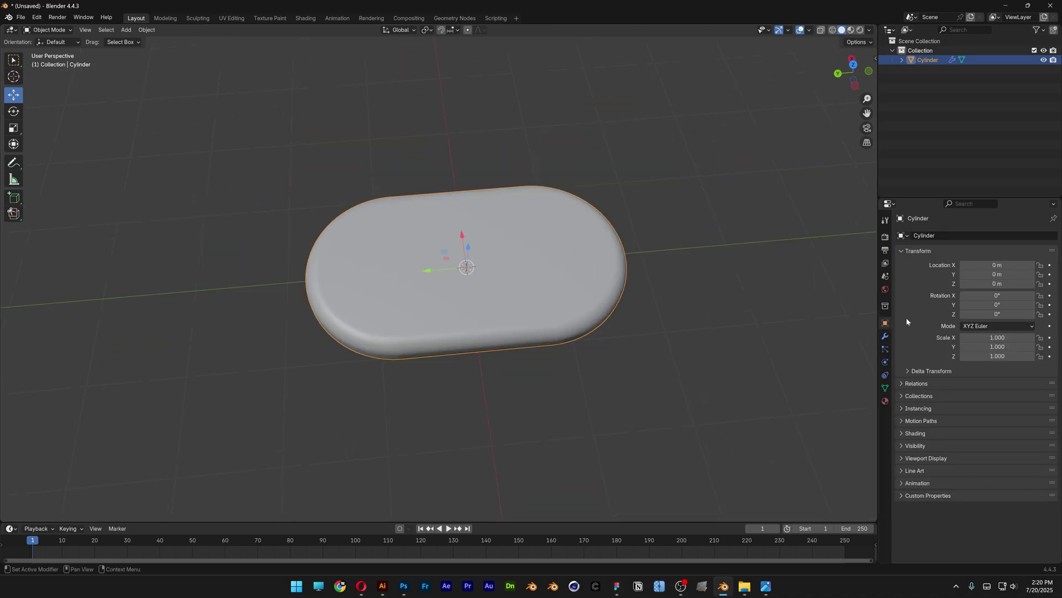
pyautogui.doubleClick(997, 304)
pyautogui.write('90')
pyautogui.press('Return')
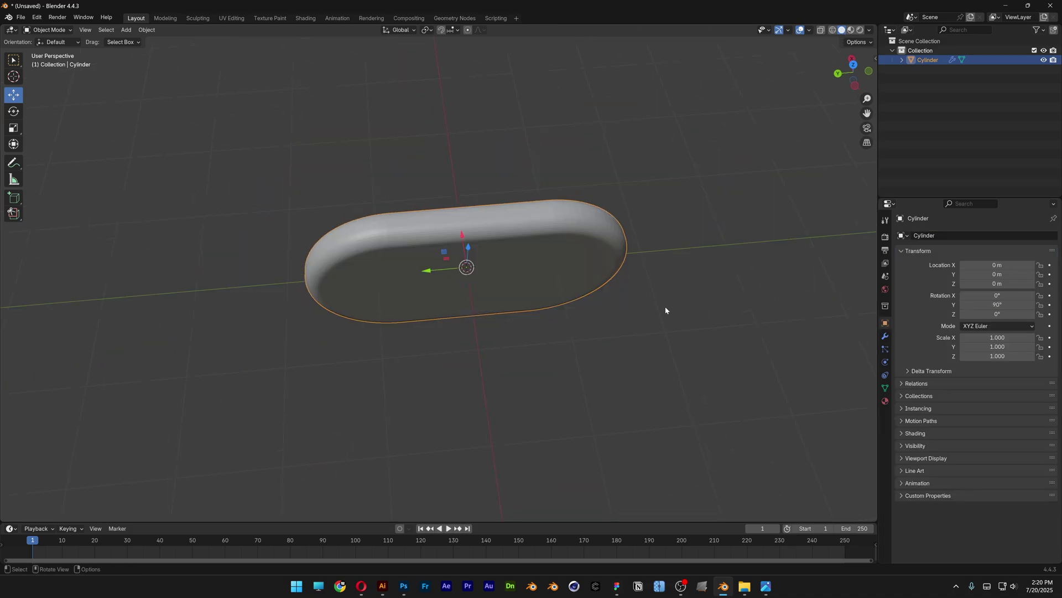
# Step: Add a plane mesh at the scene centre and set its Y rotation to 90°, parallel to the slab
pyautogui.hotkey('shift', 'a')
pyautogui.moveTo(627, 292)
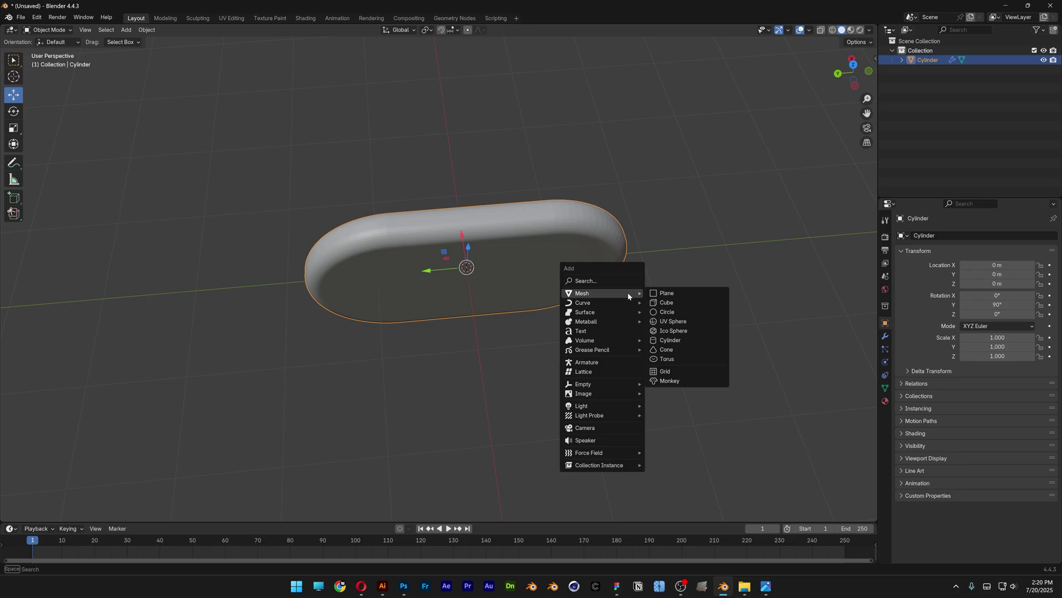
pyautogui.click(706, 293)
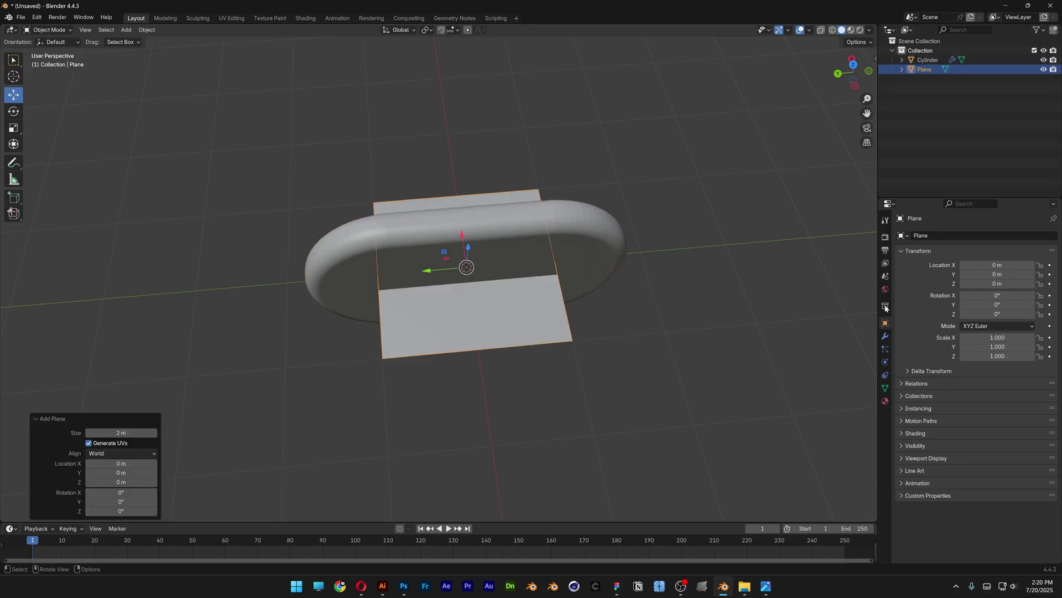
pyautogui.doubleClick(997, 305)
pyautogui.press('Return')
pyautogui.moveTo(454, 261); pyautogui.dragTo(430, 237, button='middle')
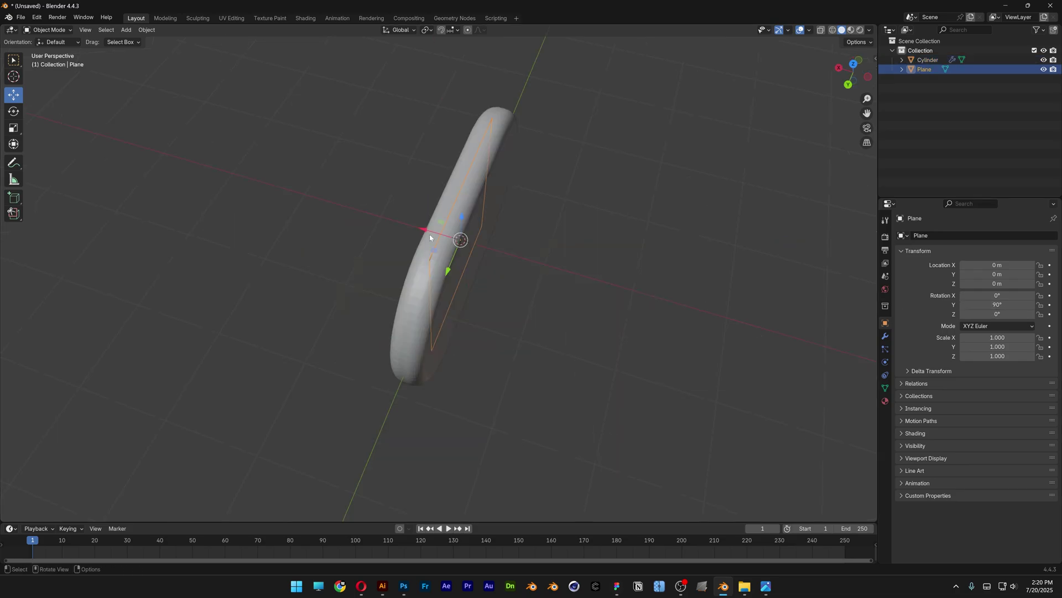
# Step: Move the plane about 0.34 m along X behind the slab and set its scale to X 1.080, Y 1.920
pyautogui.moveTo(422, 231); pyautogui.dragTo(393, 222)
pyautogui.moveTo(678, 246); pyautogui.dragTo(574, 218, button='middle')
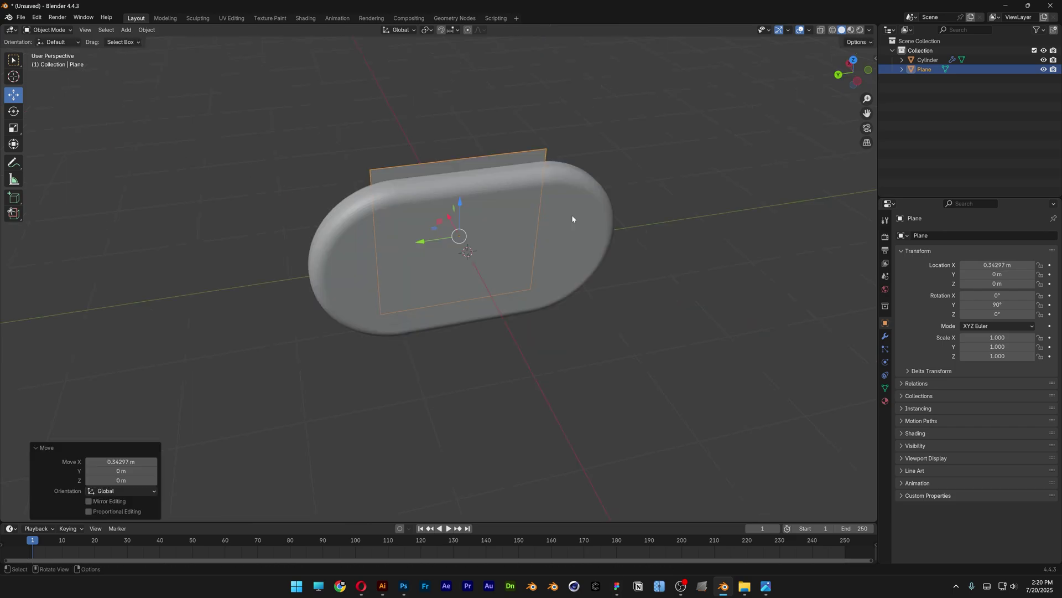
pyautogui.doubleClick(999, 338)
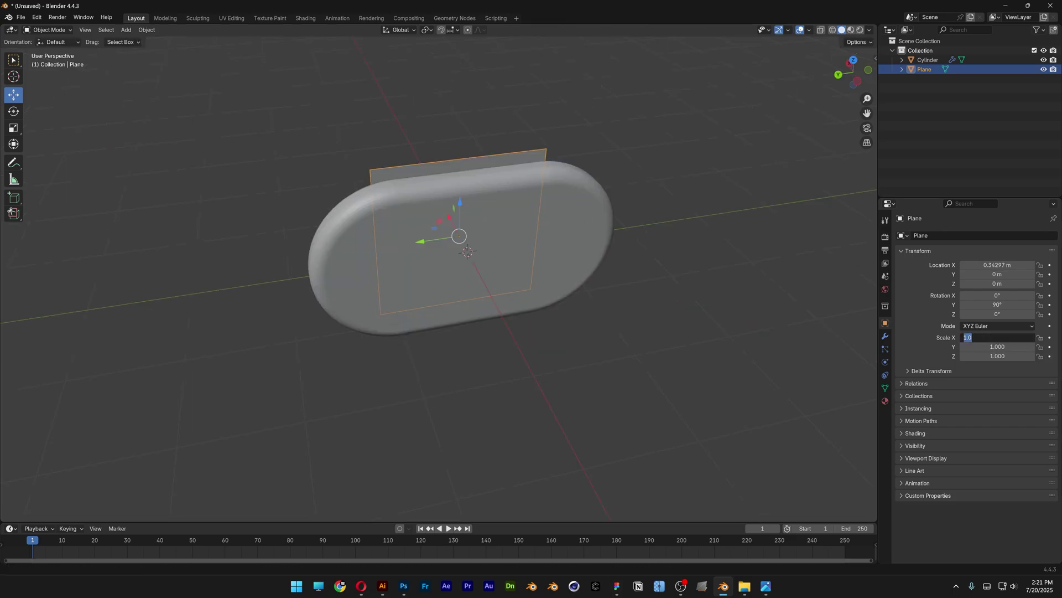
pyautogui.write('8')
pyautogui.press('Return')
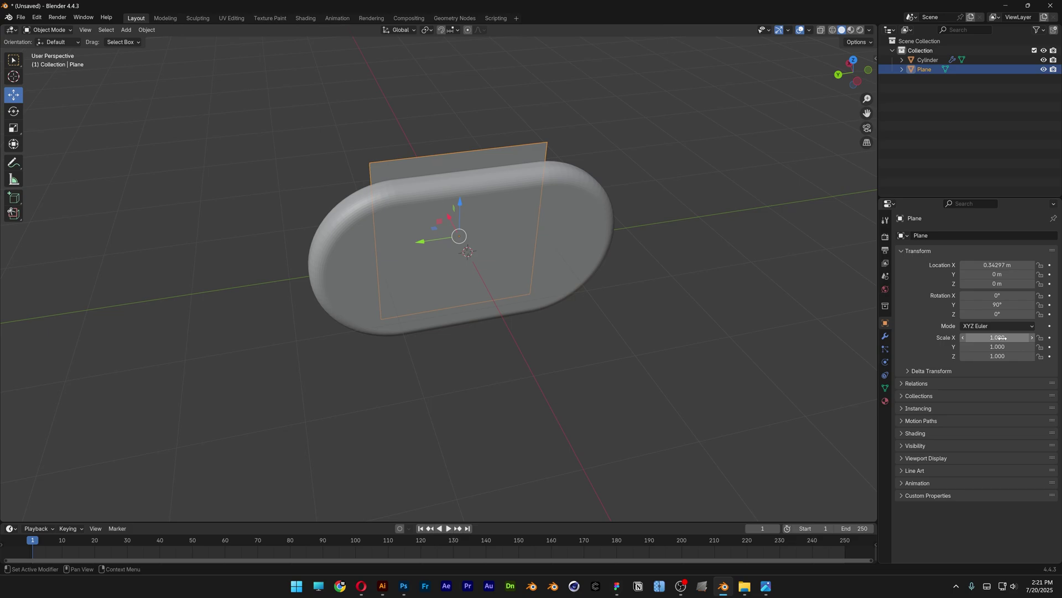
pyautogui.doubleClick(1008, 346)
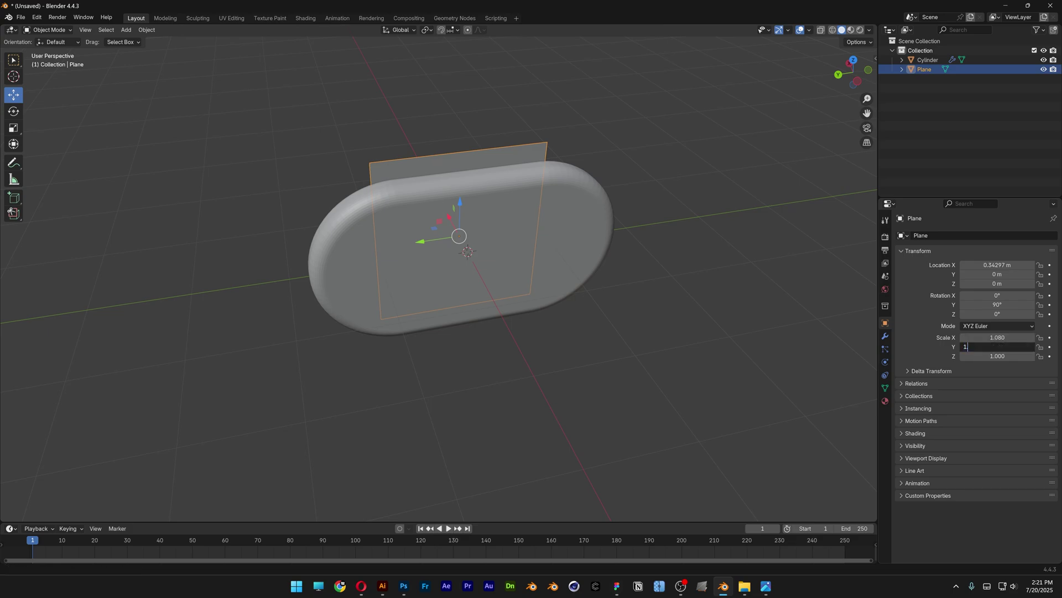
pyautogui.press('Return')
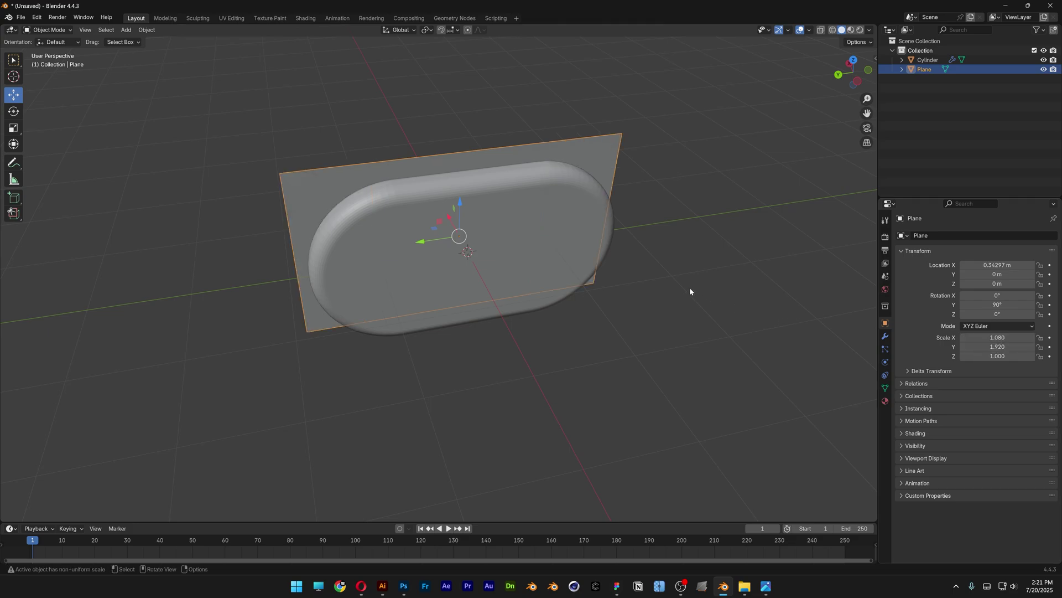
# Step: Scale the plane up uniformly by a factor of about 1.67 so it extends well past the slab
pyautogui.moveTo(689, 288); pyautogui.dragTo(656, 249, button='middle')
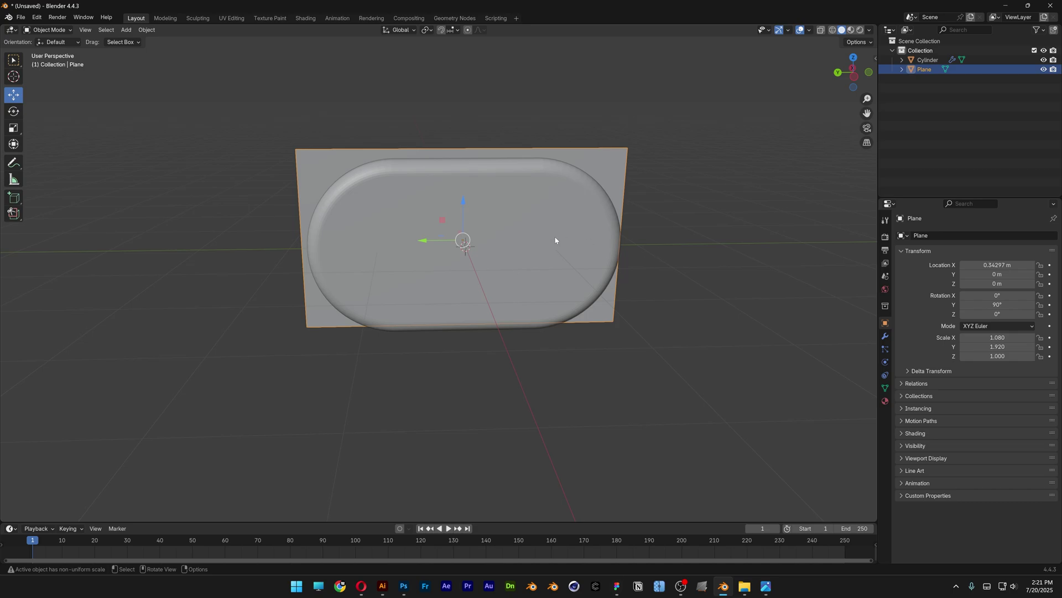
pyautogui.press('s')
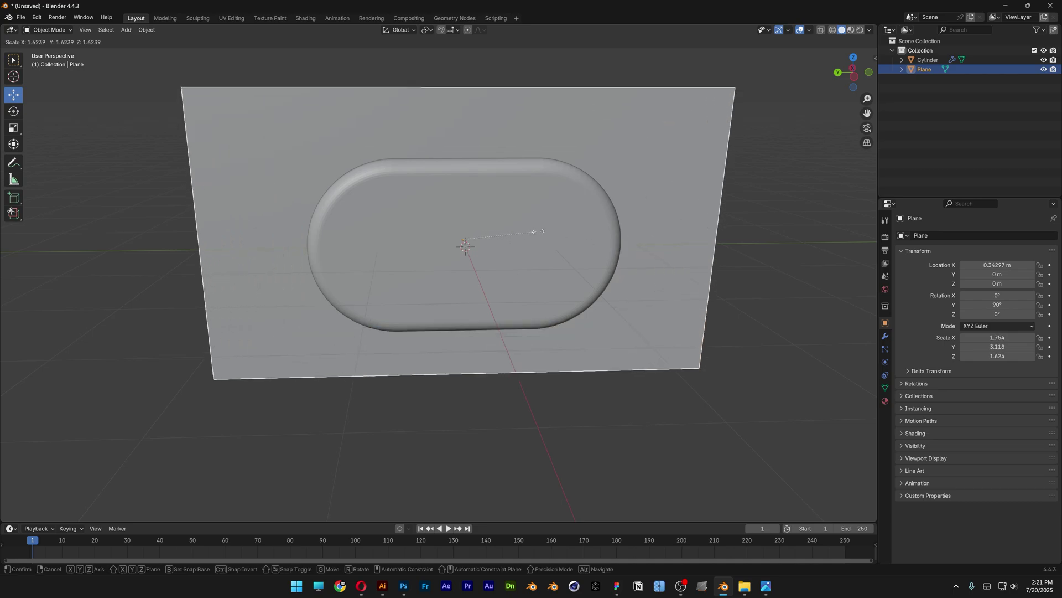
pyautogui.click(546, 227)
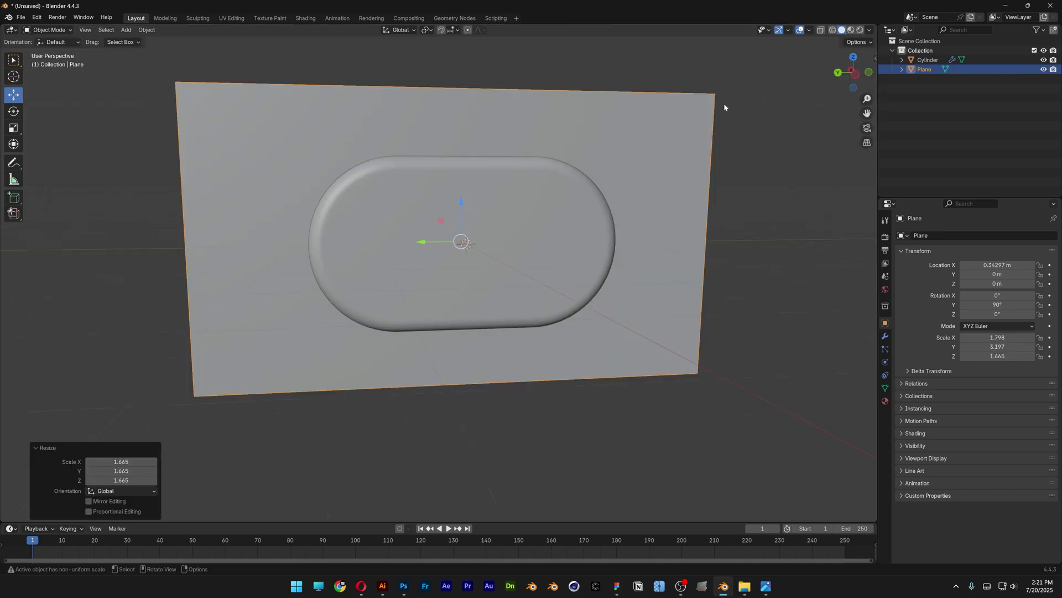
# Step: Display the viewport in Material Preview shading, then enlarge the timeline area and turn it into a Shader Editor
pyautogui.click(851, 30)
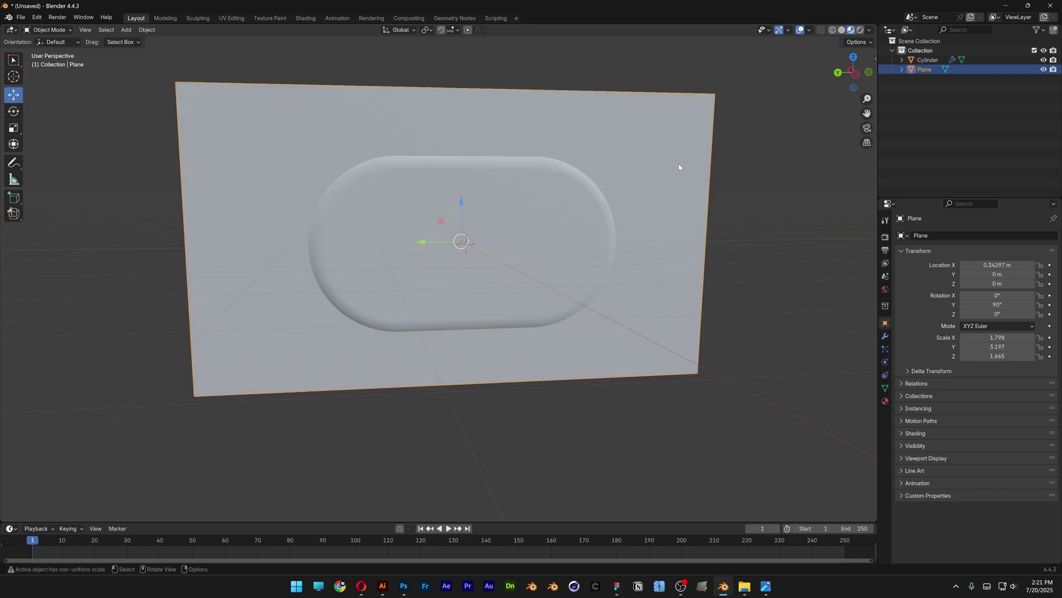
pyautogui.moveTo(610, 516); pyautogui.dragTo(606, 360)
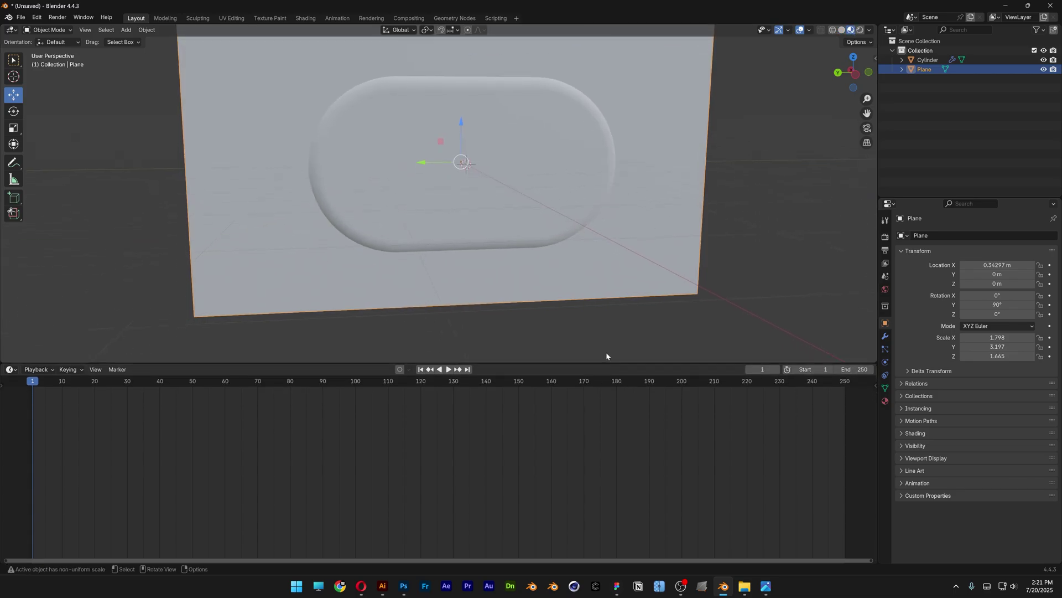
pyautogui.click(11, 370)
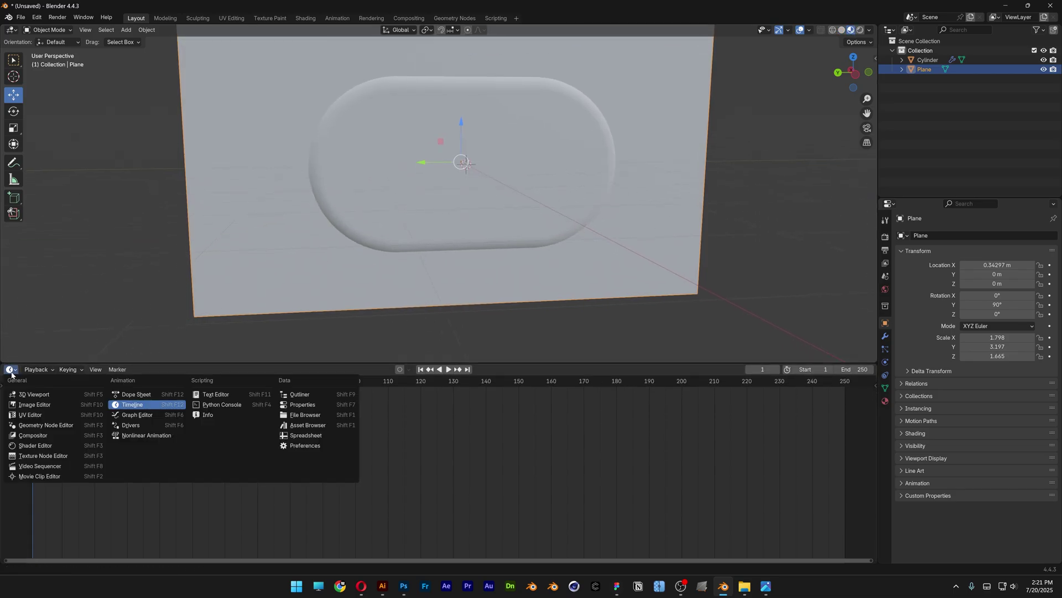
pyautogui.click(48, 446)
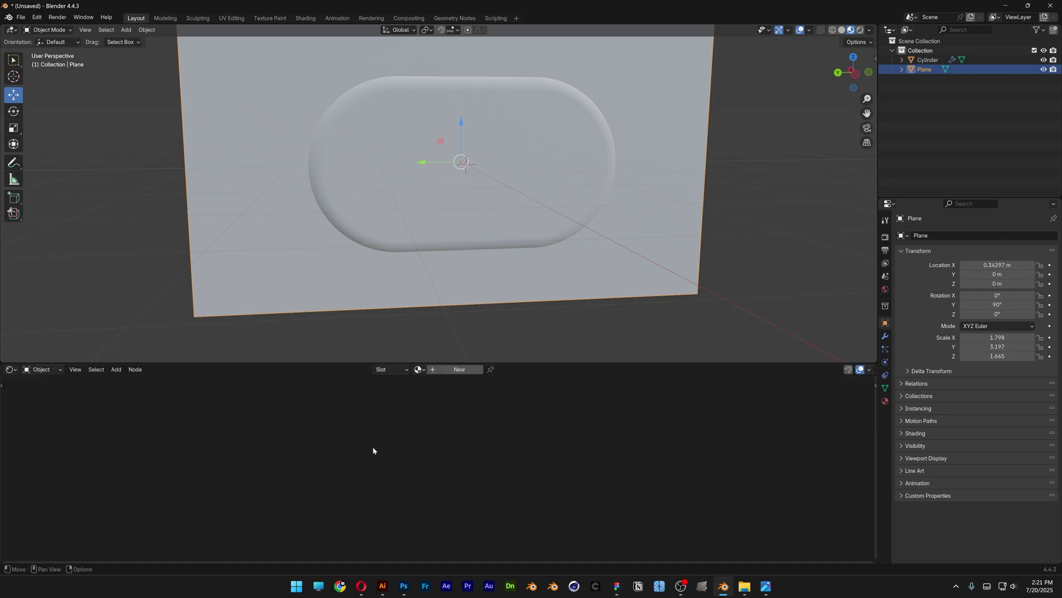
# Step: Create a new material for the plane and add the Node Wrangler texture setup to its Principled BSDF
pyautogui.click(459, 369)
pyautogui.scroll(3, 524, 413)
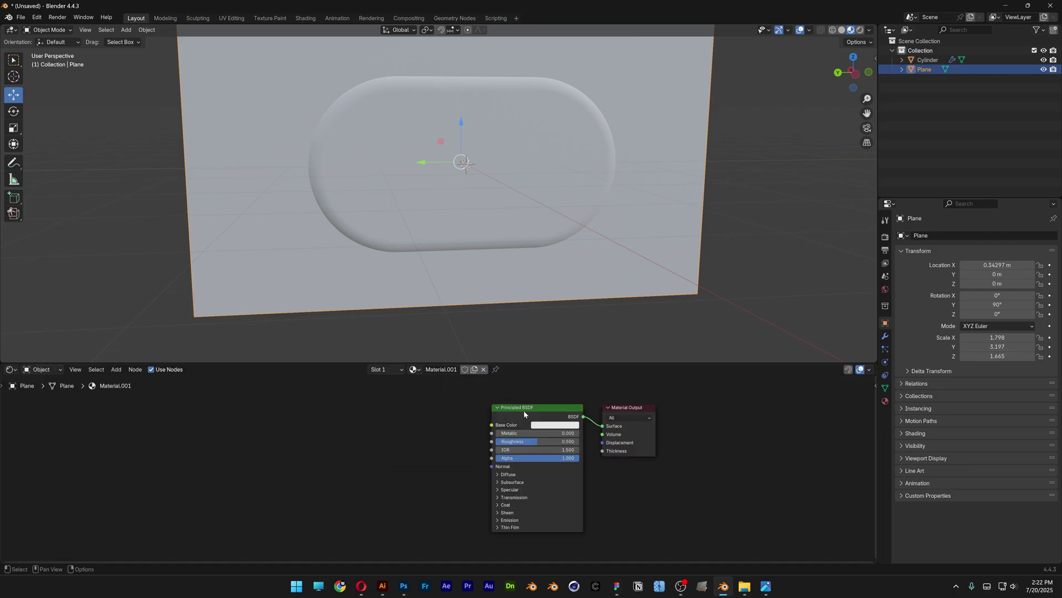
pyautogui.click(524, 410)
pyautogui.hotkey('ctrl', 't')
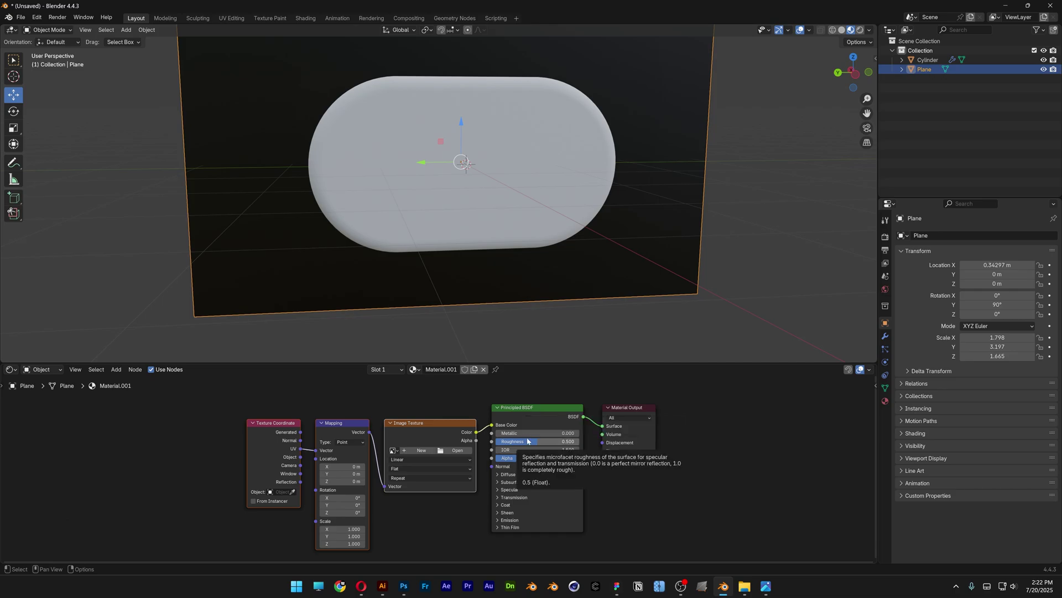
# Step: Check in the add-on preferences whether Node Wrangler is enabled, and close the preferences
pyautogui.click(38, 18)
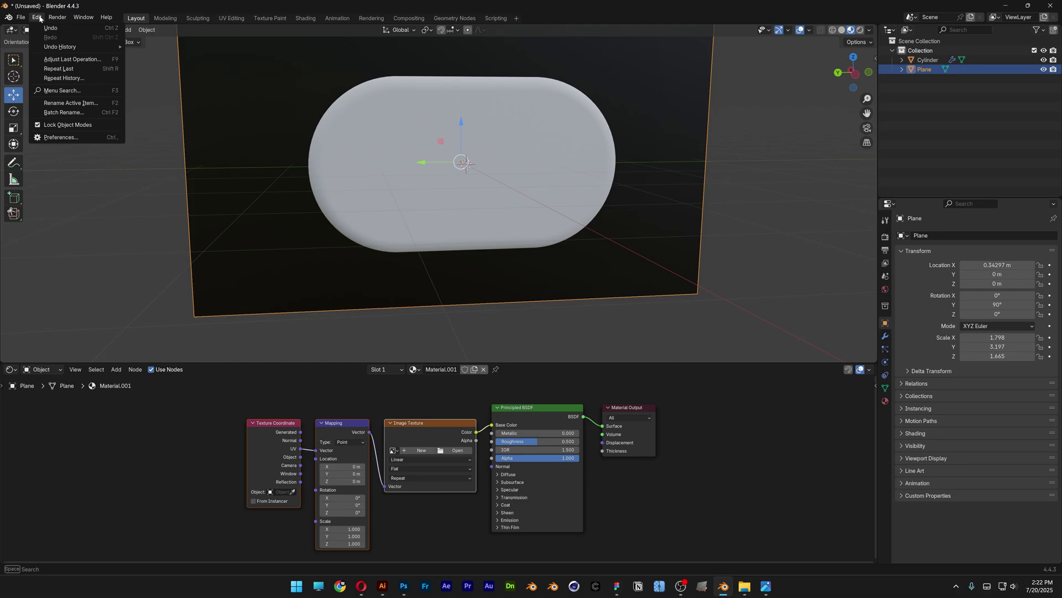
pyautogui.click(81, 136)
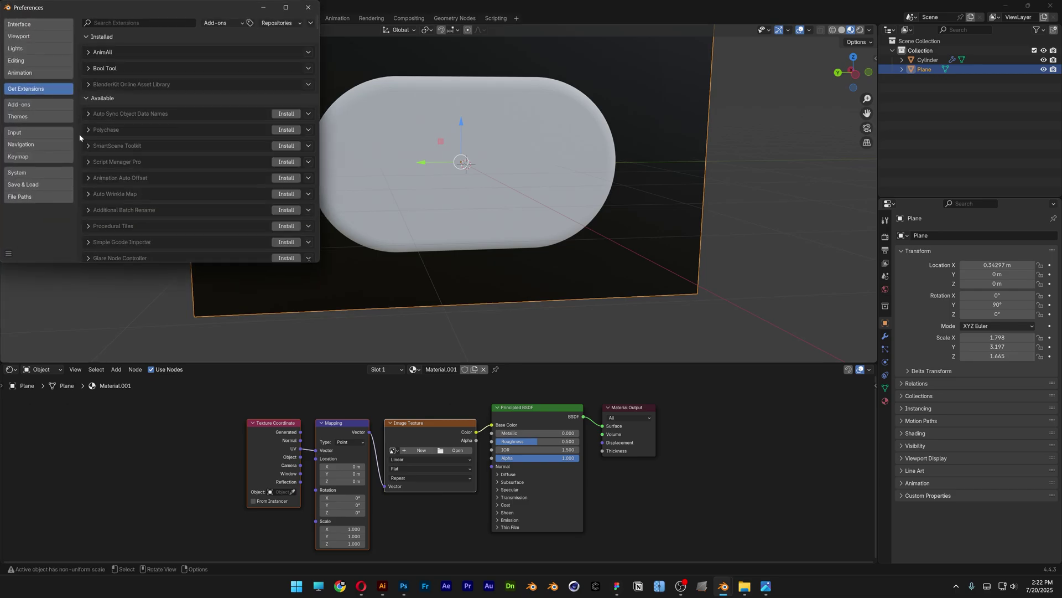
pyautogui.click(35, 105)
pyautogui.click(119, 24)
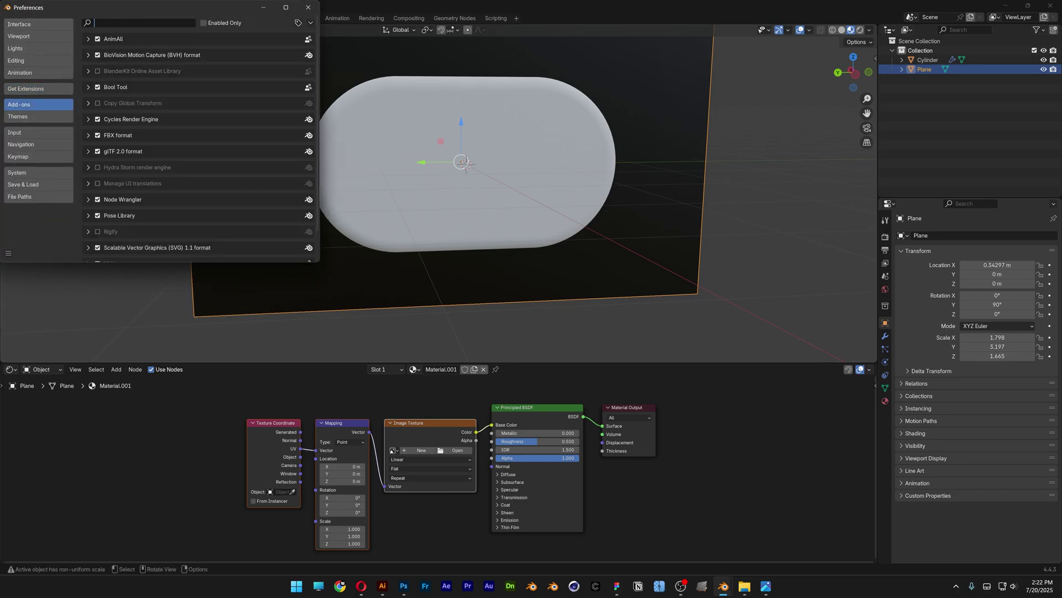
pyautogui.write('node')
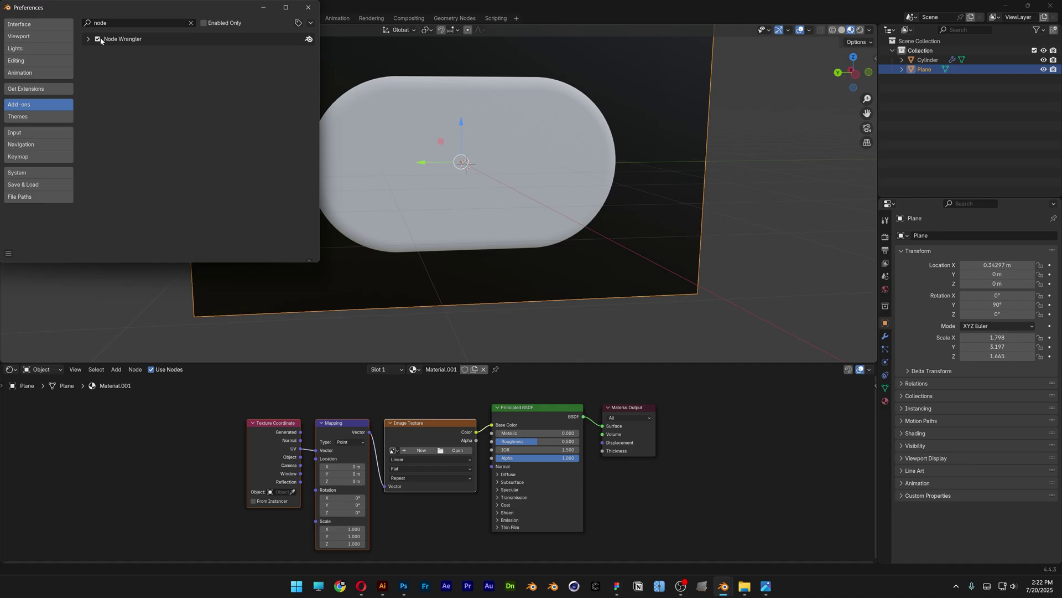
pyautogui.click(309, 7)
# Step: Load BG-01.jpg from the Apple Glass Blender 2 folder into the Image Texture node
pyautogui.scroll(2, 396, 479)
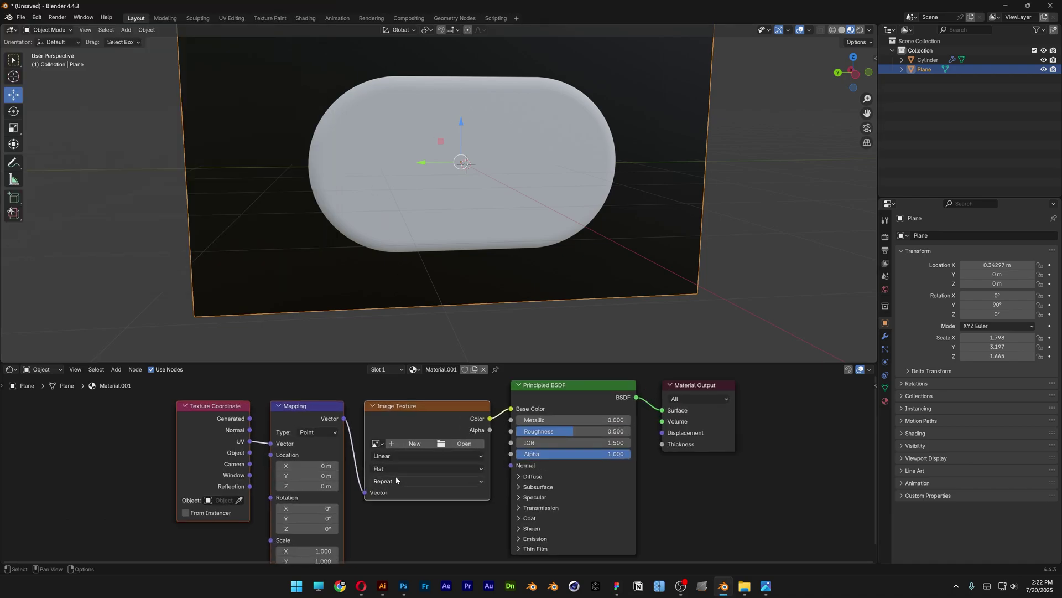
pyautogui.click(463, 444)
pyautogui.click(363, 190)
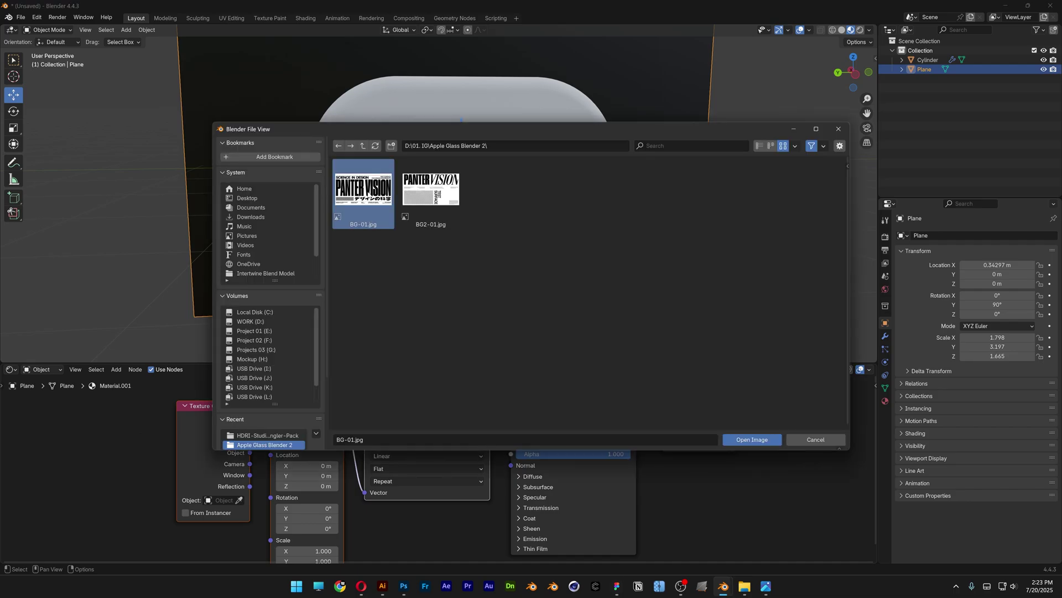
pyautogui.click(751, 440)
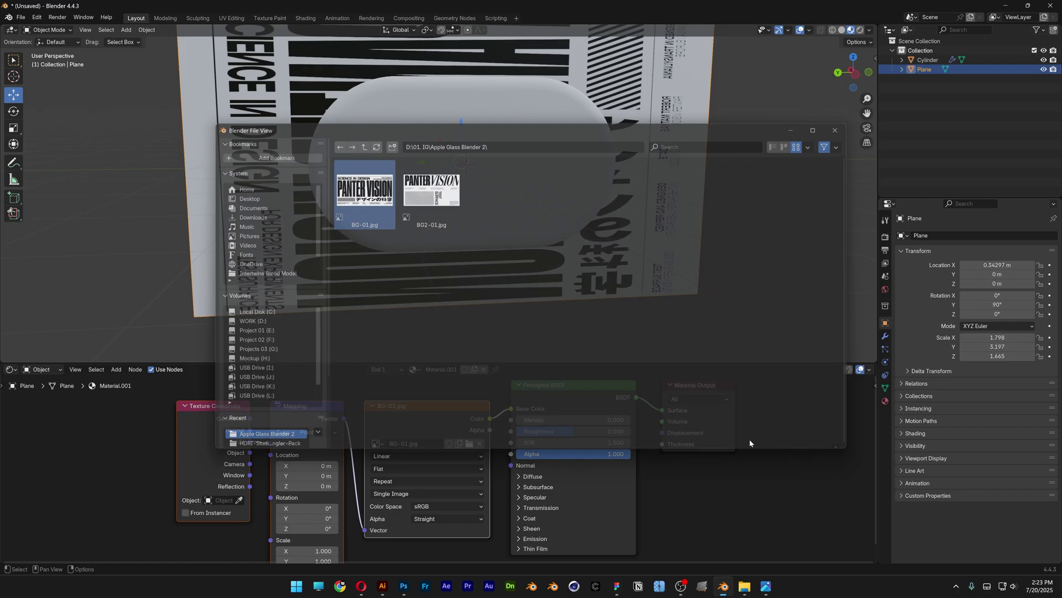
# Step: Try a Z rotation of 90° in the Mapping node to turn the plane's background image
pyautogui.keyDown('shift'); pyautogui.moveTo(617, 275); pyautogui.dragTo(619, 260, button='middle'); pyautogui.keyUp('shift')
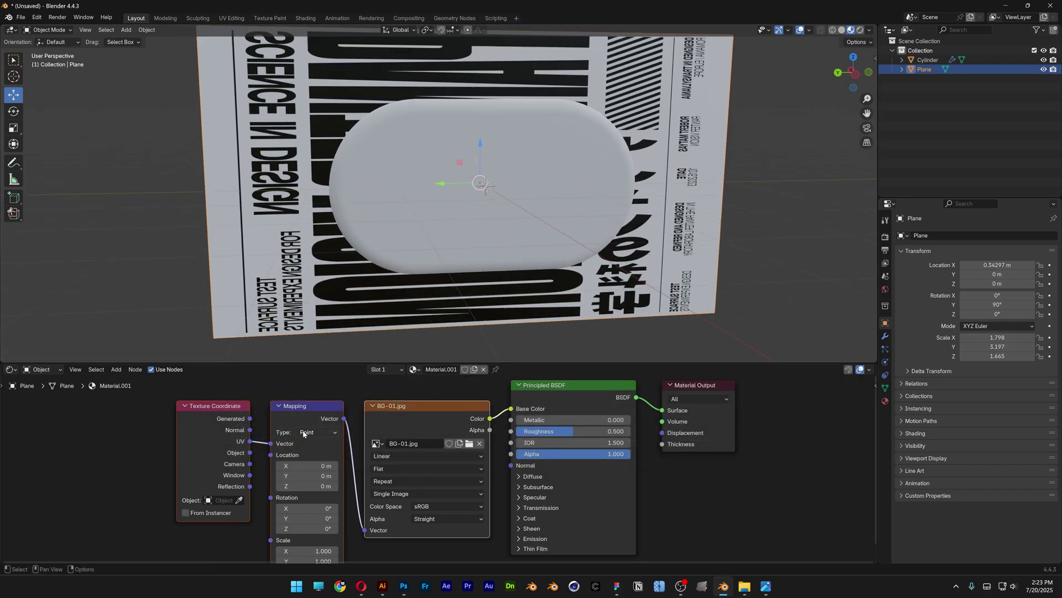
pyautogui.moveTo(319, 508); pyautogui.dragTo(357, 471, button='middle')
pyautogui.scroll(1, 358, 471)
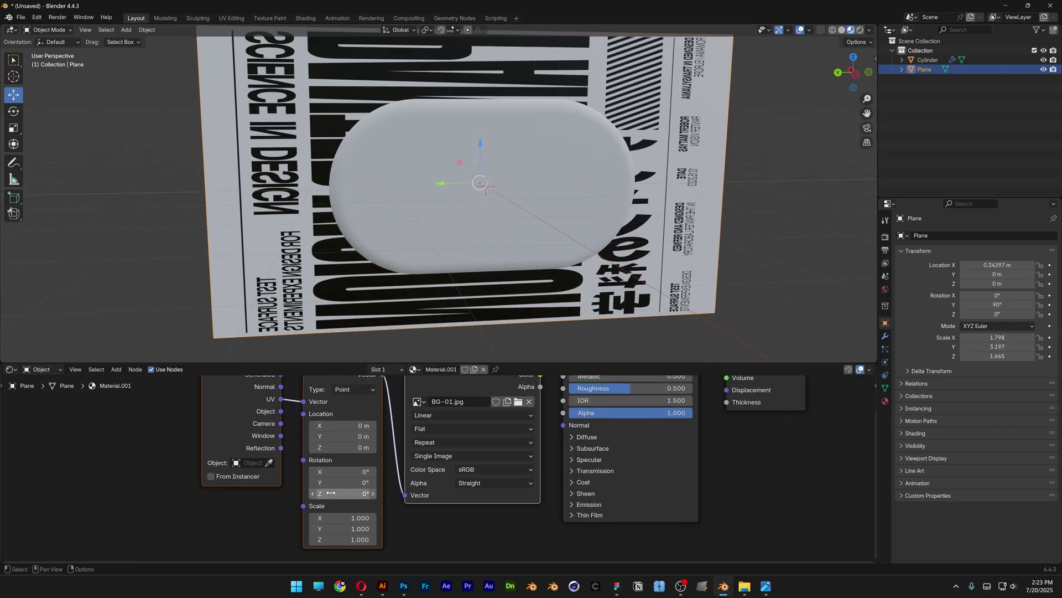
pyautogui.moveTo(358, 483); pyautogui.dragTo(387, 483)
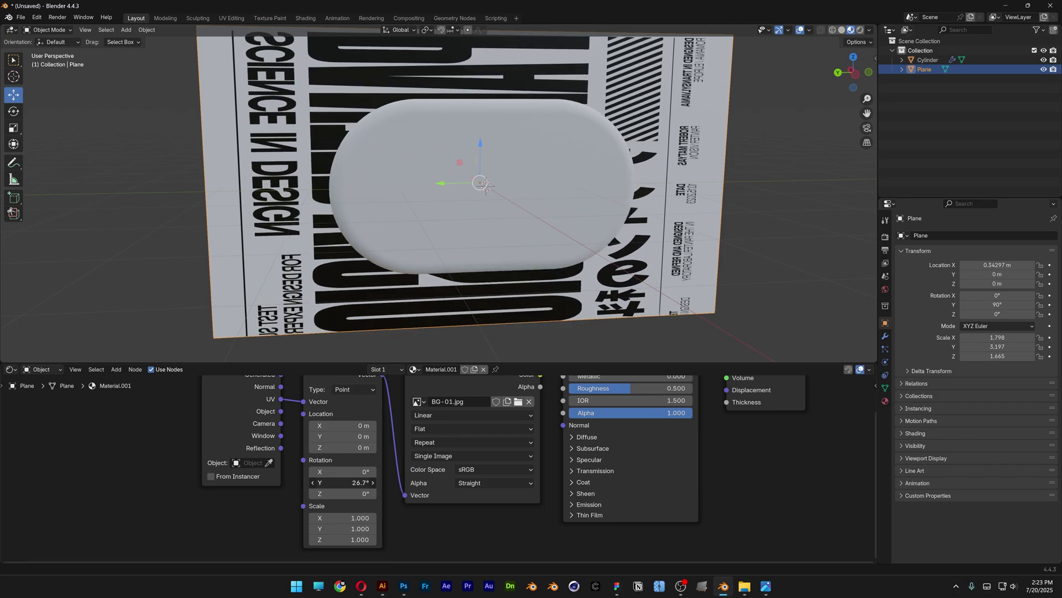
pyautogui.rightClick(358, 483)
pyautogui.click(351, 493)
pyautogui.write('9')
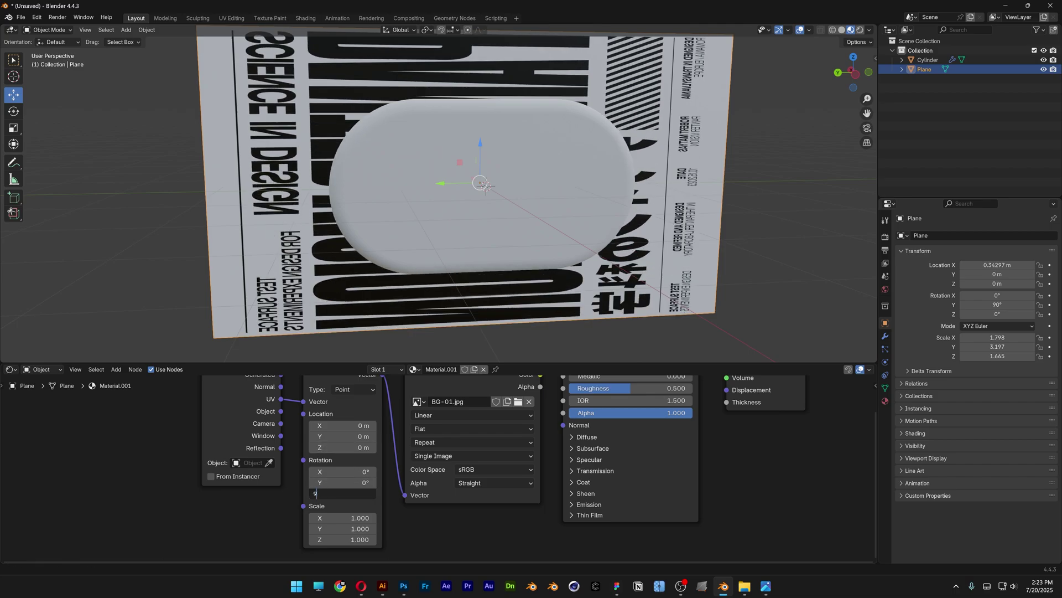
pyautogui.write('0')
pyautogui.press('Return')
# Step: Set the Mapping node's rotation to -90° on Z and 180° on X so the background text reads correctly
pyautogui.click(350, 494)
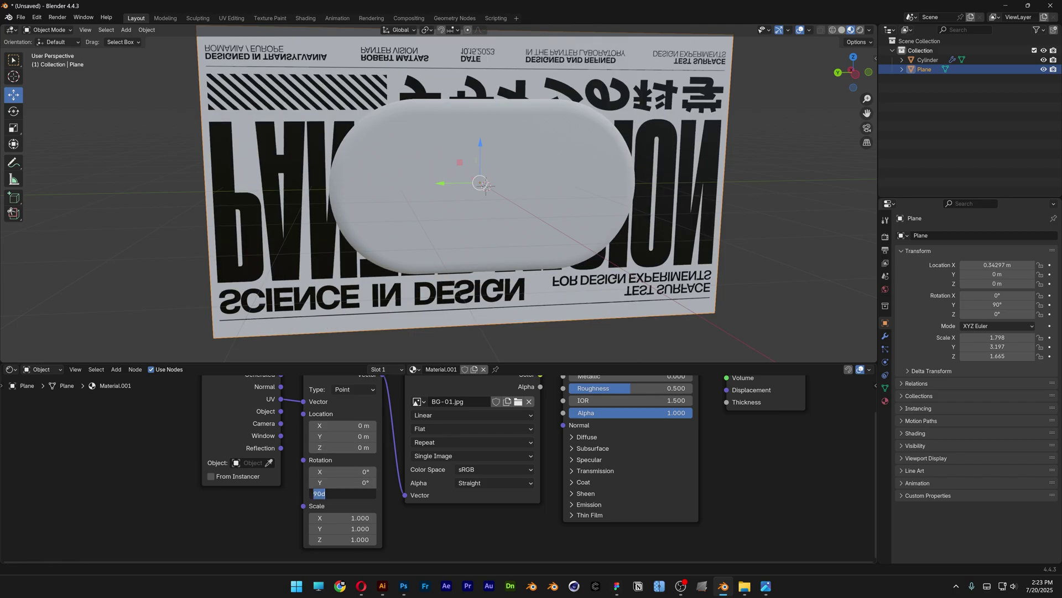
pyautogui.press('Return')
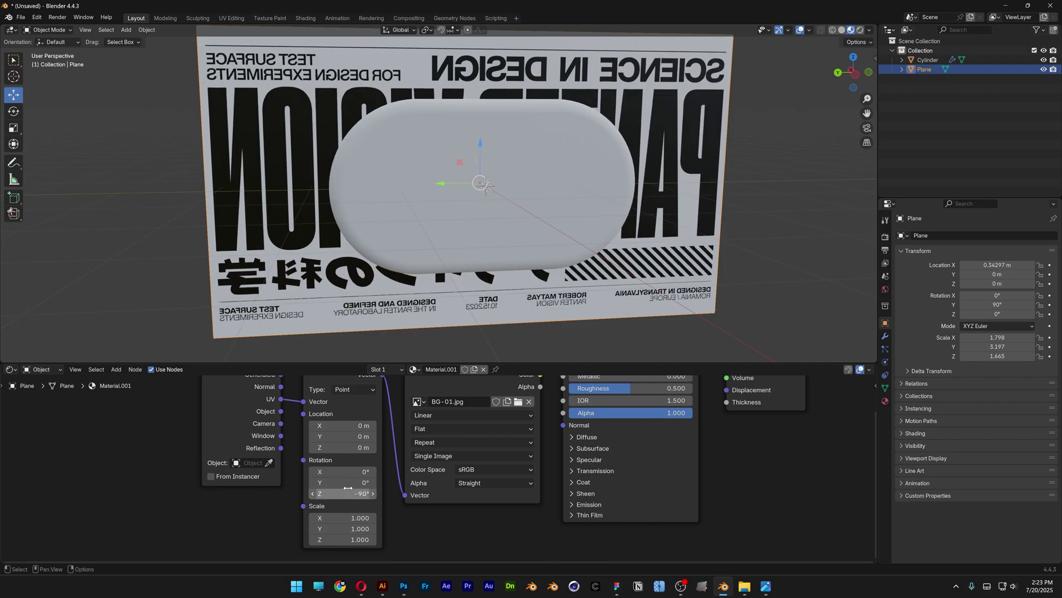
pyautogui.click(343, 472)
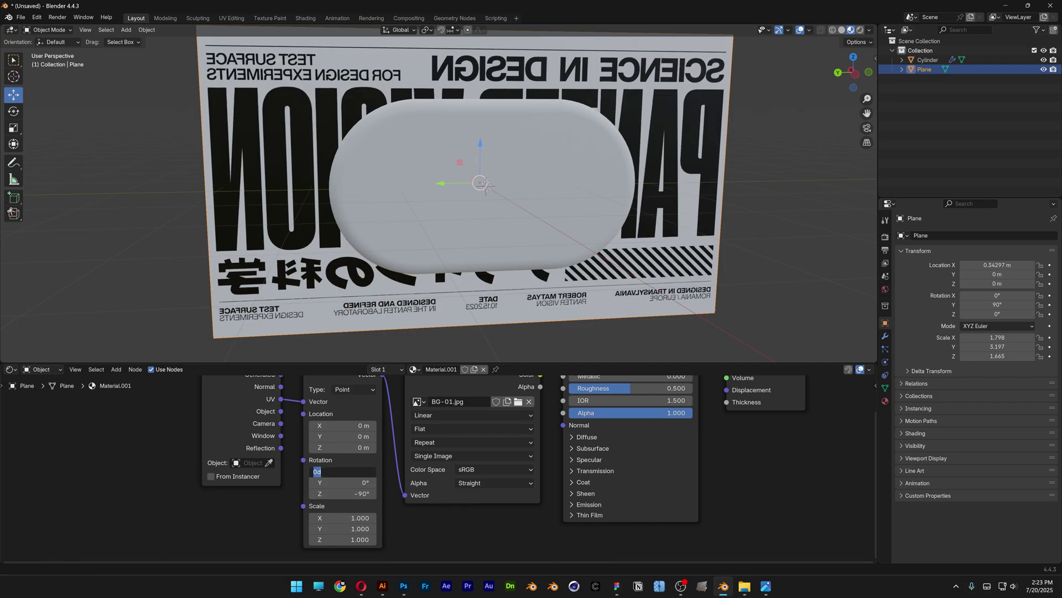
pyautogui.write('180')
pyautogui.press('Return')
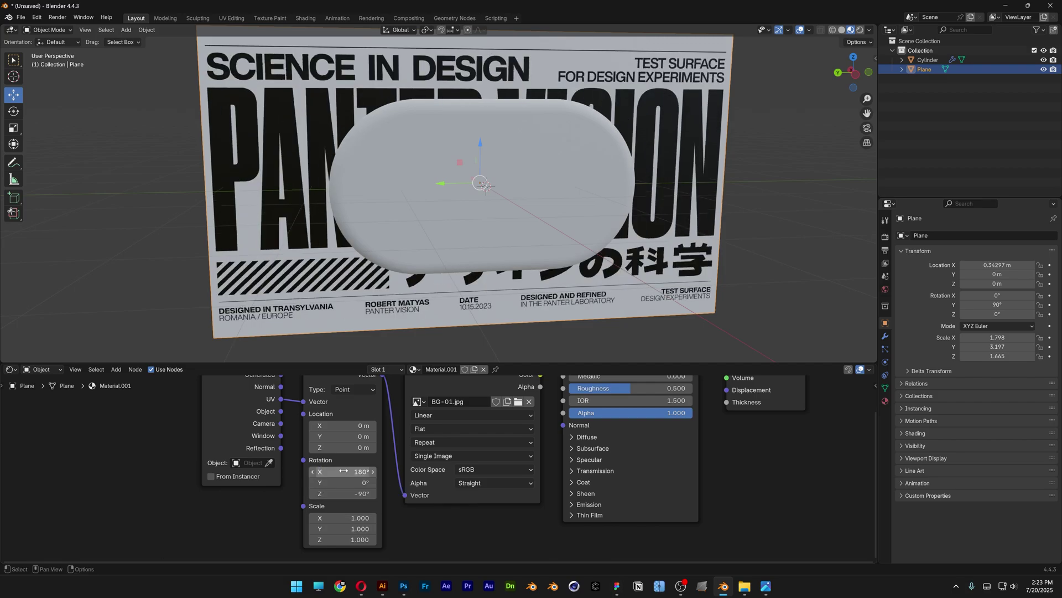
# Step: Add a camera and move it about 4.64 m along negative X, in front of the slab
pyautogui.scroll(-1, 514, 467)
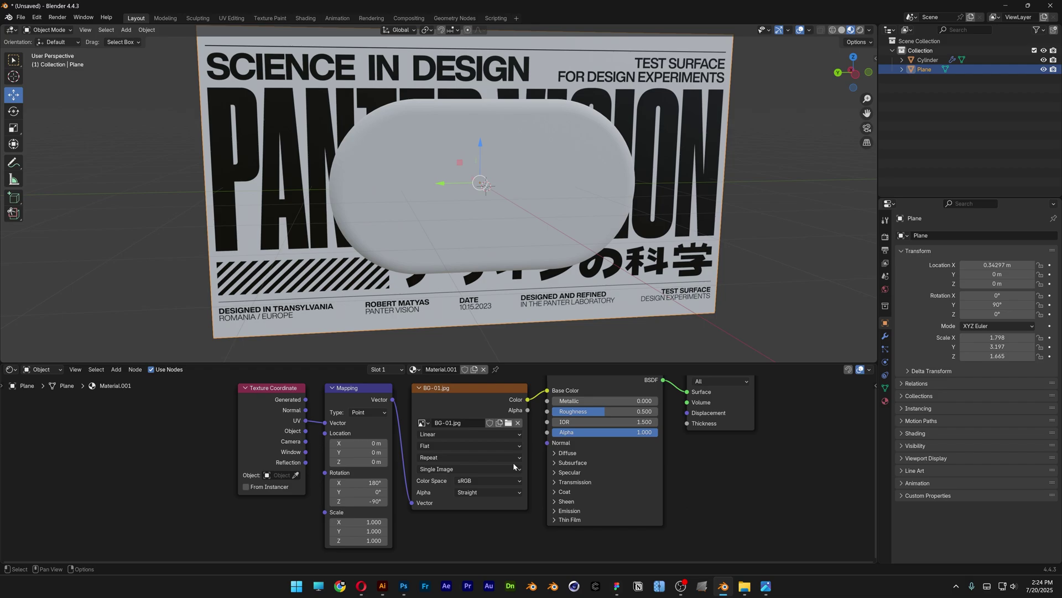
pyautogui.scroll(-4, 541, 263)
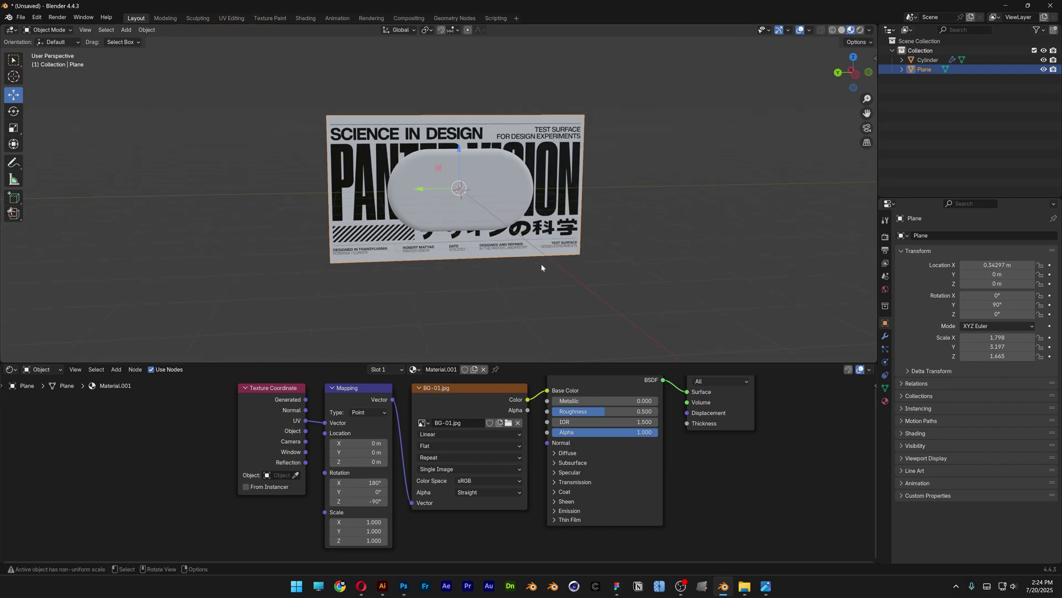
pyautogui.moveTo(543, 268); pyautogui.dragTo(591, 279, button='middle')
pyautogui.hotkey('shift', 'a')
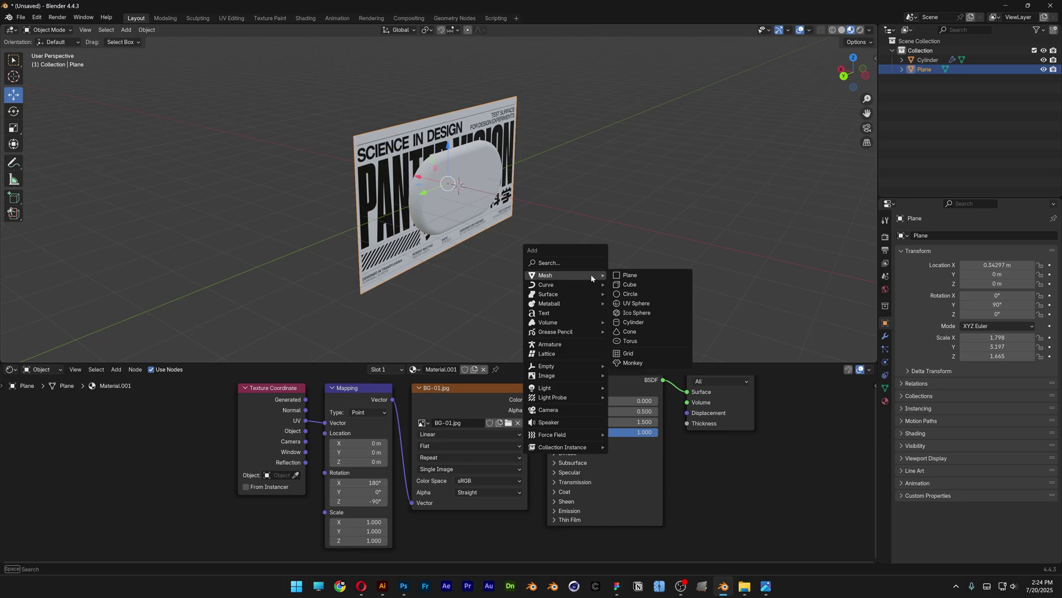
pyautogui.click(574, 414)
pyautogui.press('g')
pyautogui.press('x')
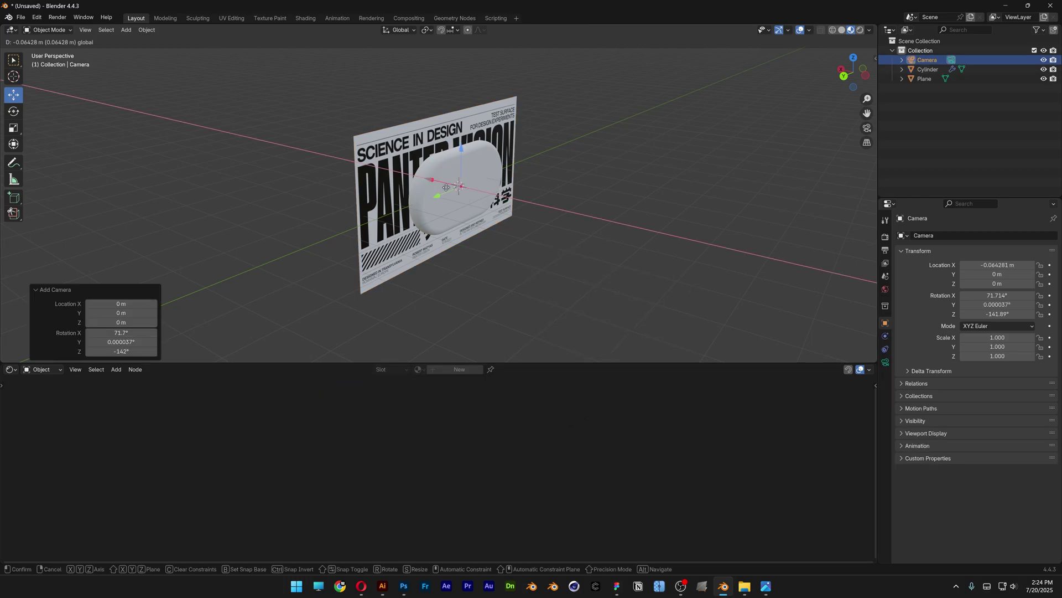
pyautogui.click(666, 253)
# Step: Set the camera's rotation to 90° on X, 0° on Y and -90° on Z so it faces the slab
pyautogui.doubleClick(998, 296)
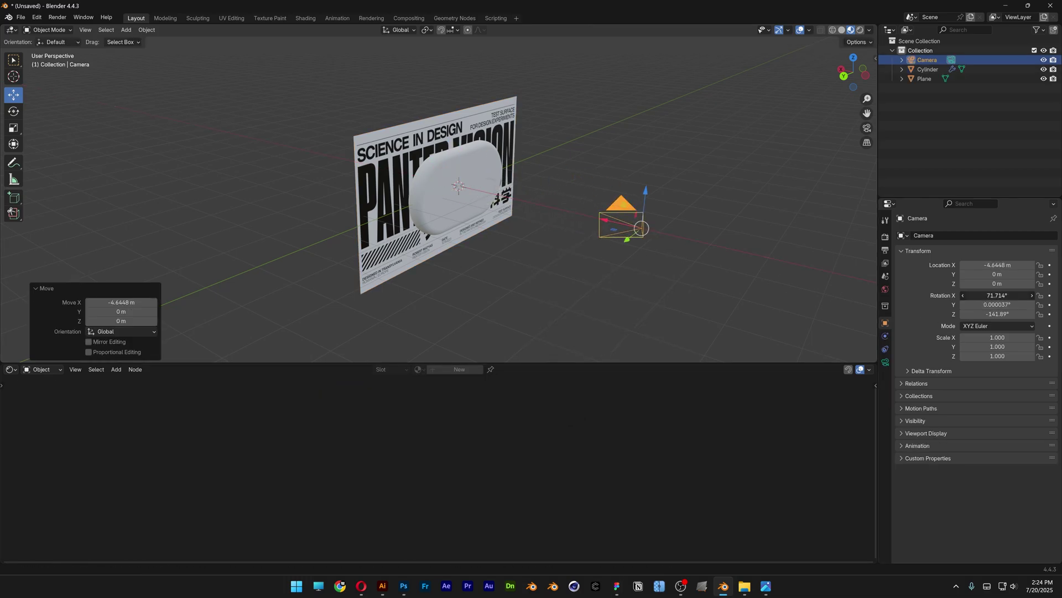
pyautogui.write('90')
pyautogui.press('Return')
pyautogui.doubleClick(997, 305)
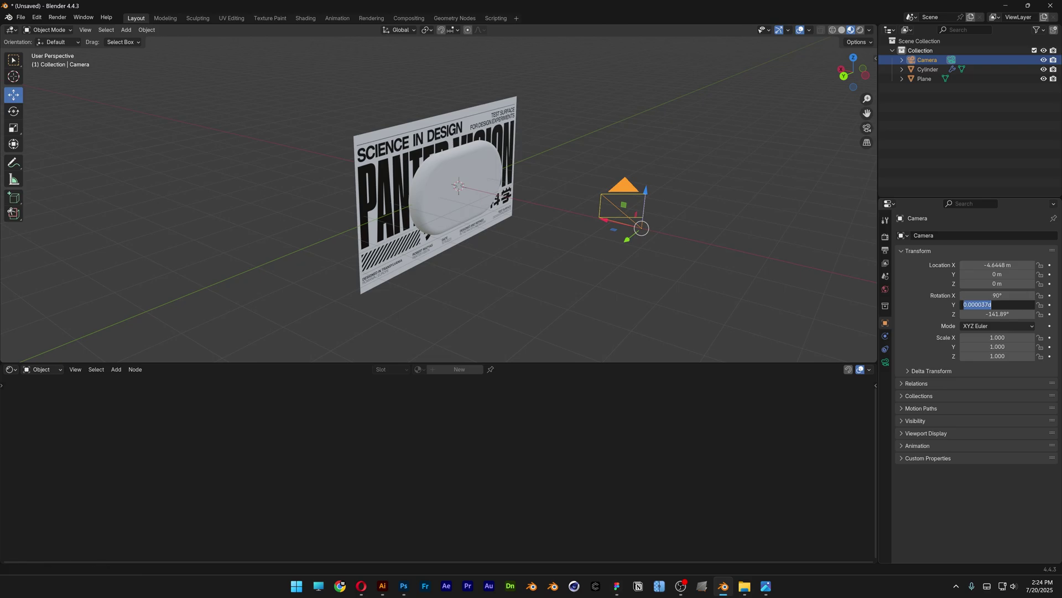
pyautogui.write('0')
pyautogui.press('Return')
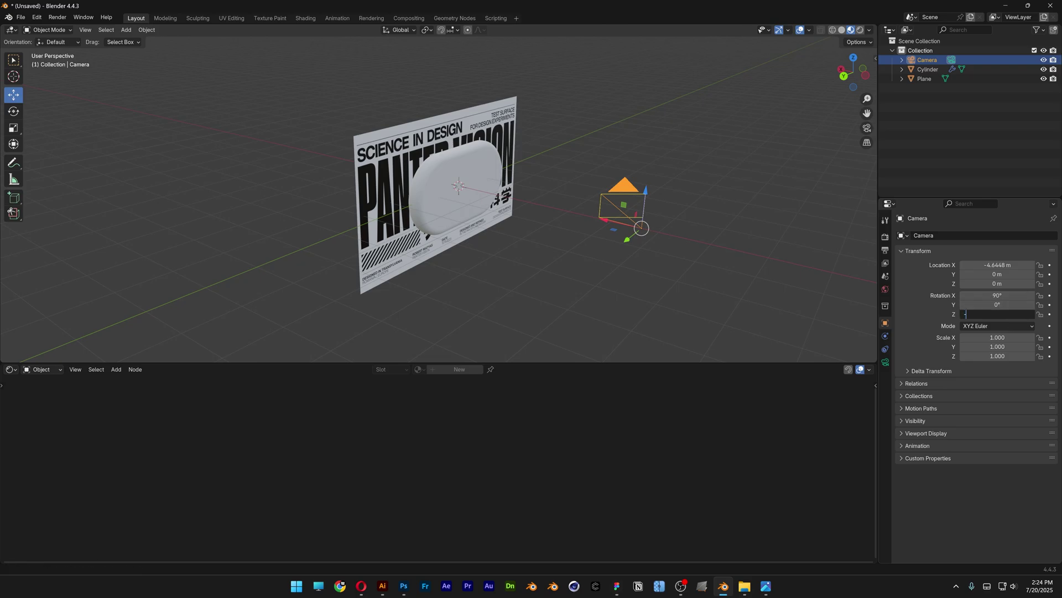
pyautogui.press('Return')
# Step: Look through the camera and move it back to about -8.46 m on X so the poster fills the frame
pyautogui.moveTo(714, 232); pyautogui.dragTo(735, 226, button='middle')
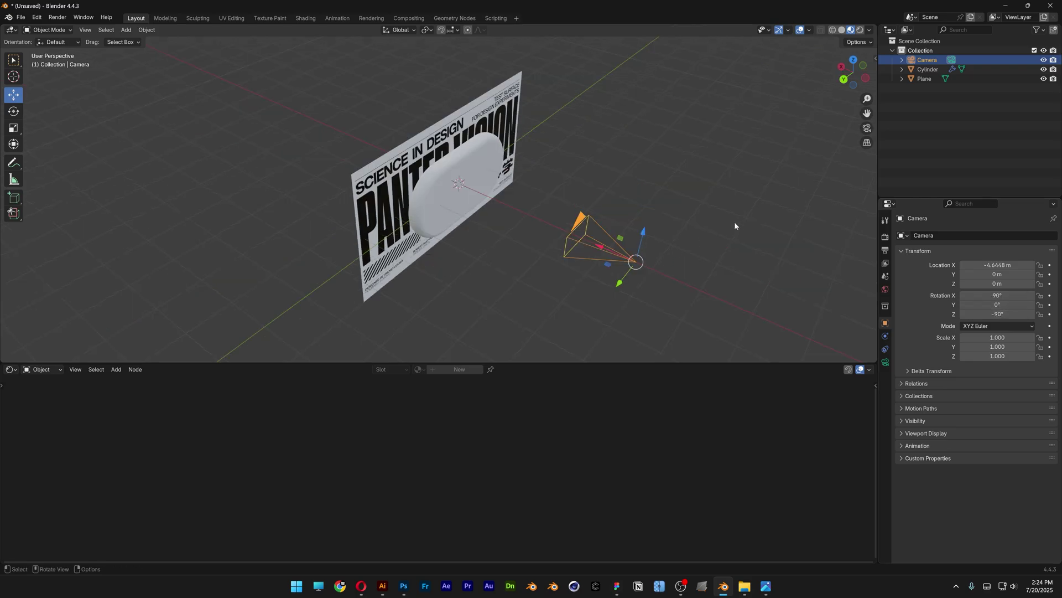
pyautogui.click(867, 128)
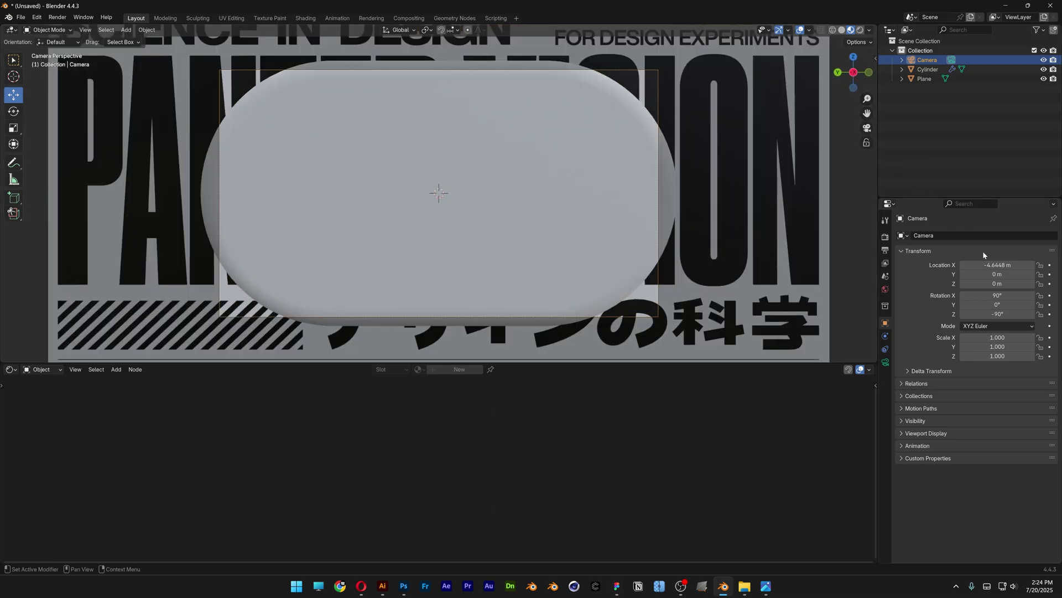
pyautogui.moveTo(985, 265); pyautogui.dragTo(899, 266)
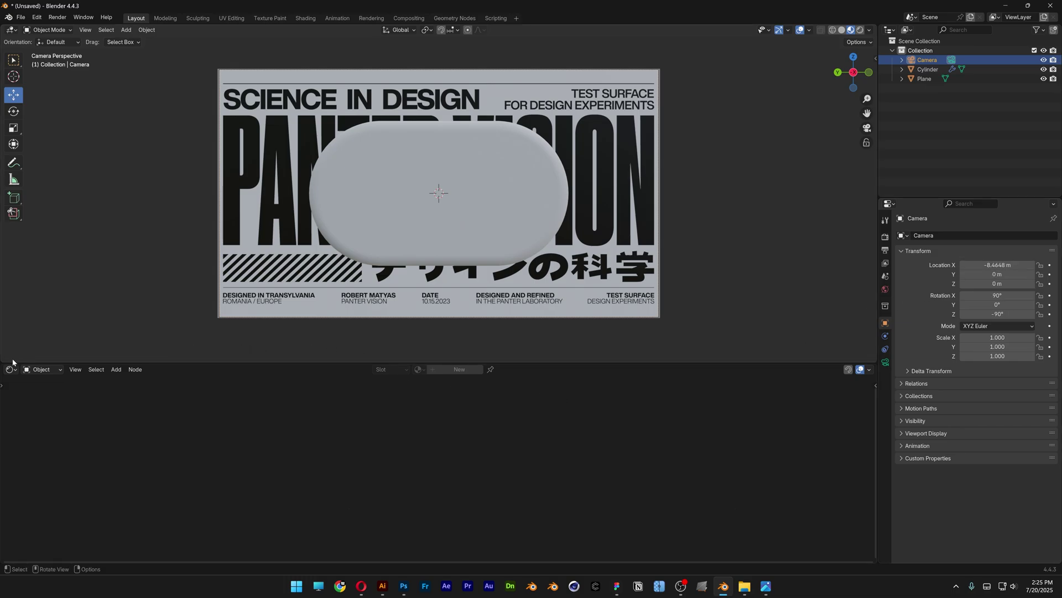
# Step: Split the 3D viewport into two views: a solid-shaded free perspective beside the camera view in rendered shading
pyautogui.moveTo(4, 359); pyautogui.dragTo(363, 333)
pyautogui.scroll(-3, 327, 29)
pyautogui.click(328, 30)
pyautogui.moveTo(343, 119); pyautogui.dragTo(472, 132, button='middle')
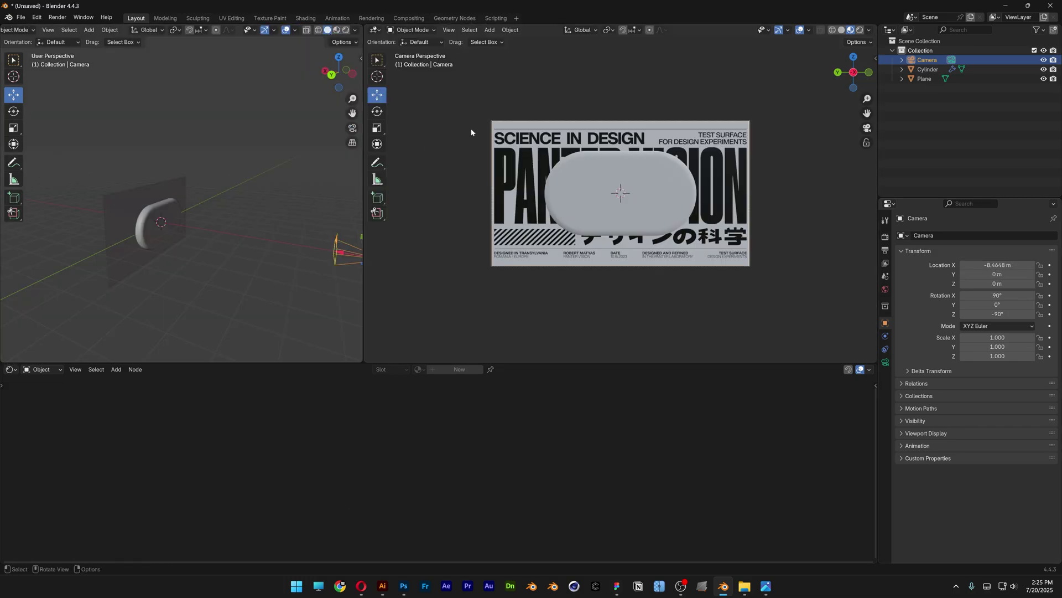
pyautogui.click(859, 30)
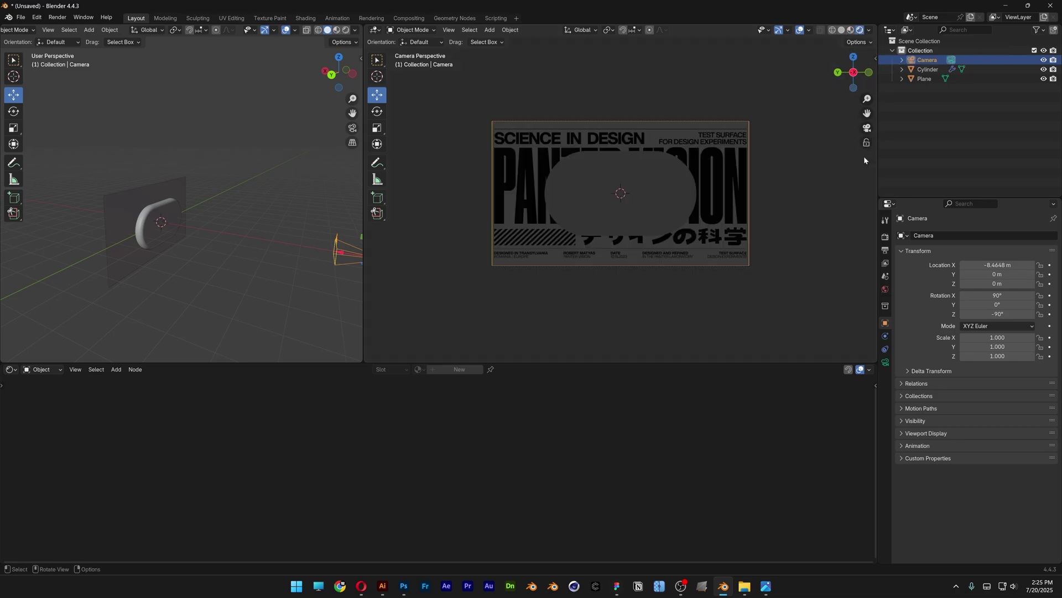
# Step: Switch the render engine to Cycles and set its device to GPU Compute
pyautogui.click(886, 236)
pyautogui.click(991, 236)
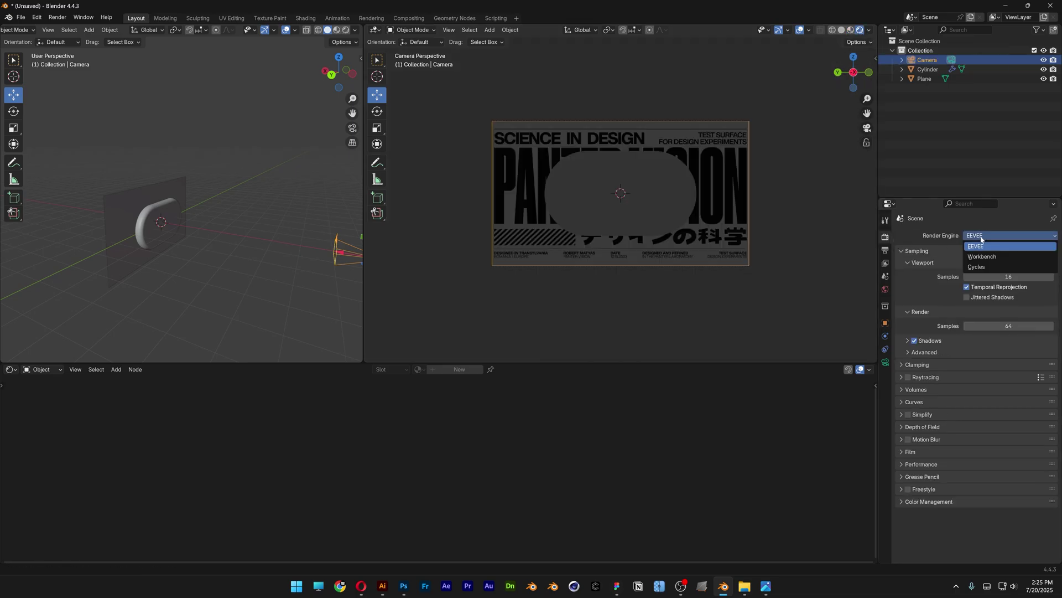
pyautogui.click(985, 268)
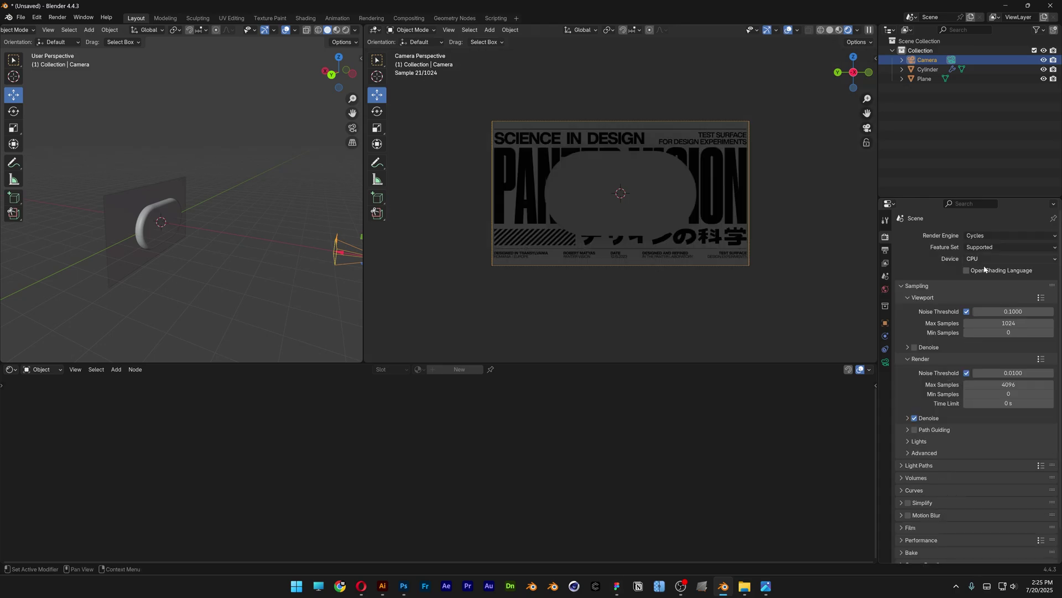
pyautogui.click(981, 257)
pyautogui.click(986, 279)
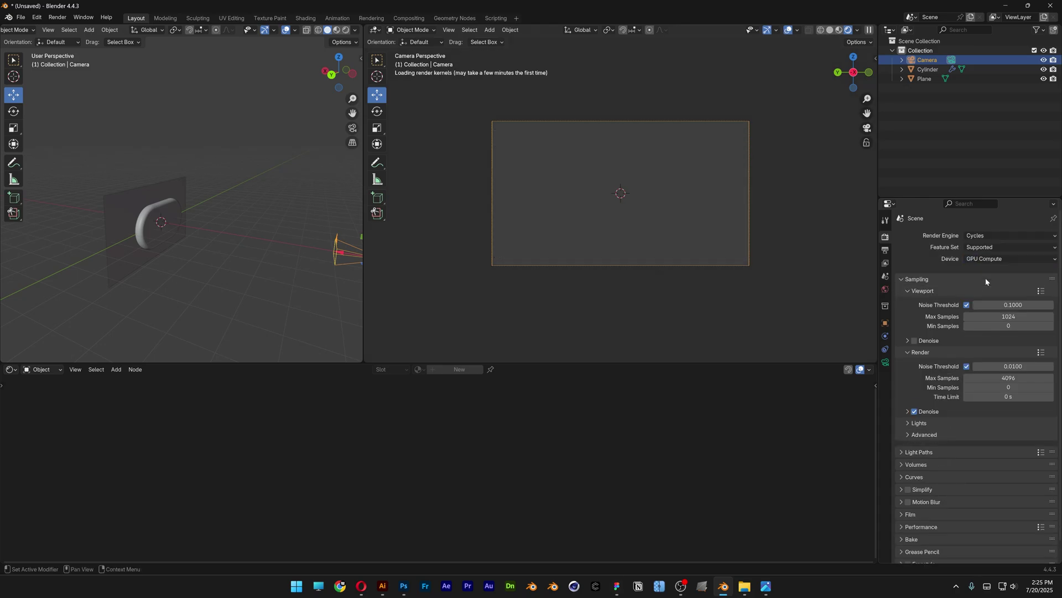
# Step: Set the maximum samples to 50 for the viewport and 200 for the final render
pyautogui.click(990, 311)
pyautogui.write('50')
pyautogui.press('Return')
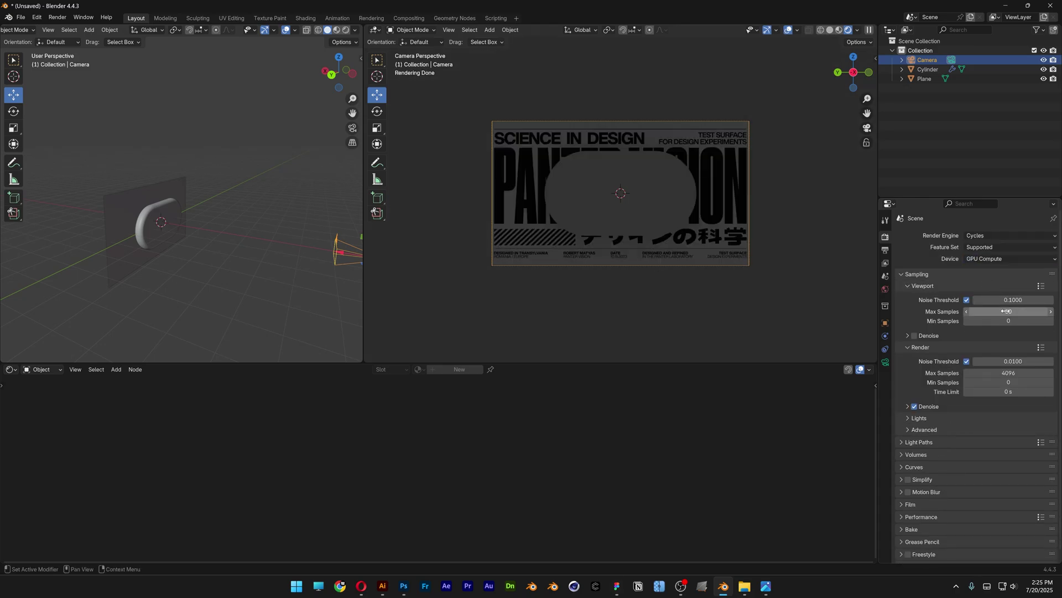
pyautogui.click(1008, 372)
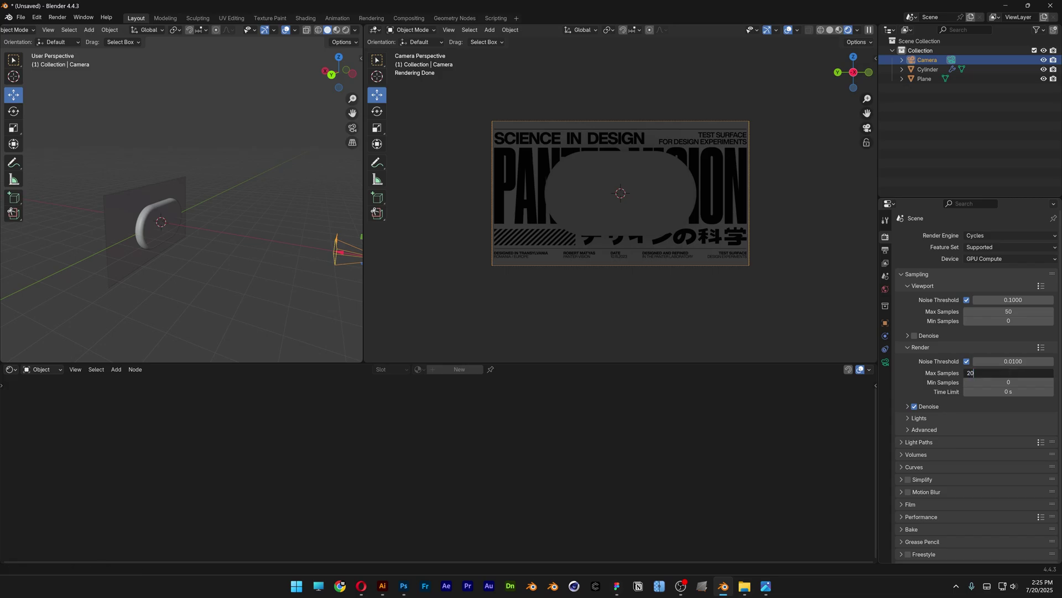
pyautogui.write('200')
pyautogui.press('Return')
# Step: Add an area light and move it up and in front of the capsule slab
pyautogui.click(215, 247)
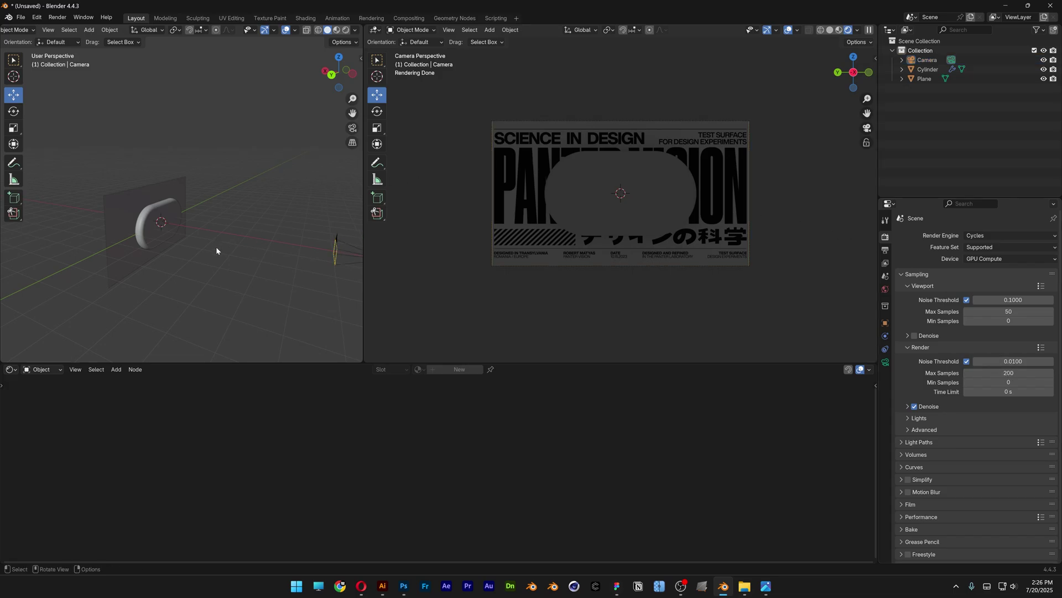
pyautogui.hotkey('shift', 'a')
pyautogui.moveTo(197, 229)
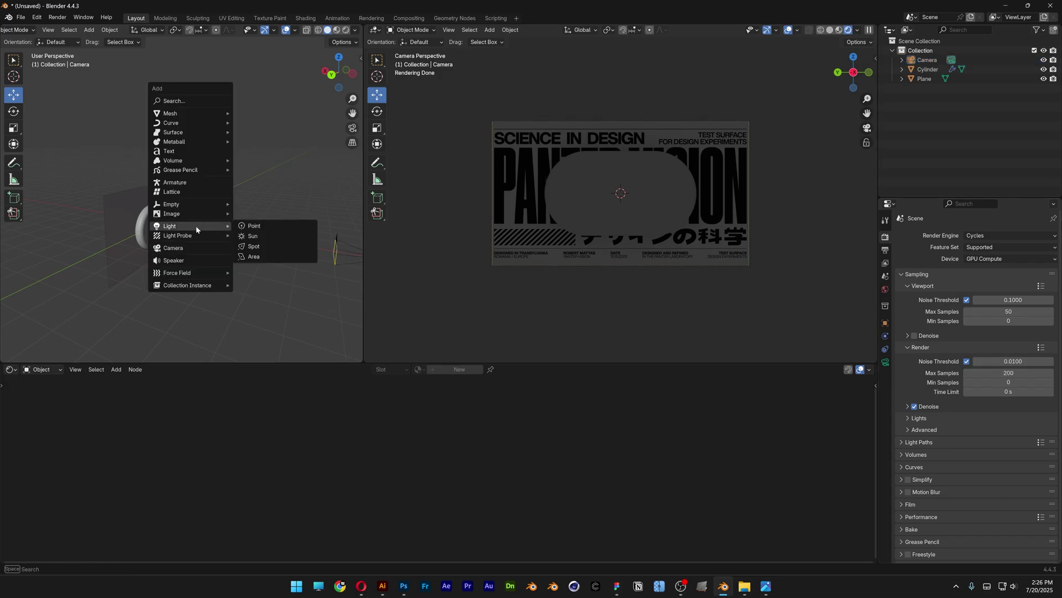
pyautogui.click(265, 257)
pyautogui.press('g')
pyautogui.moveTo(238, 224); pyautogui.dragTo(240, 224)
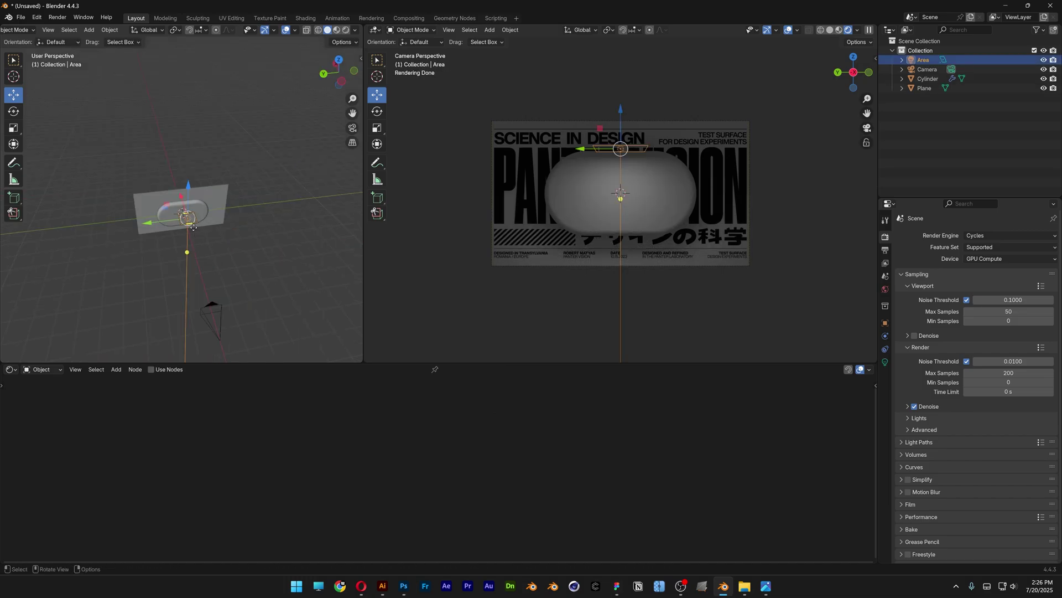
# Step: Scale the area light to 4.320 on X, 9.180 on Y and 7.630 on Z
pyautogui.press('s')
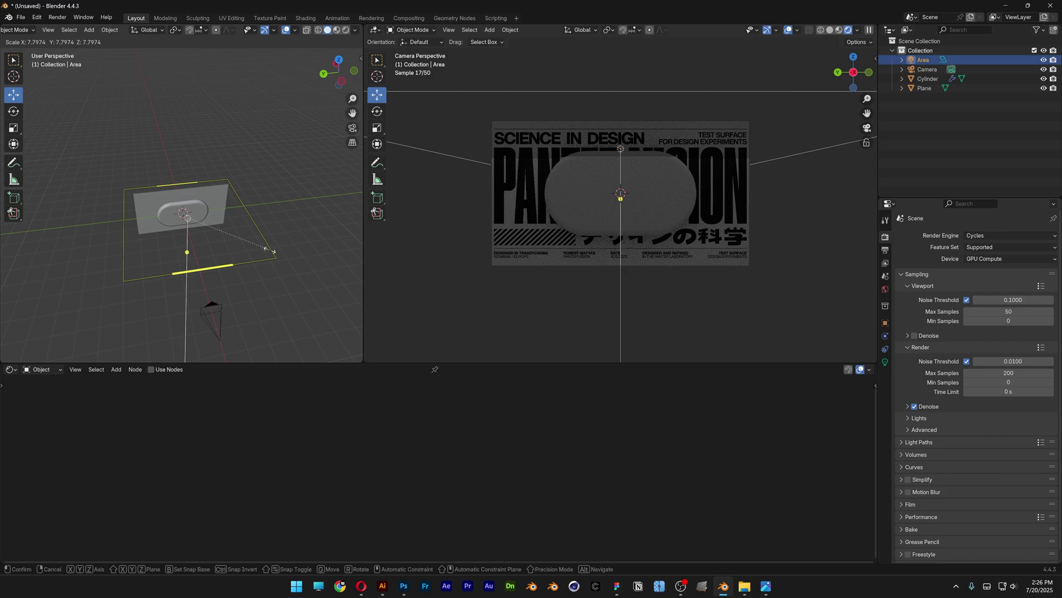
pyautogui.click(117, 313)
pyautogui.moveTo(117, 313); pyautogui.dragTo(203, 313)
pyautogui.moveTo(119, 303); pyautogui.dragTo(78, 302)
pyautogui.moveTo(250, 221); pyautogui.dragTo(250, 254, button='middle')
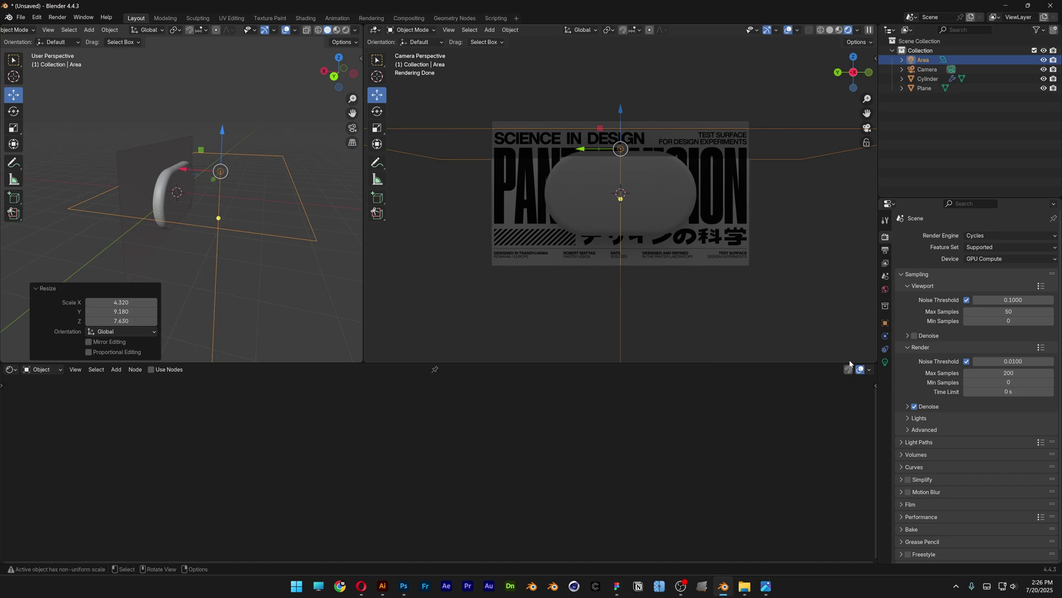
# Step: Add a Track To constraint to the area light with the Cylinder slab as its target
pyautogui.click(885, 349)
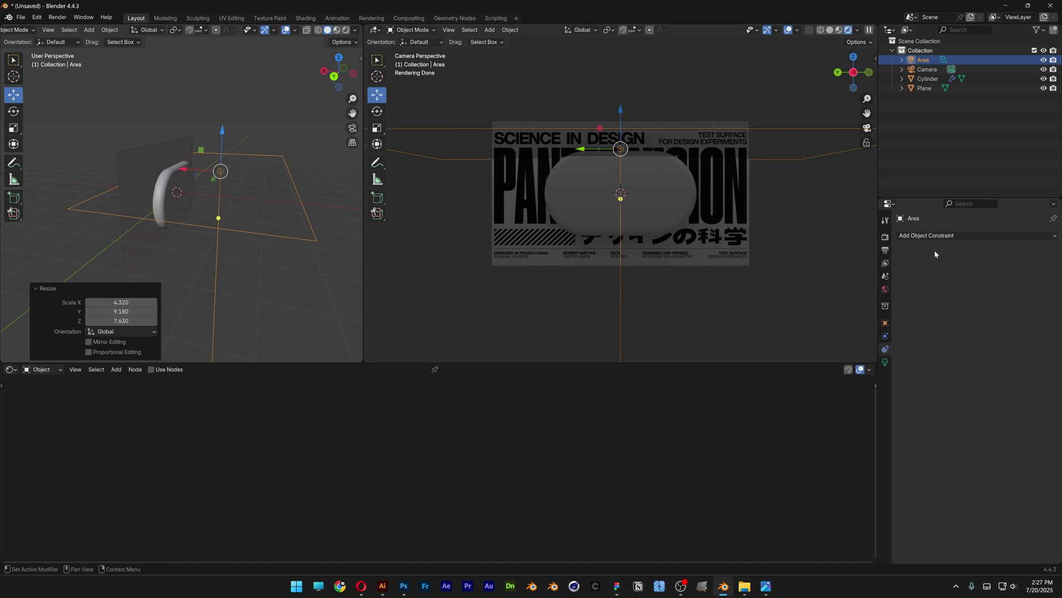
pyautogui.click(956, 236)
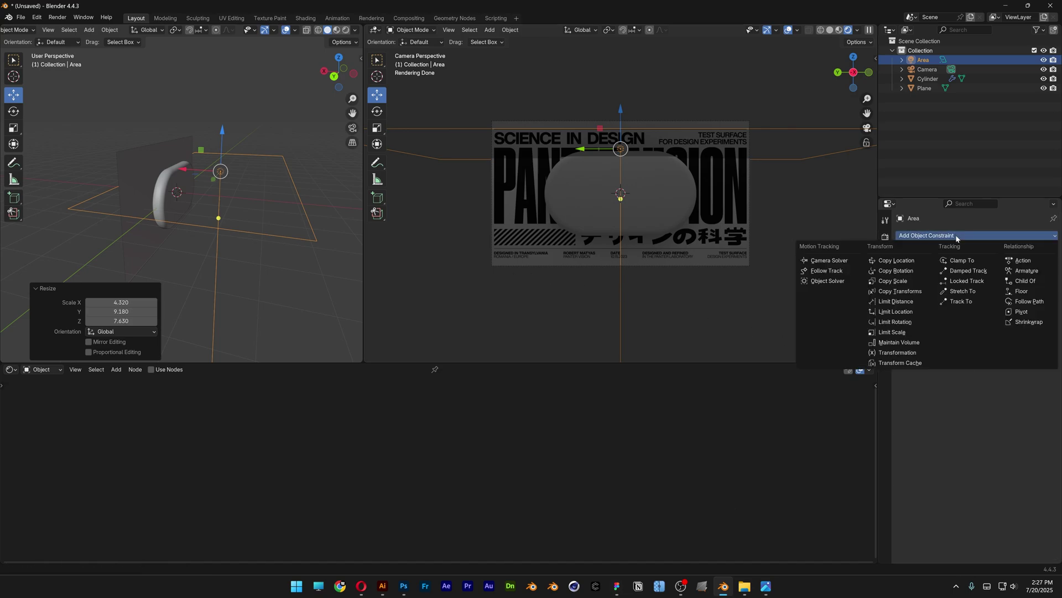
pyautogui.click(967, 302)
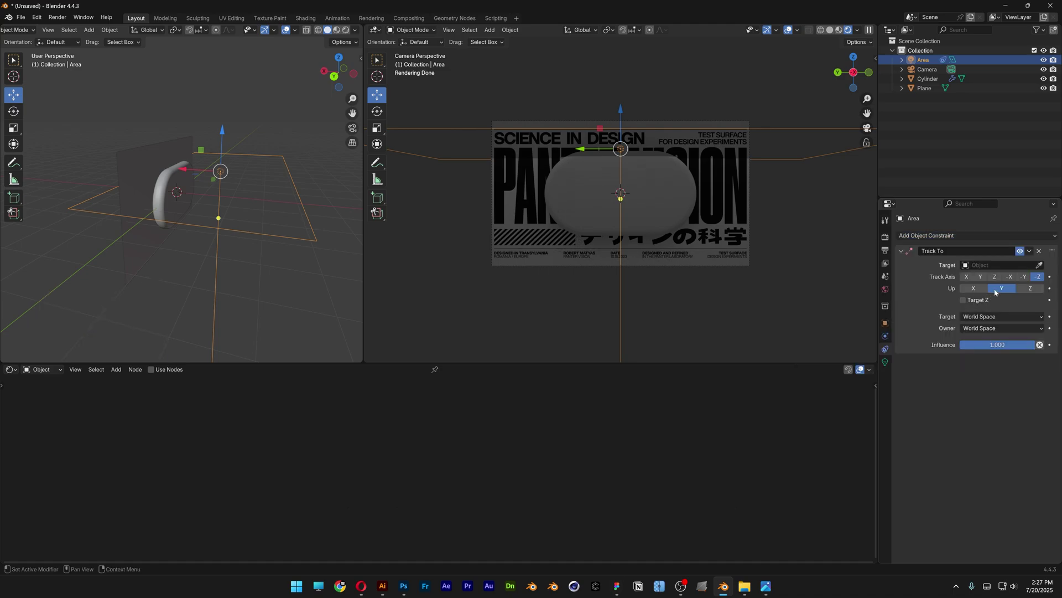
pyautogui.click(1040, 265)
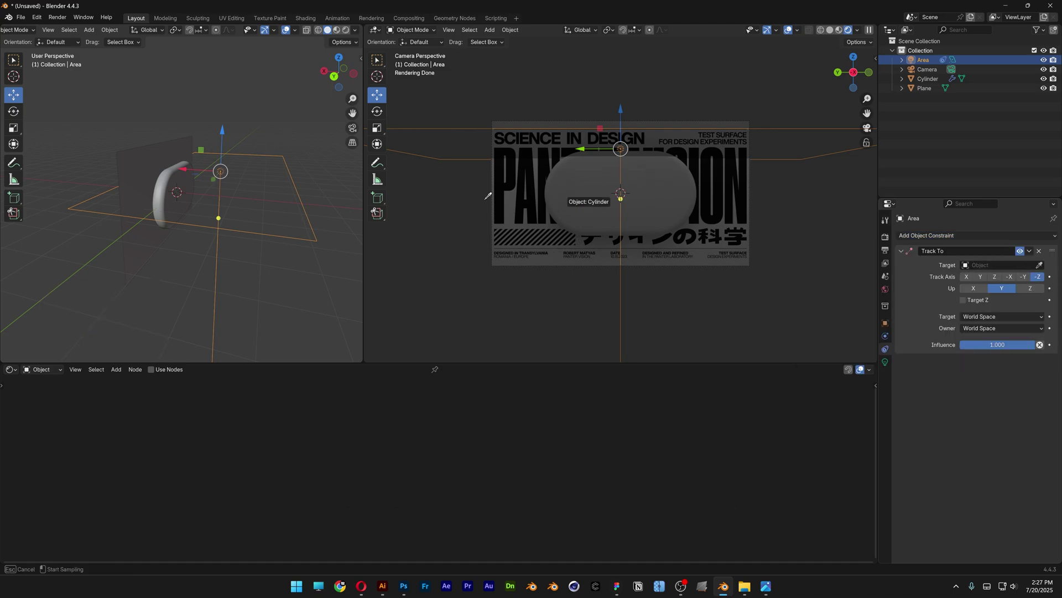
pyautogui.click(166, 184)
# Step: Move the area light toward the camera and upward, to about -4.0 m on X and 2.97 m on Z
pyautogui.scroll(-2, 166, 184)
pyautogui.press('g')
pyautogui.press('x')
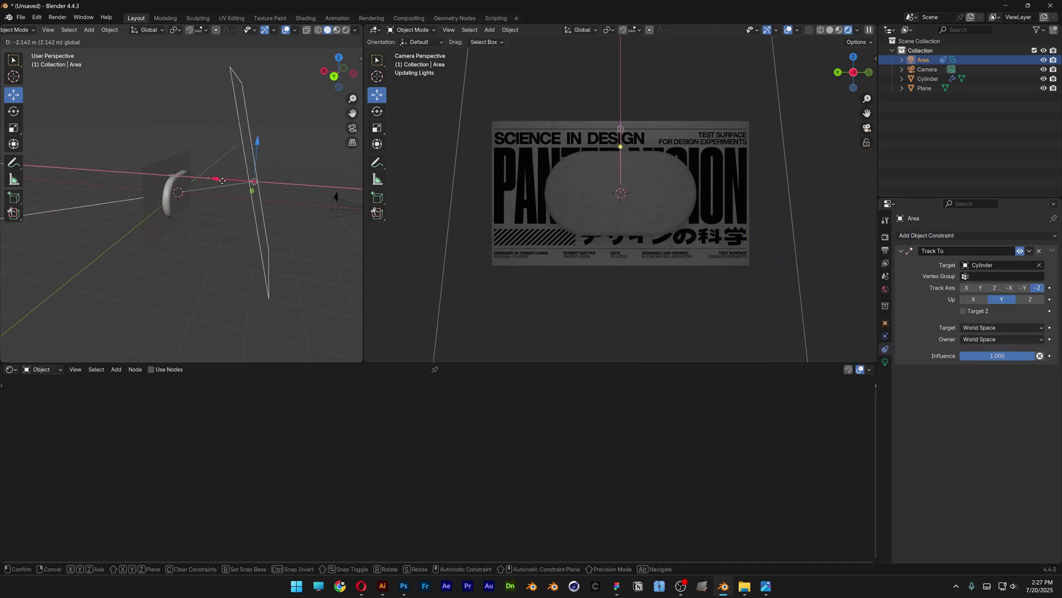
pyautogui.click(251, 164)
pyautogui.moveTo(267, 144); pyautogui.dragTo(251, 98)
pyautogui.moveTo(251, 99); pyautogui.dragTo(210, 132, button='middle')
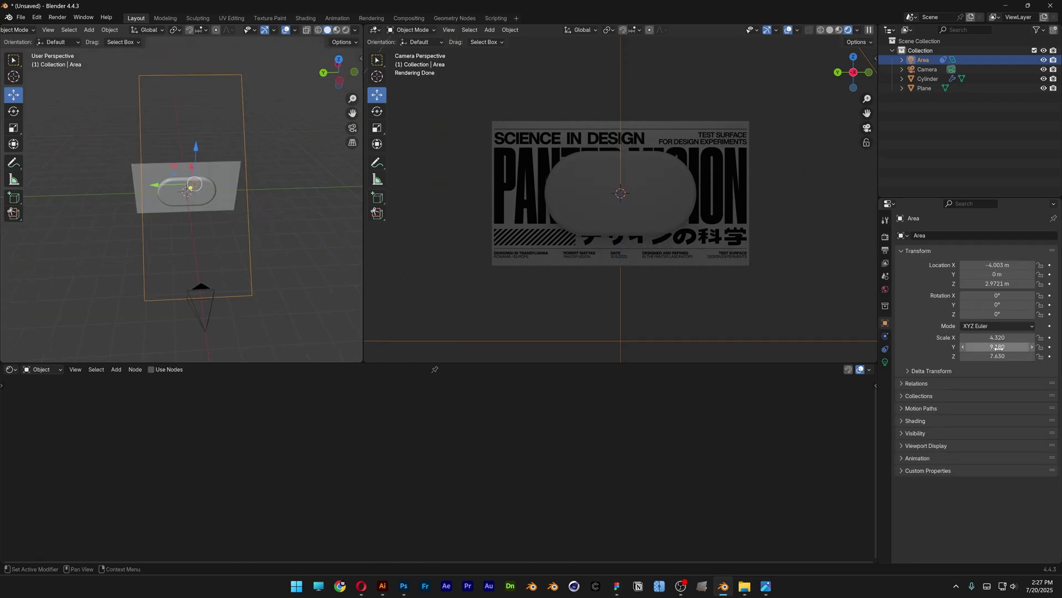
# Step: Make the area light wider than tall with an X scale of 9.180 and a smaller Y scale, and open its light settings
pyautogui.click(999, 347)
pyautogui.hotkey('ctrl', 'c')
pyautogui.click(996, 337)
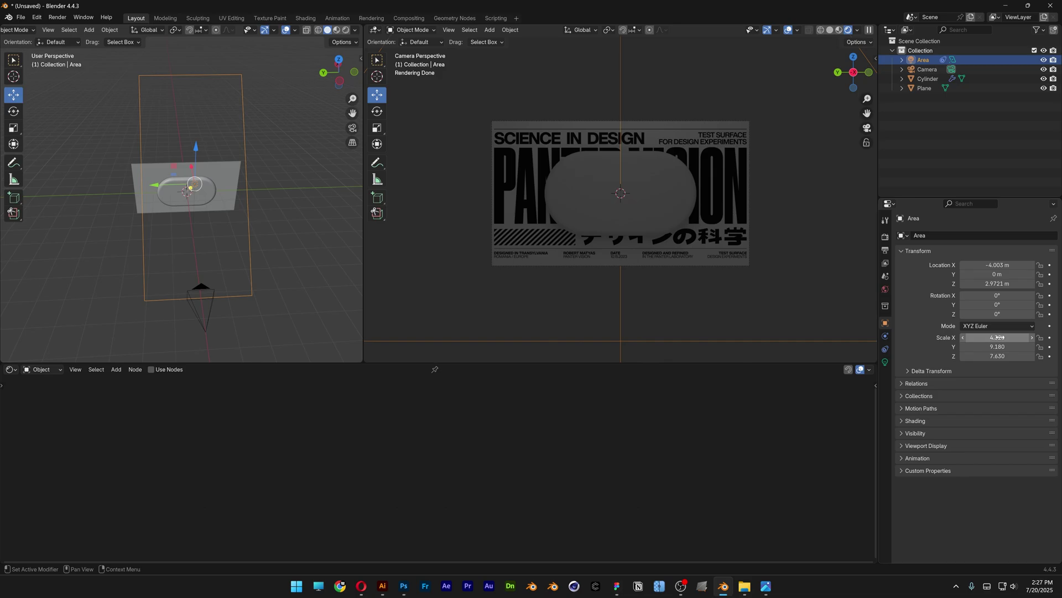
pyautogui.click(996, 336)
pyautogui.hotkey('ctrl', 'v')
pyautogui.click(996, 347)
pyautogui.moveTo(995, 347); pyautogui.dragTo(1024, 346)
pyautogui.click(885, 363)
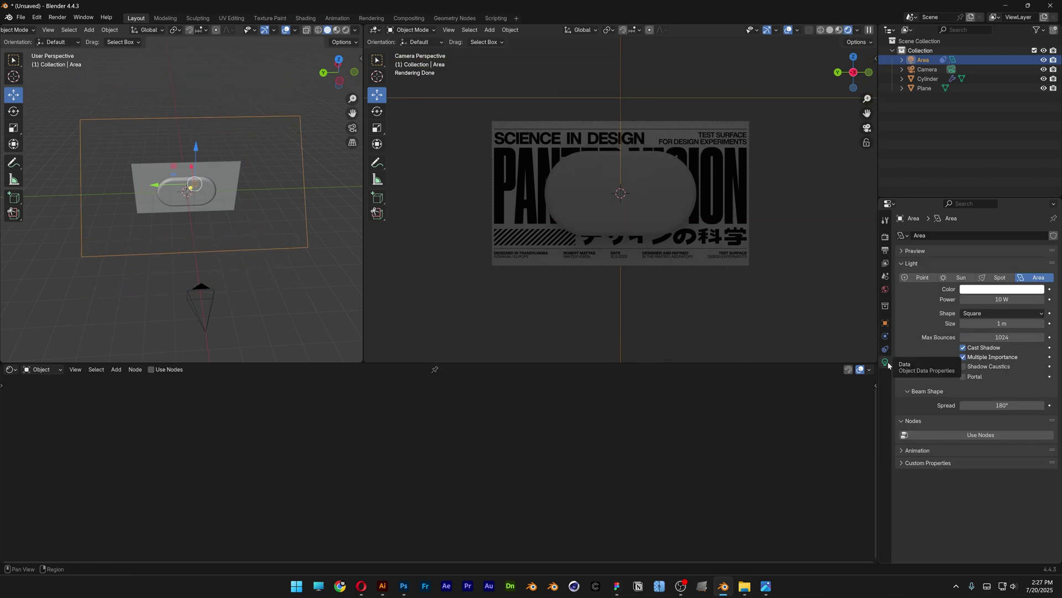
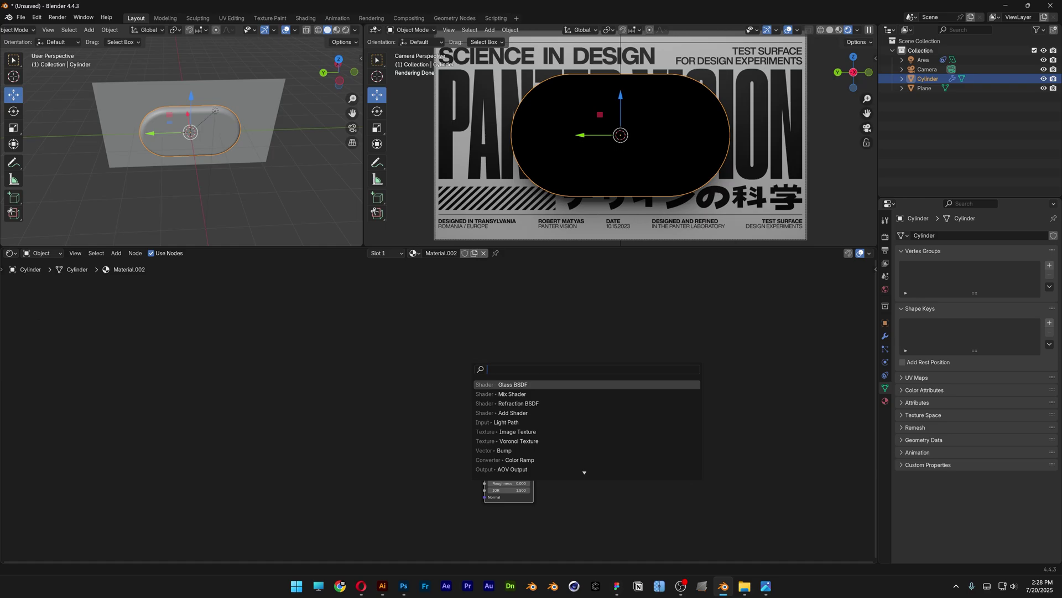
# Step: Add a Light Path node above the Glass BSDF node in the slab's material
pyautogui.write('light')
pyautogui.press('Return')
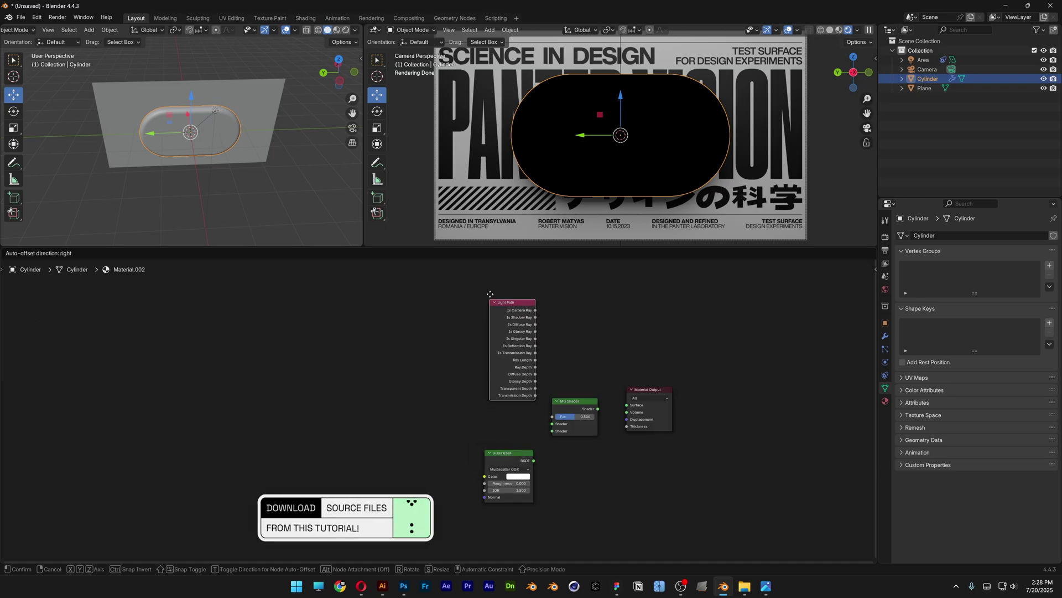
pyautogui.click(490, 294)
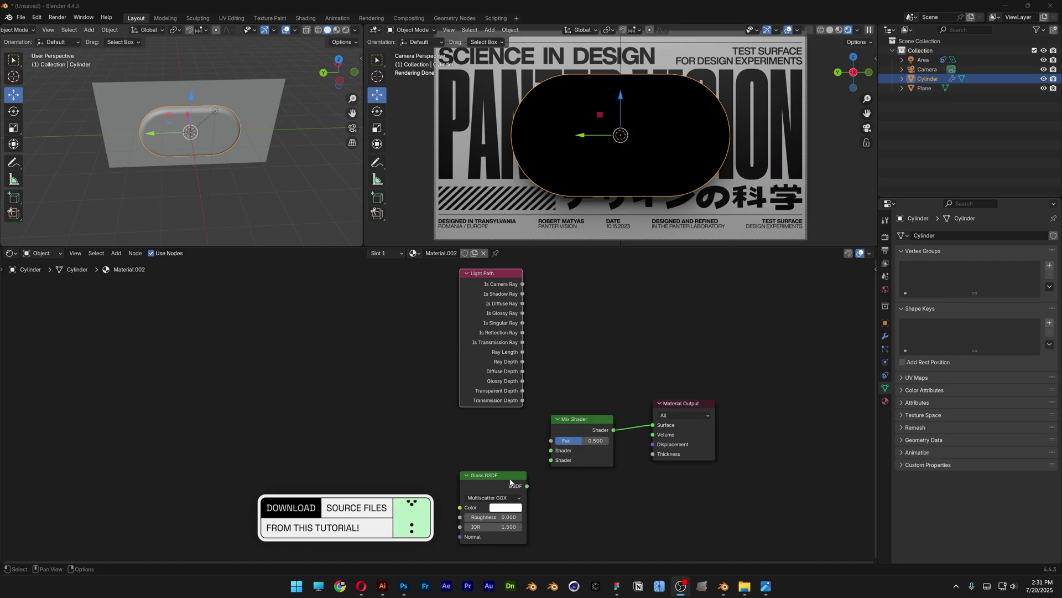
# Step: Connect the Light Path's Is Shadow Ray output to the Mix Shader's Fac and the Glass BSDF to its second Shader input
pyautogui.moveTo(527, 486); pyautogui.dragTo(552, 453)
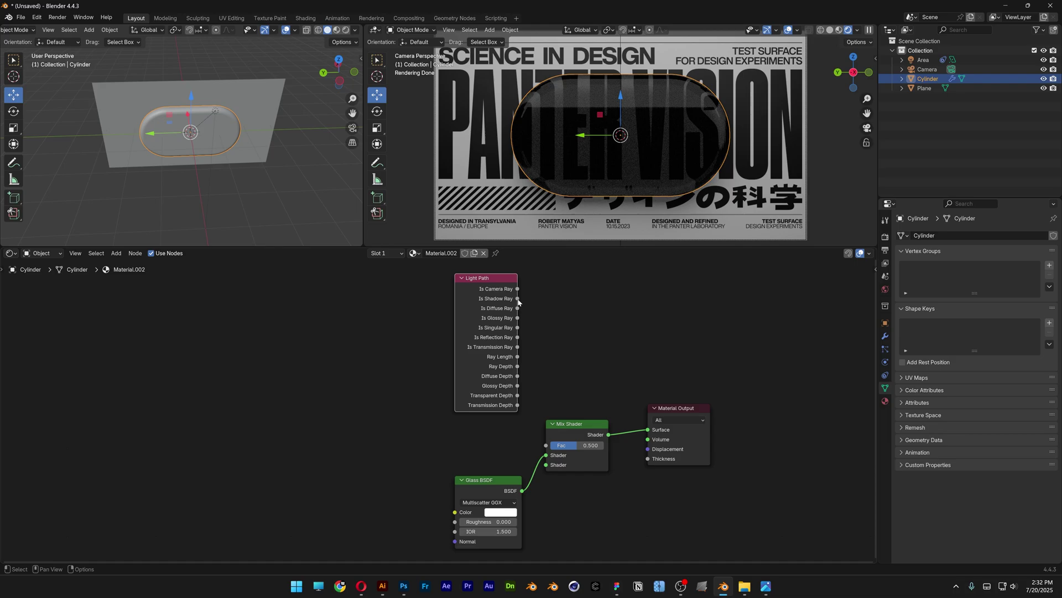
pyautogui.moveTo(517, 298); pyautogui.dragTo(547, 445)
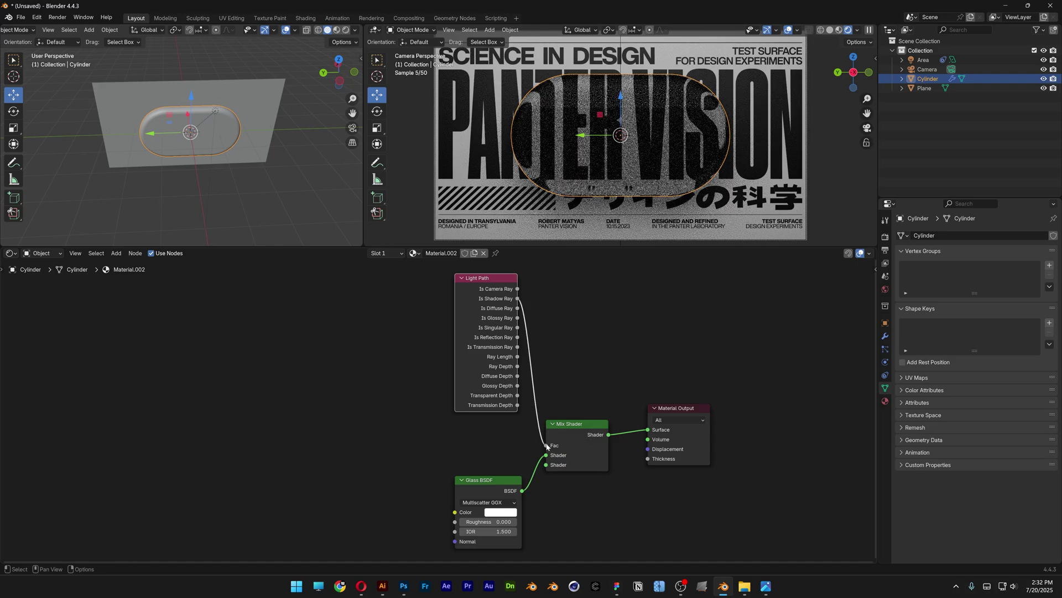
pyautogui.click(260, 182)
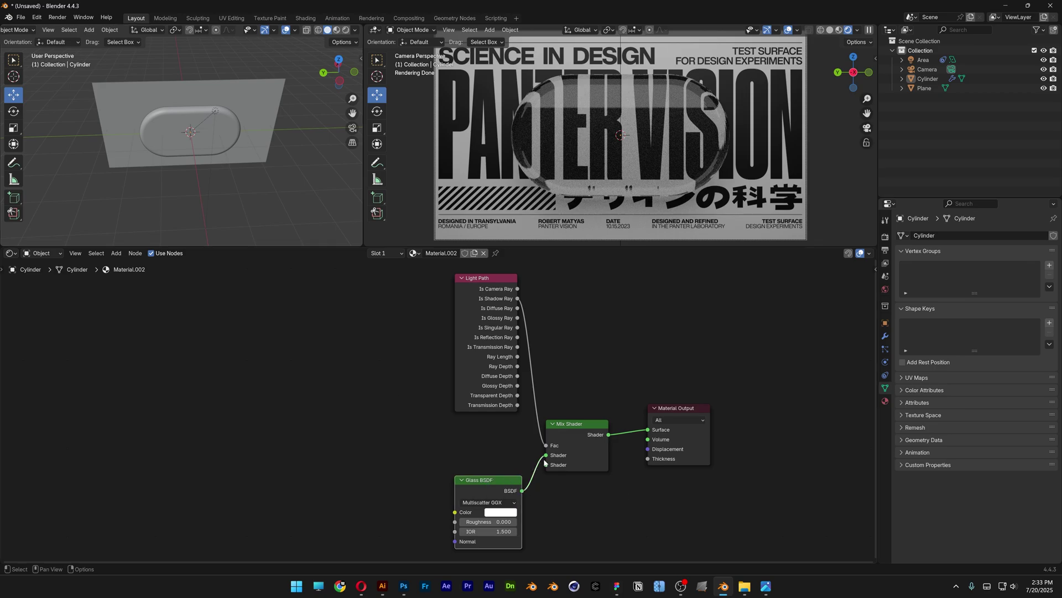
pyautogui.moveTo(546, 457); pyautogui.dragTo(545, 465)
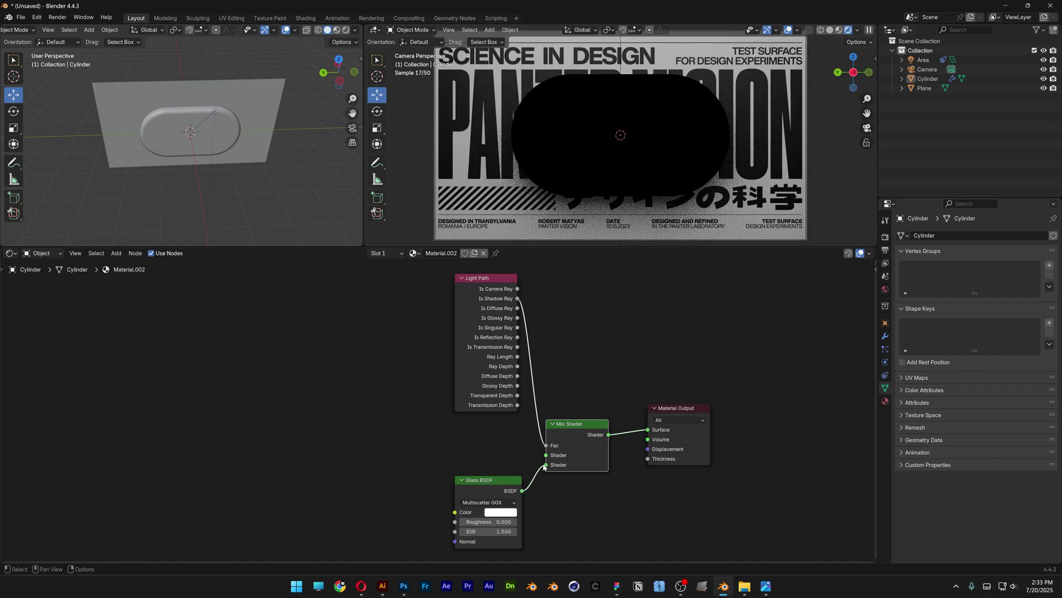
# Step: Add an Add Shader node to the slab's material and duplicate it, placing both in a row before the Mix Shader
pyautogui.moveTo(349, 425); pyautogui.dragTo(401, 423, button='middle')
pyautogui.hotkey('shift', 'a')
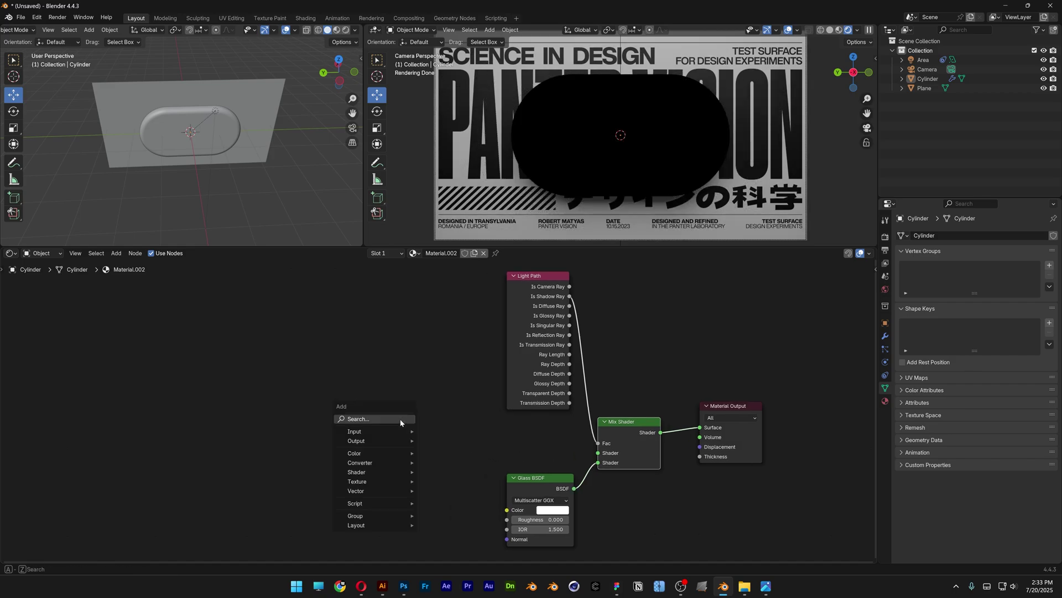
pyautogui.write('add shad')
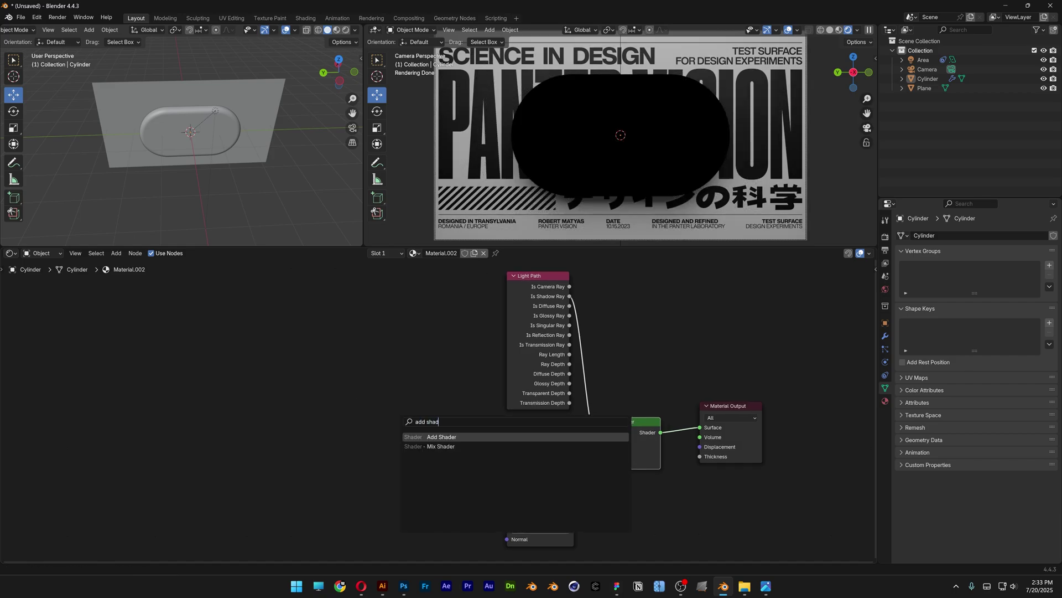
pyautogui.press('Return')
pyautogui.click(504, 424)
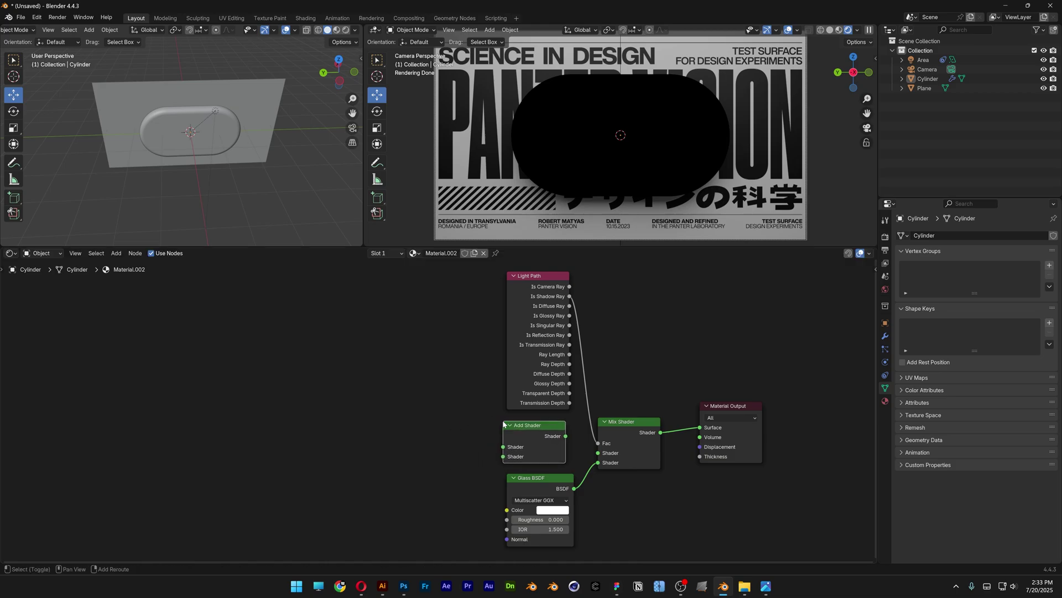
pyautogui.hotkey('shift', 'd')
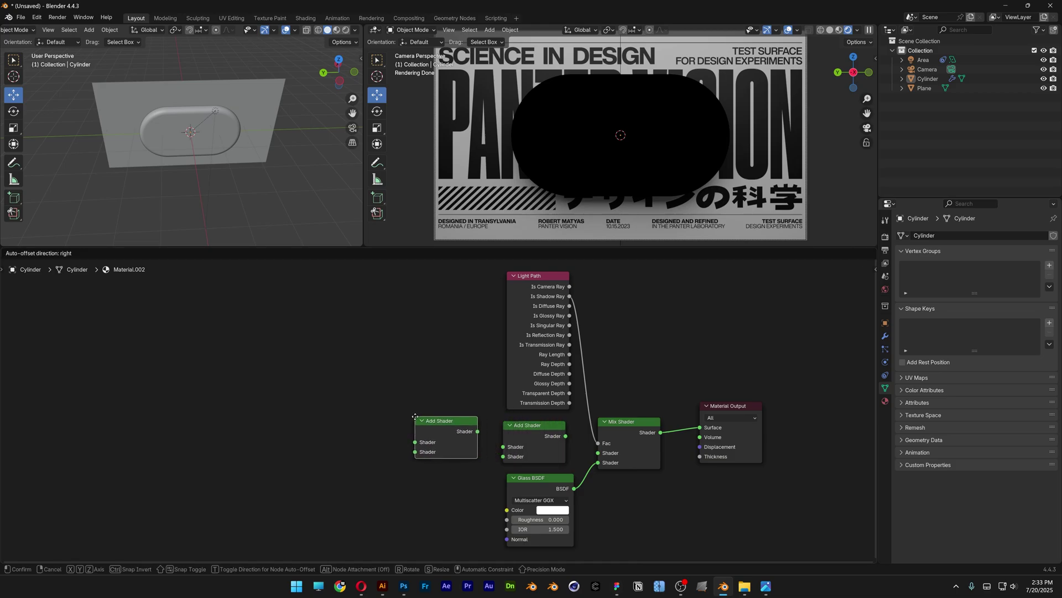
pyautogui.click(419, 425)
# Step: Add a Refraction BSDF node and duplicate it twice, stacking the three in a column before the Add Shader nodes
pyautogui.hotkey('shift', 'a')
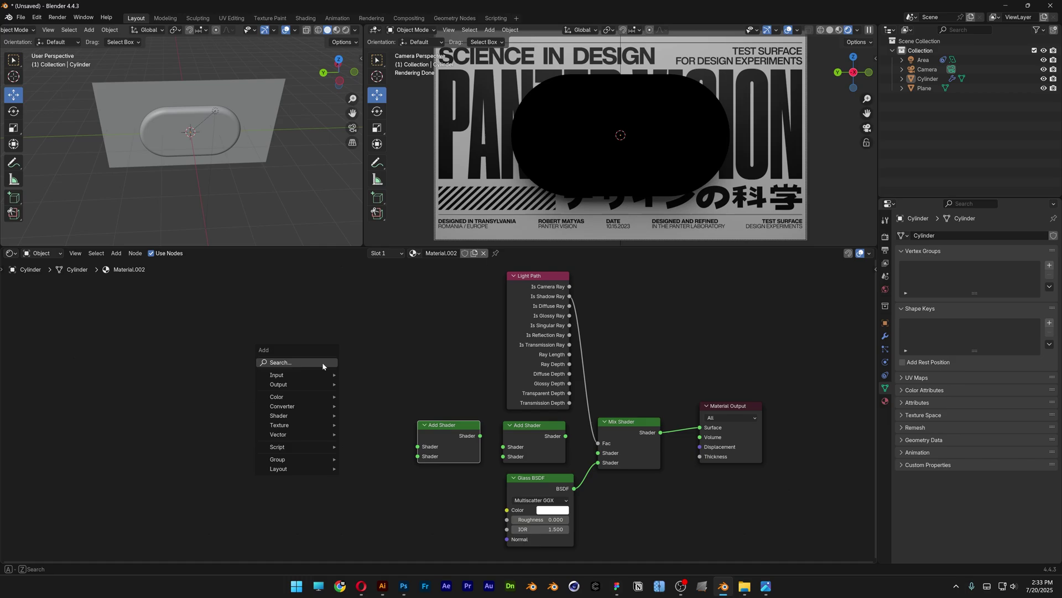
pyautogui.write('refra')
pyautogui.press('Return')
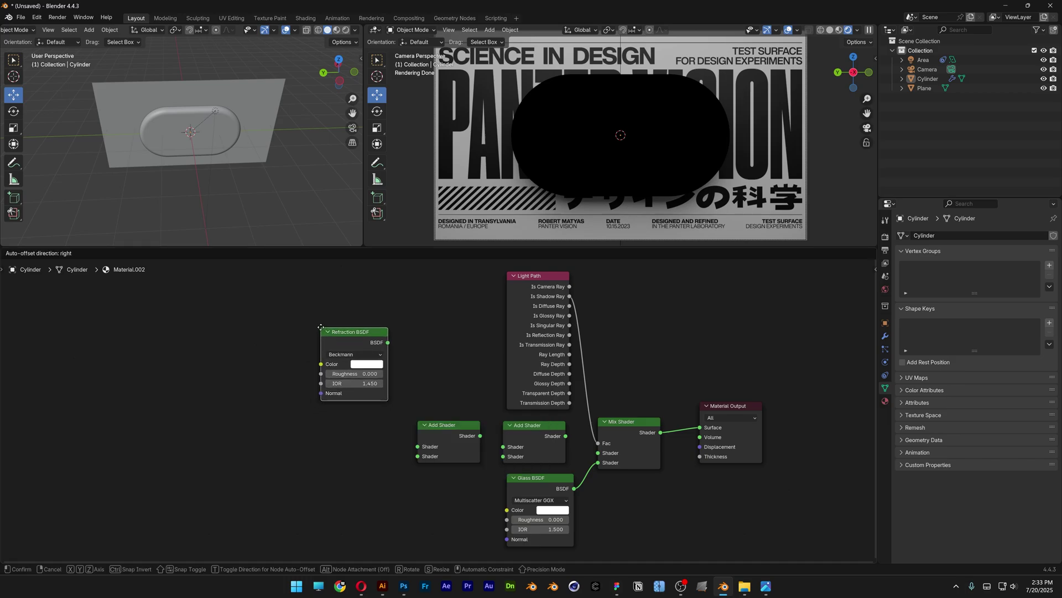
pyautogui.click(321, 328)
pyautogui.hotkey('shift', 'd')
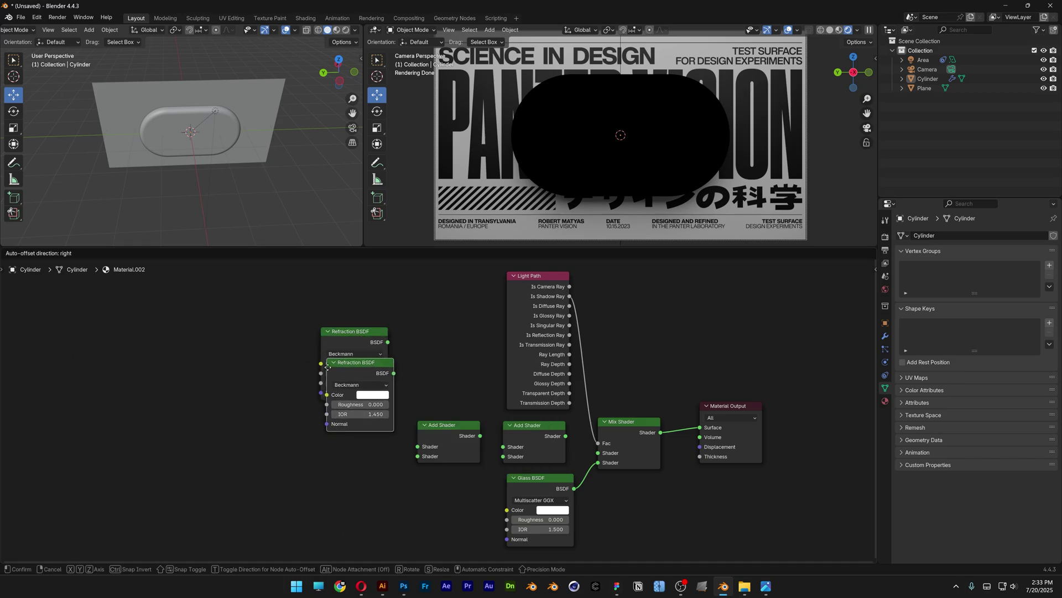
pyautogui.click(320, 411)
pyautogui.hotkey('shift', 'd')
pyautogui.click(319, 495)
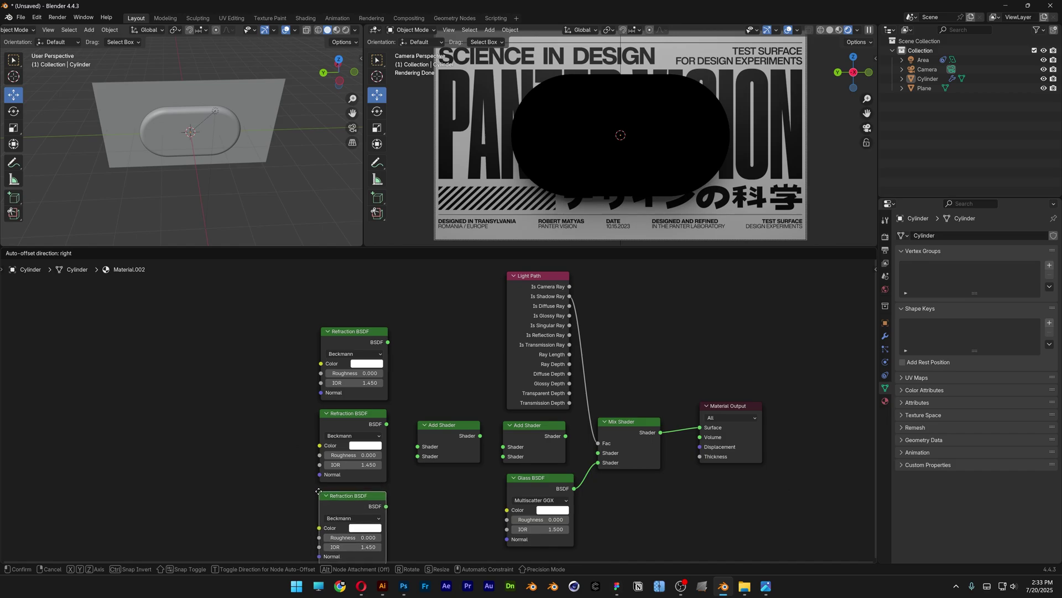
# Step: Color the three Refraction BSDF nodes pure red, green and blue from top to bottom using RGB values
pyautogui.scroll(1, 371, 332)
pyautogui.click(371, 323)
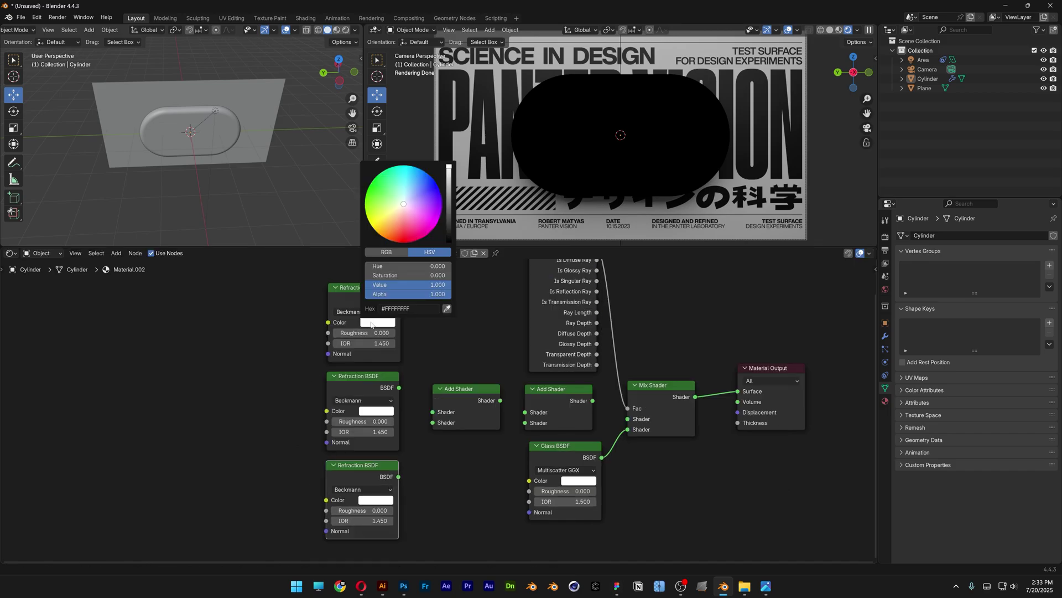
pyautogui.click(392, 253)
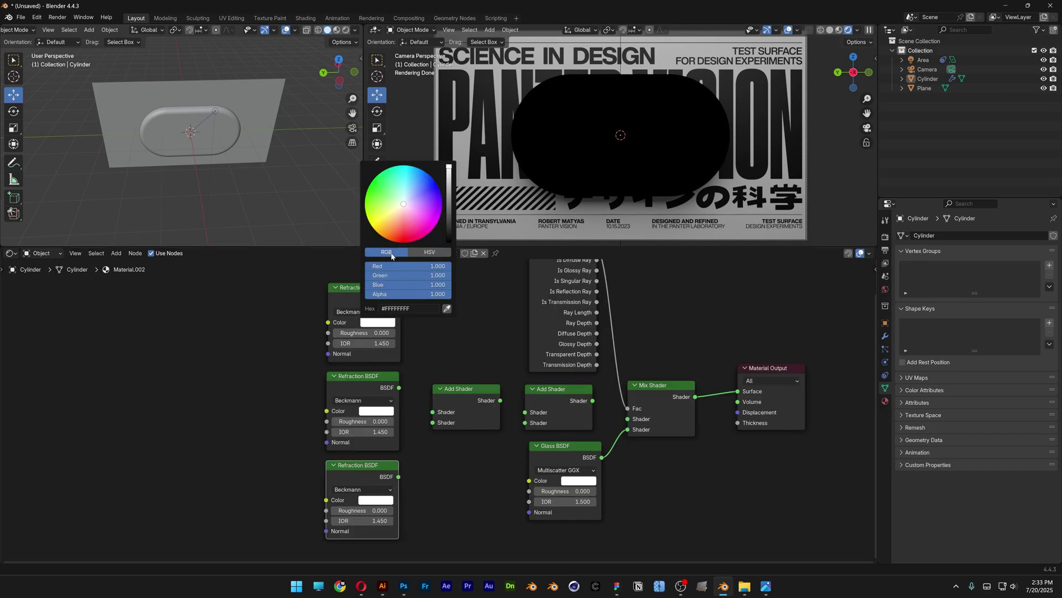
pyautogui.moveTo(388, 275); pyautogui.dragTo(365, 286)
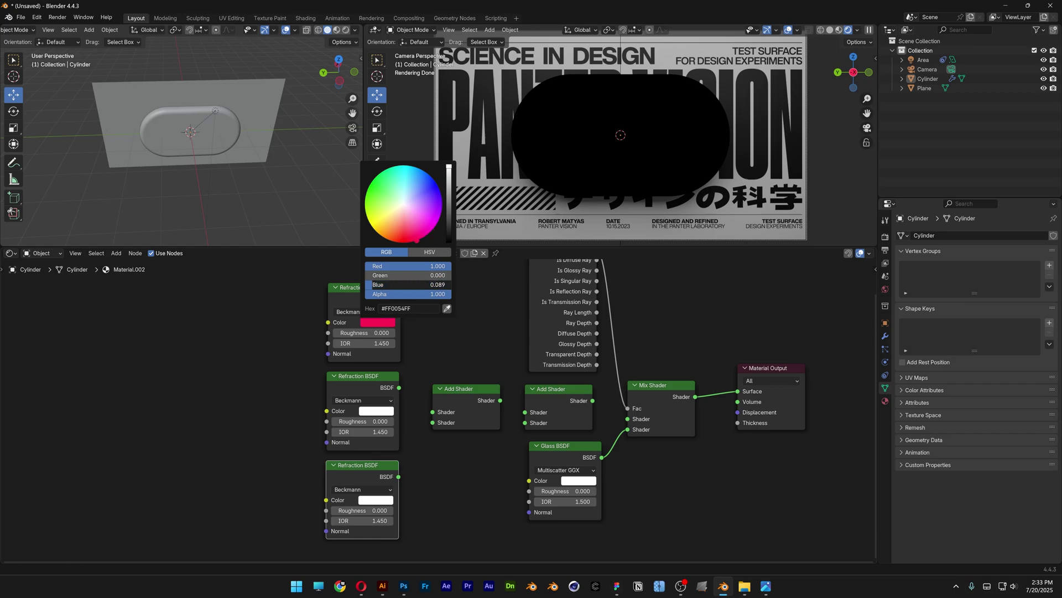
pyautogui.click(376, 411)
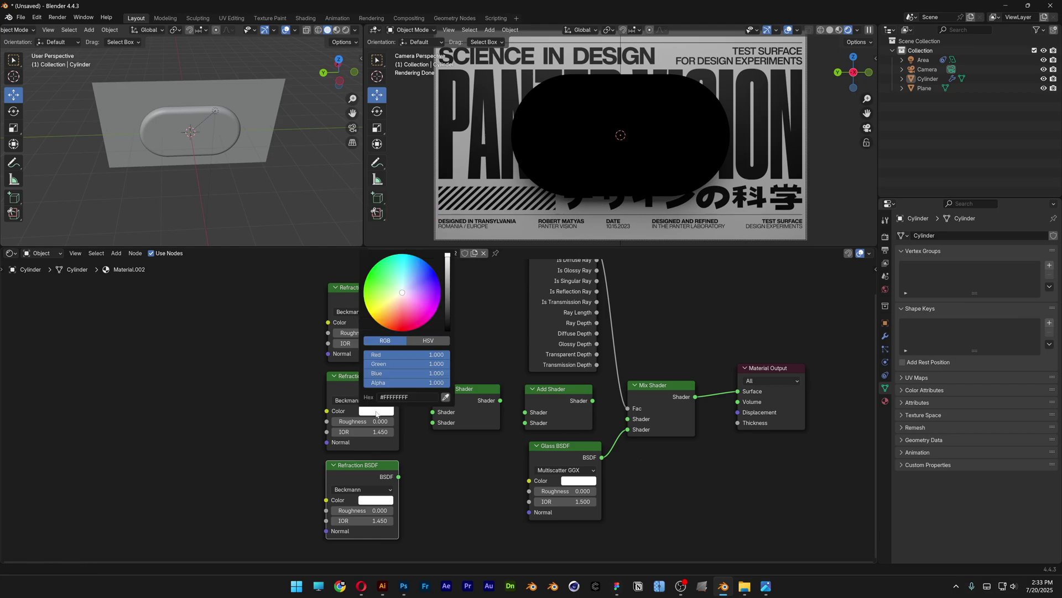
pyautogui.moveTo(392, 356); pyautogui.dragTo(366, 373)
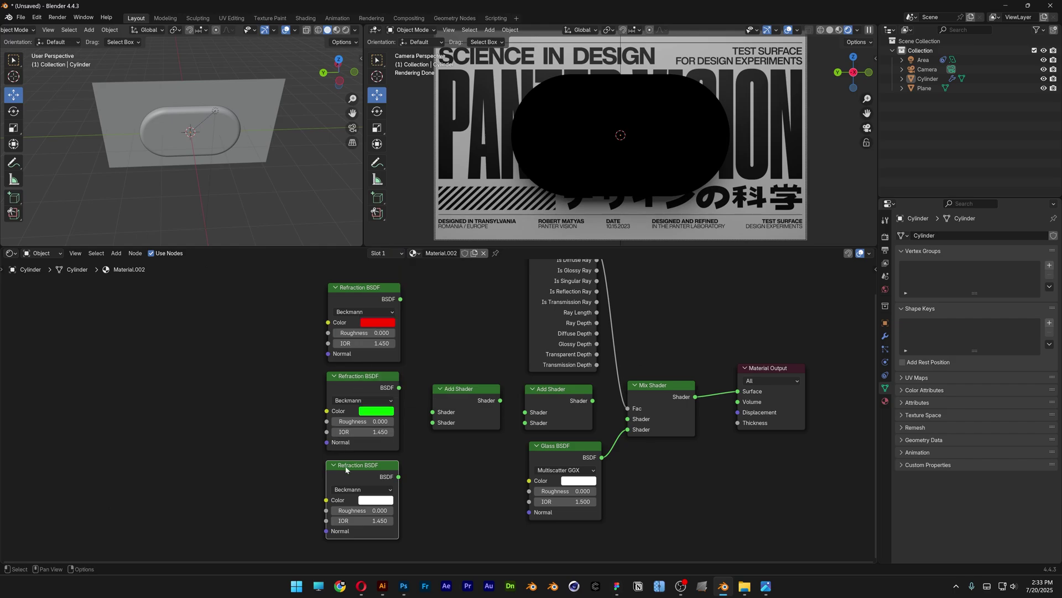
pyautogui.click(375, 499)
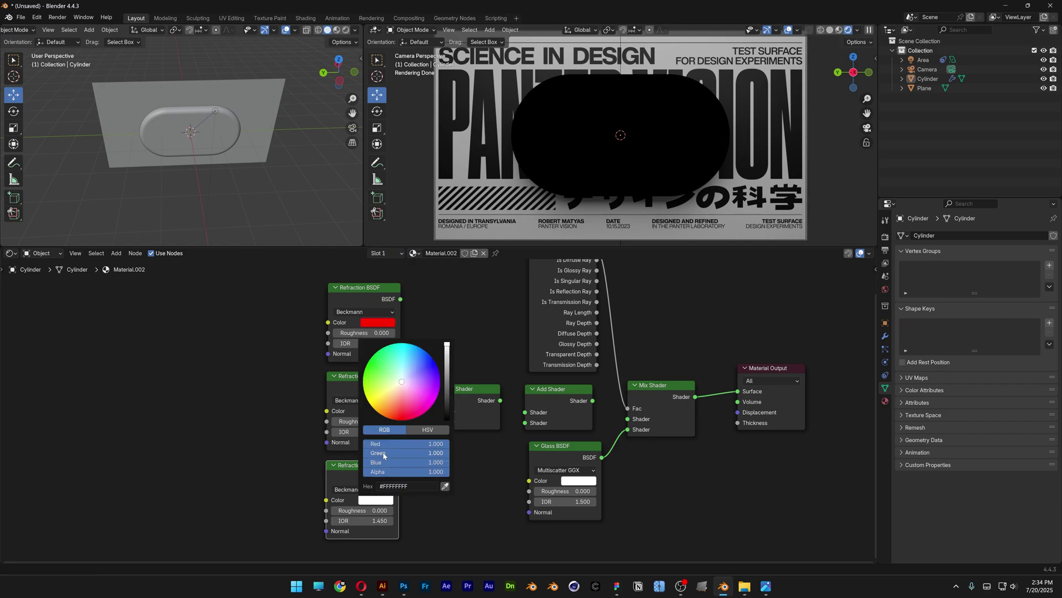
pyautogui.moveTo(384, 454); pyautogui.dragTo(364, 443)
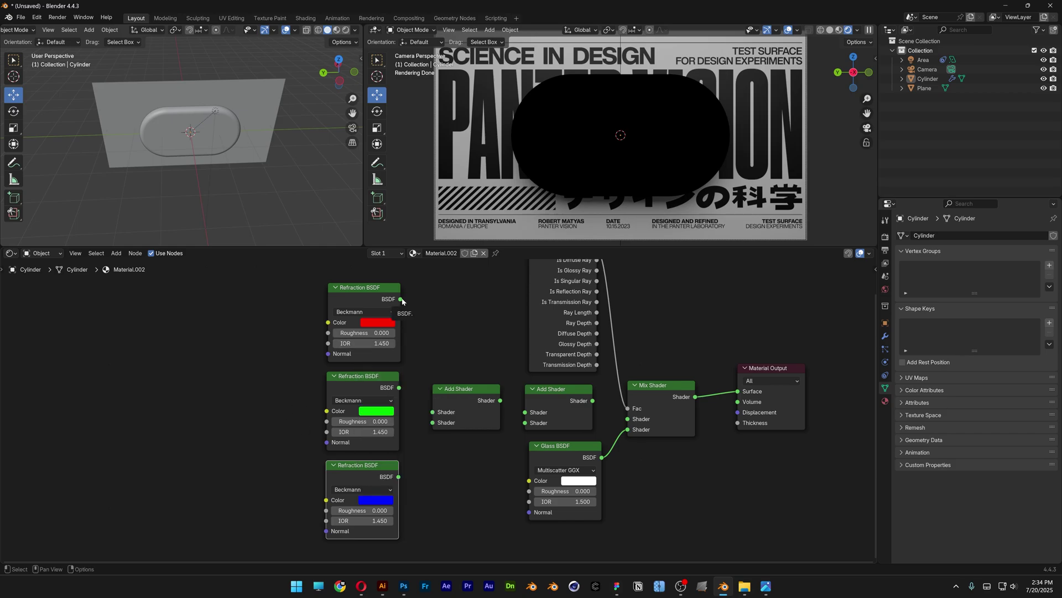
# Step: Combine the red and green refractions in the first Add Shader, add blue in the second, and feed that into the Mix Shader's first Shader input
pyautogui.moveTo(400, 298); pyautogui.dragTo(432, 424)
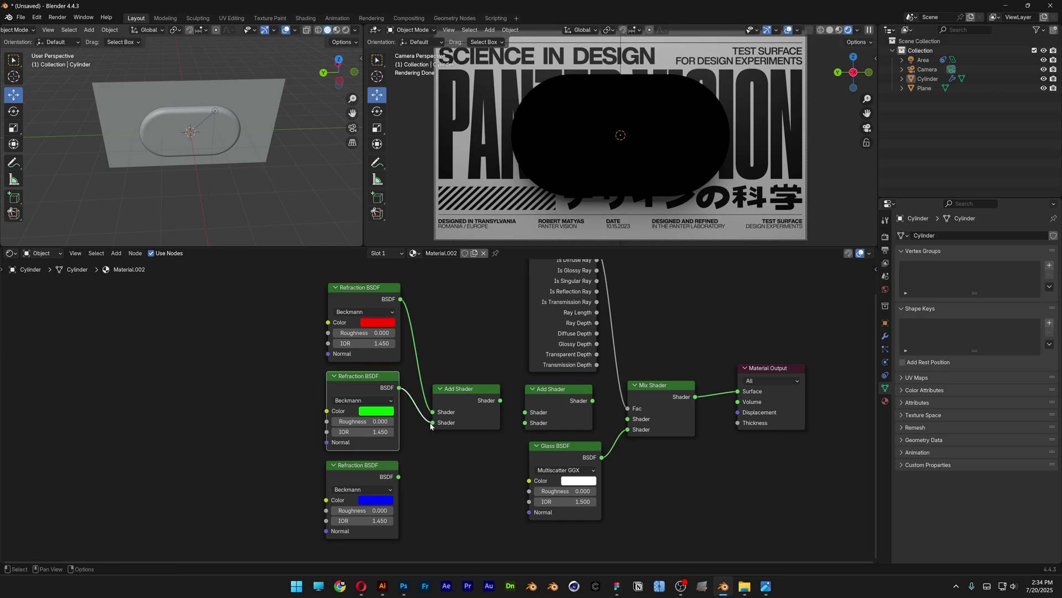
pyautogui.moveTo(501, 400); pyautogui.dragTo(522, 415)
pyautogui.moveTo(399, 477); pyautogui.dragTo(525, 425)
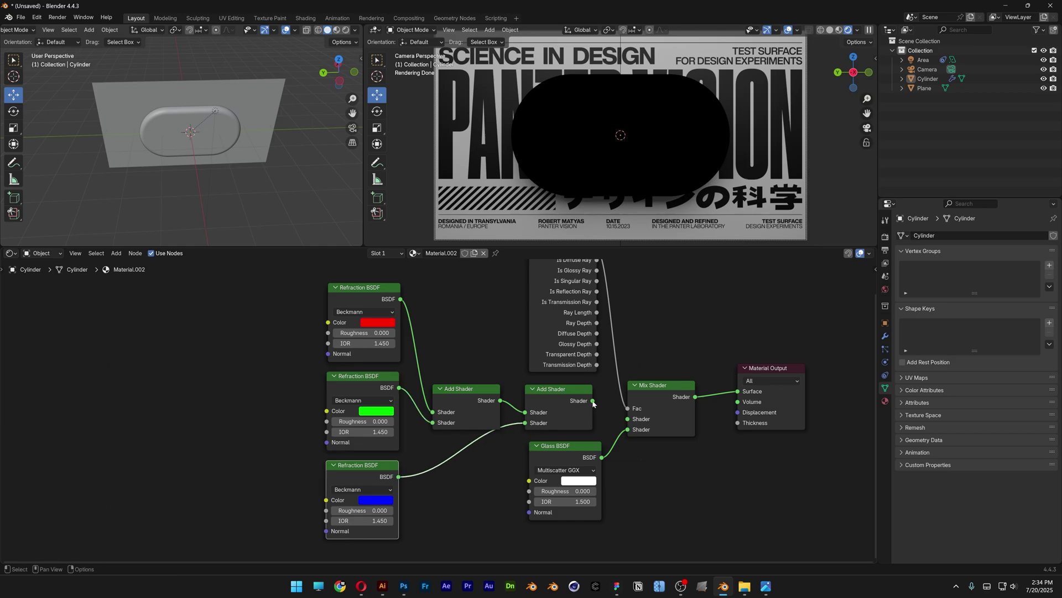
pyautogui.moveTo(594, 402); pyautogui.dragTo(627, 420)
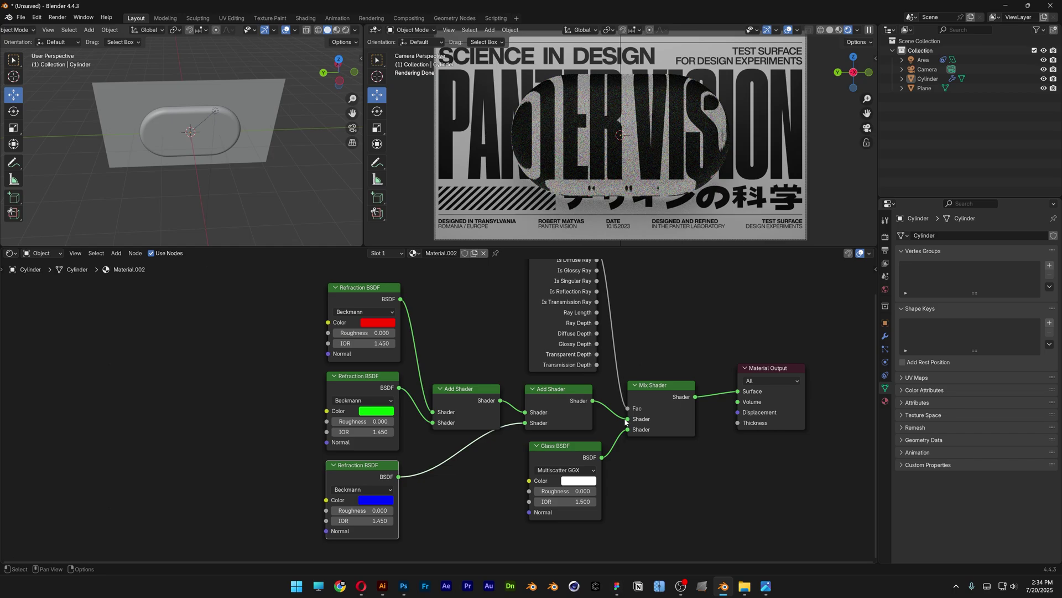
# Step: Set the refraction IOR to 1.4 for red and 1.5 for blue, keeping green at 1.45
pyautogui.click(362, 288)
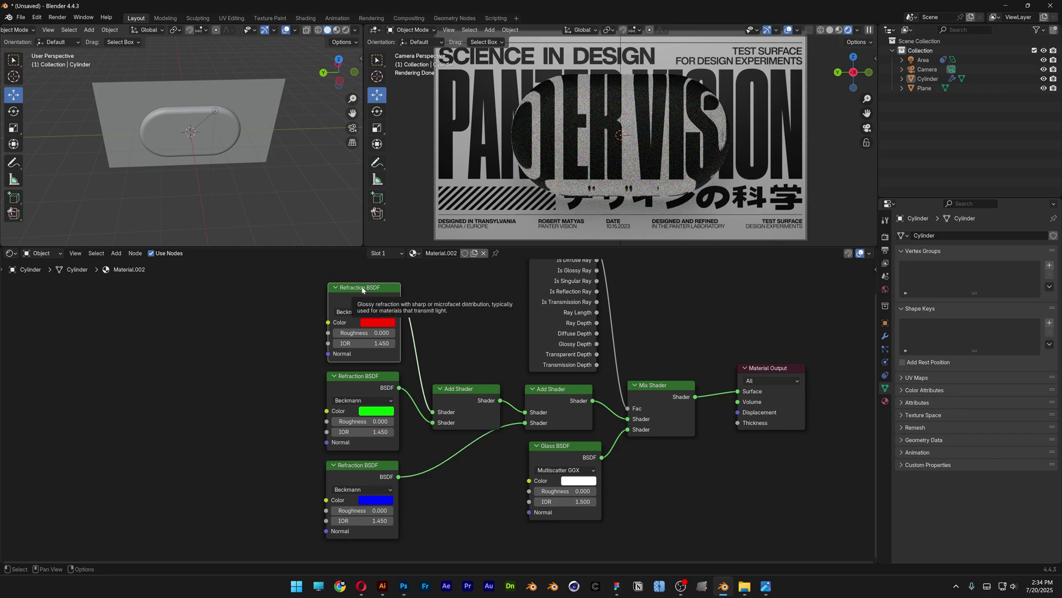
pyautogui.click(365, 343)
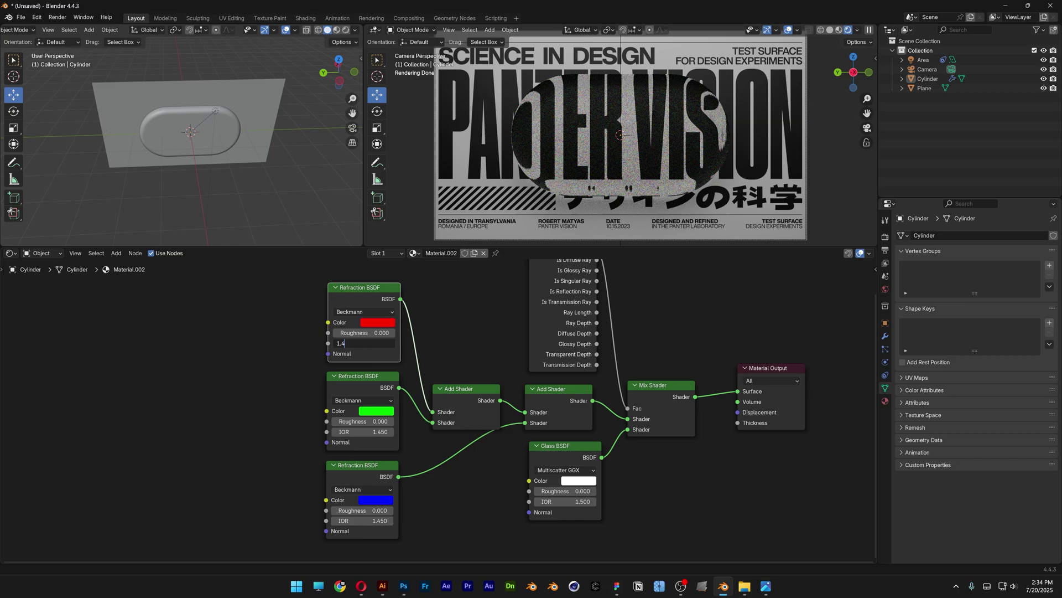
pyautogui.write('1.4')
pyautogui.press('Return')
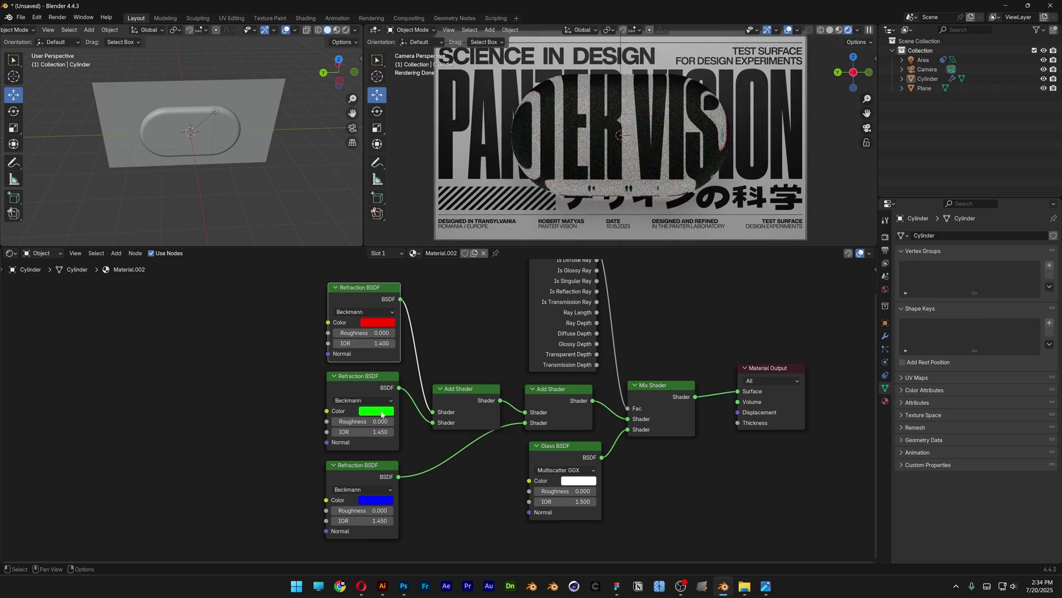
pyautogui.click(375, 432)
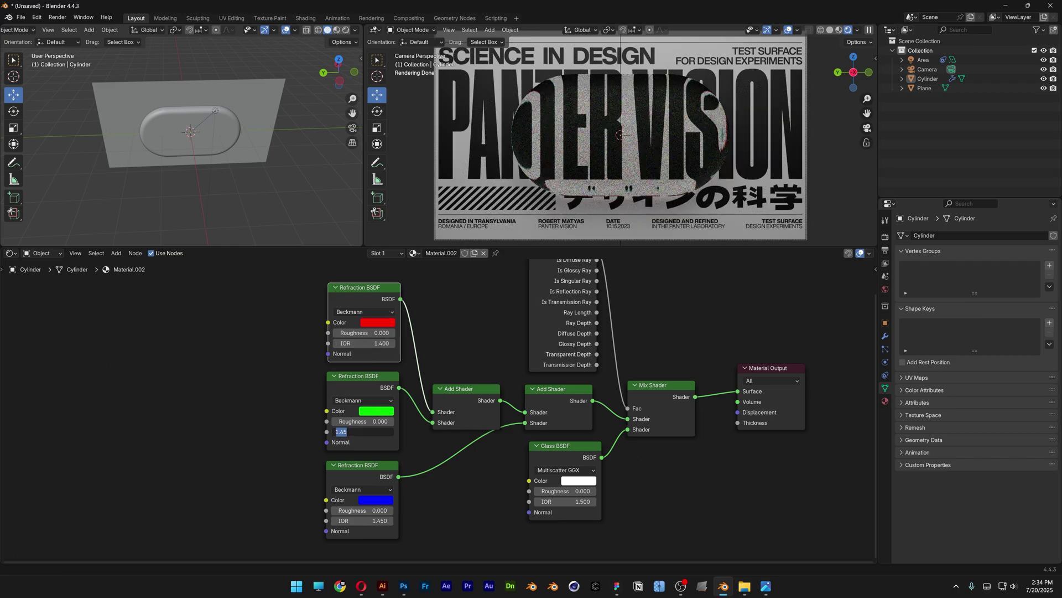
pyautogui.press('Return')
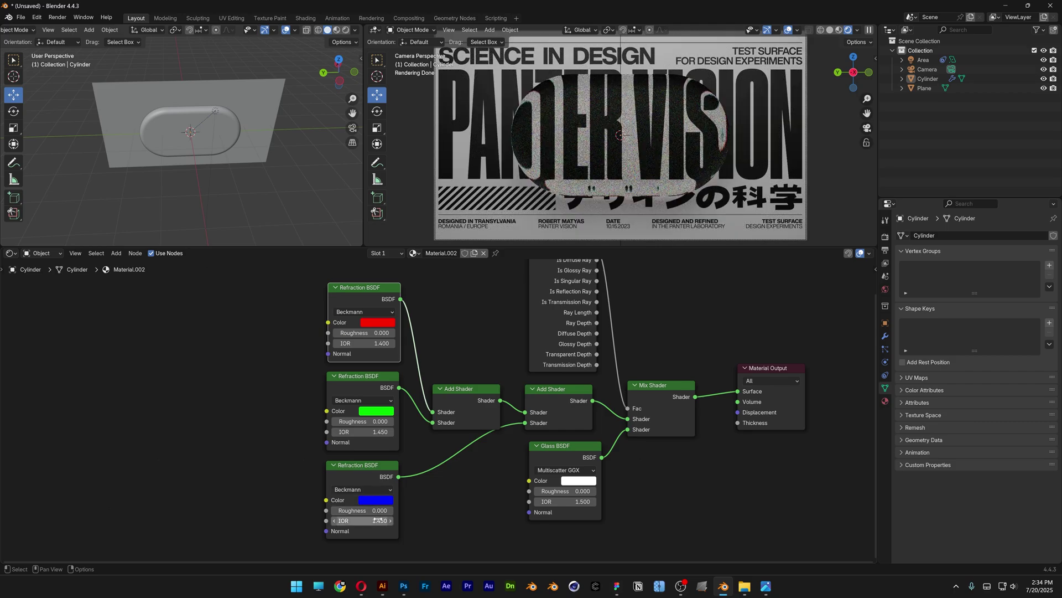
pyautogui.click(363, 520)
pyautogui.write('1.5')
pyautogui.press('Return')
# Step: Set the roughness of all three Refraction BSDF nodes to 0.1
pyautogui.moveTo(436, 445); pyautogui.dragTo(445, 459, button='middle')
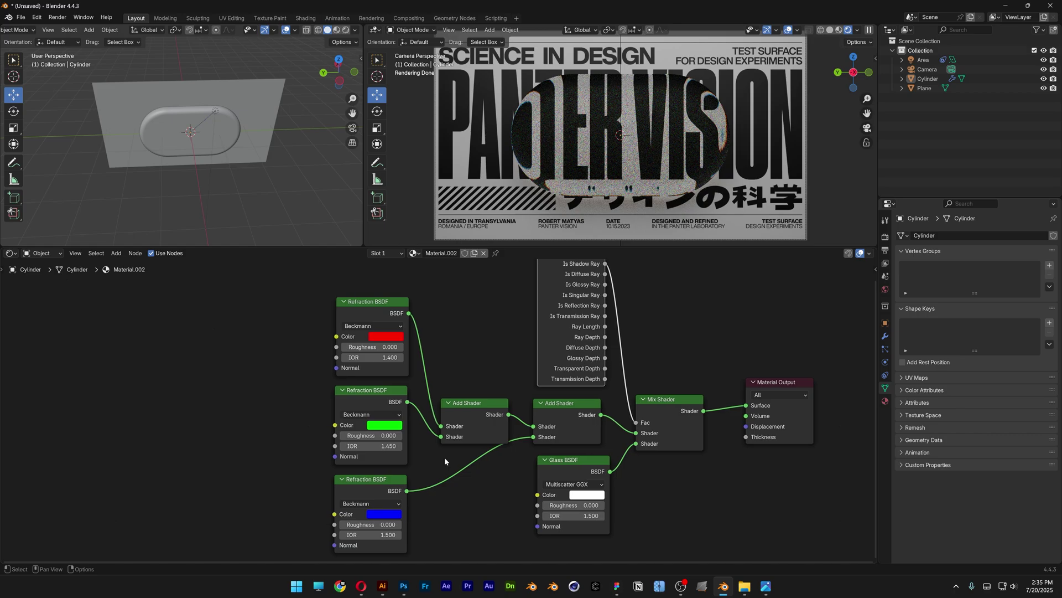
pyautogui.click(371, 347)
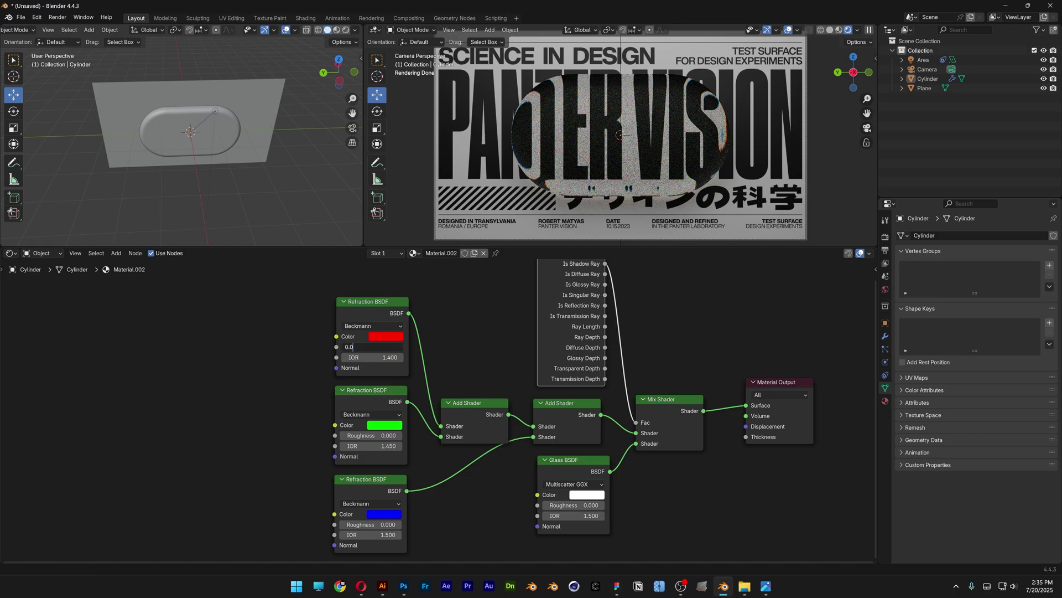
pyautogui.press('Return')
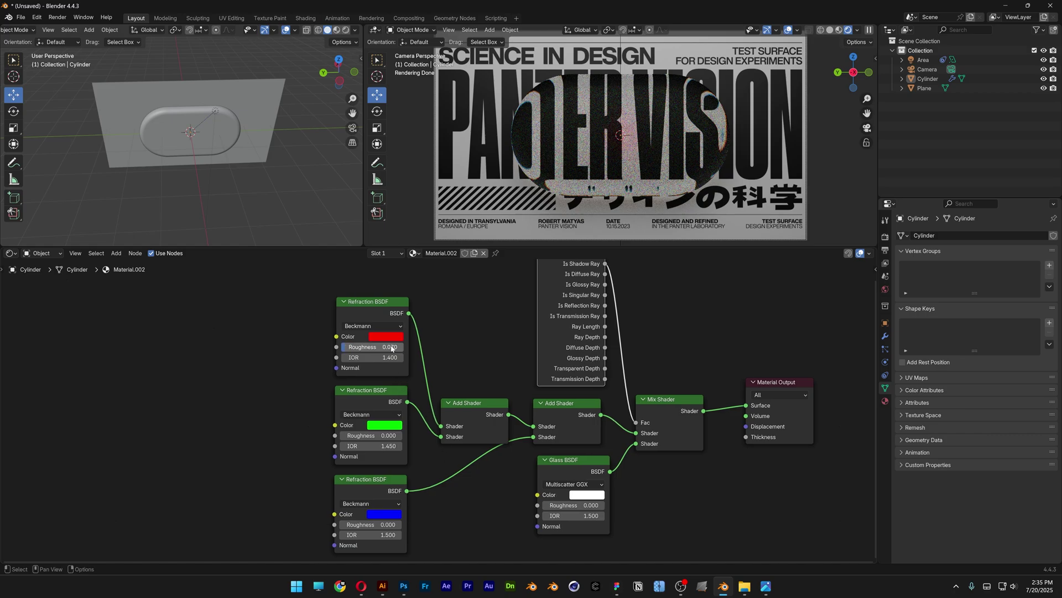
pyautogui.click(375, 435)
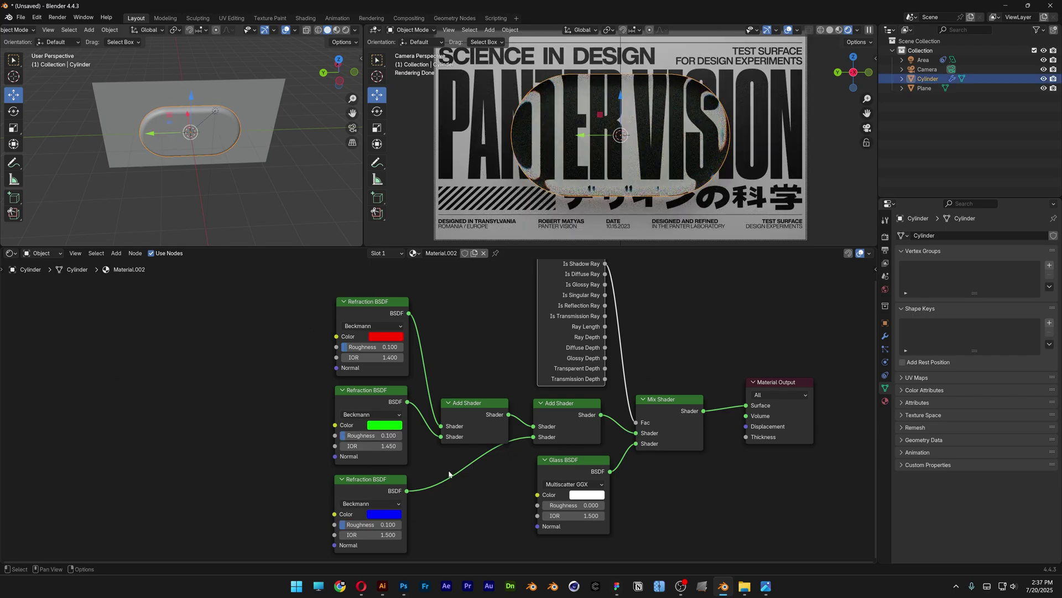
# Step: Widen the color dispersion by setting the red refraction's IOR to 1.3 and the blue refraction's IOR to 1.6
pyautogui.click(371, 357)
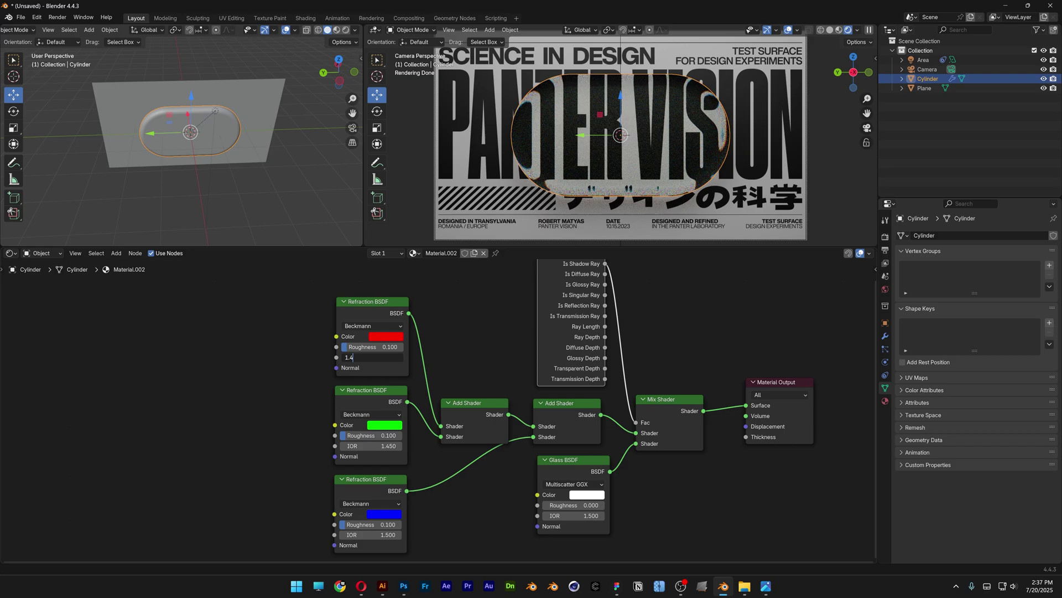
pyautogui.press('Return')
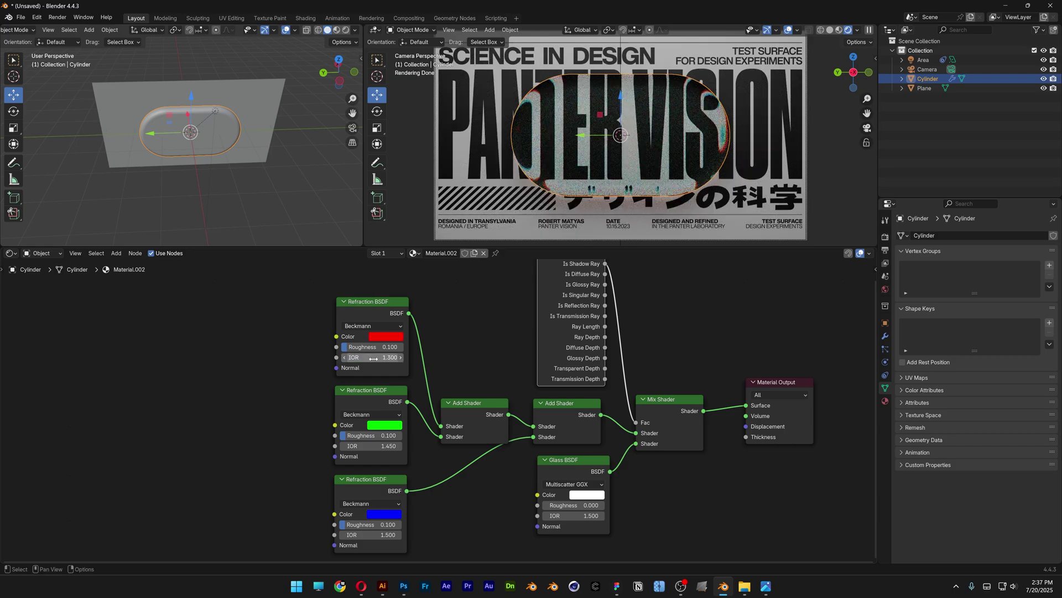
pyautogui.click(372, 535)
pyautogui.write('1.4')
pyautogui.press('Return')
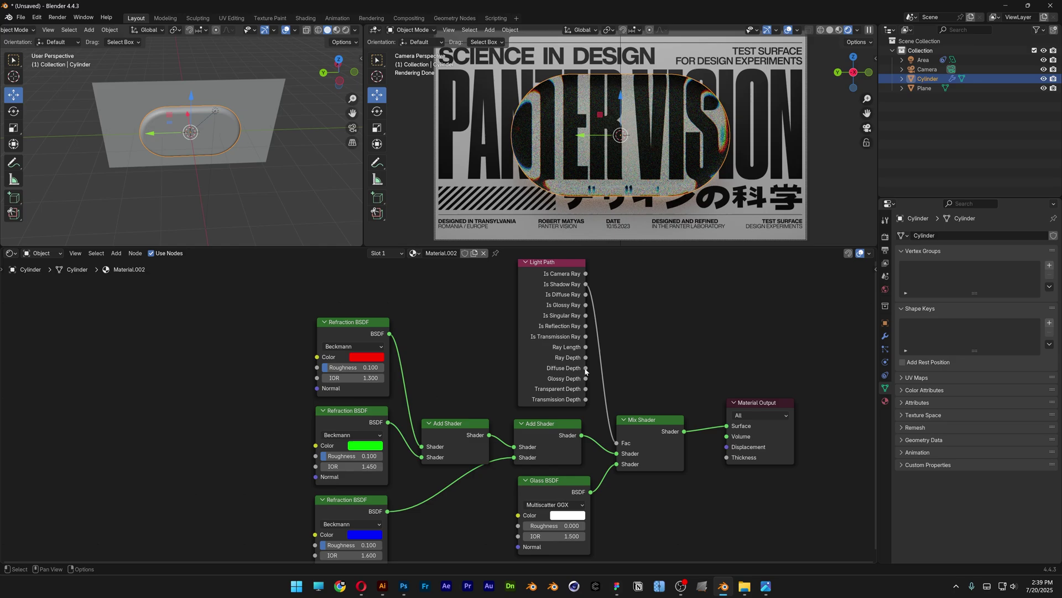
# Step: Try the Light Path's Diffuse Depth, Ray Depth and Glossy Depth outputs in turn as the Mix Shader's Fac
pyautogui.moveTo(585, 368); pyautogui.dragTo(618, 443)
pyautogui.moveTo(585, 358); pyautogui.dragTo(617, 442)
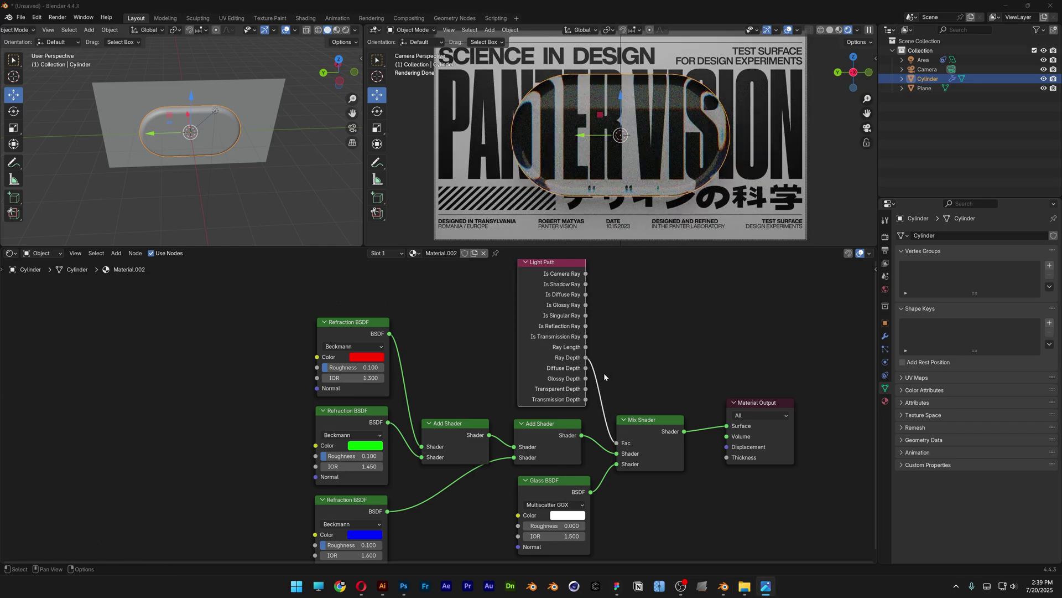
pyautogui.moveTo(586, 379); pyautogui.dragTo(618, 443)
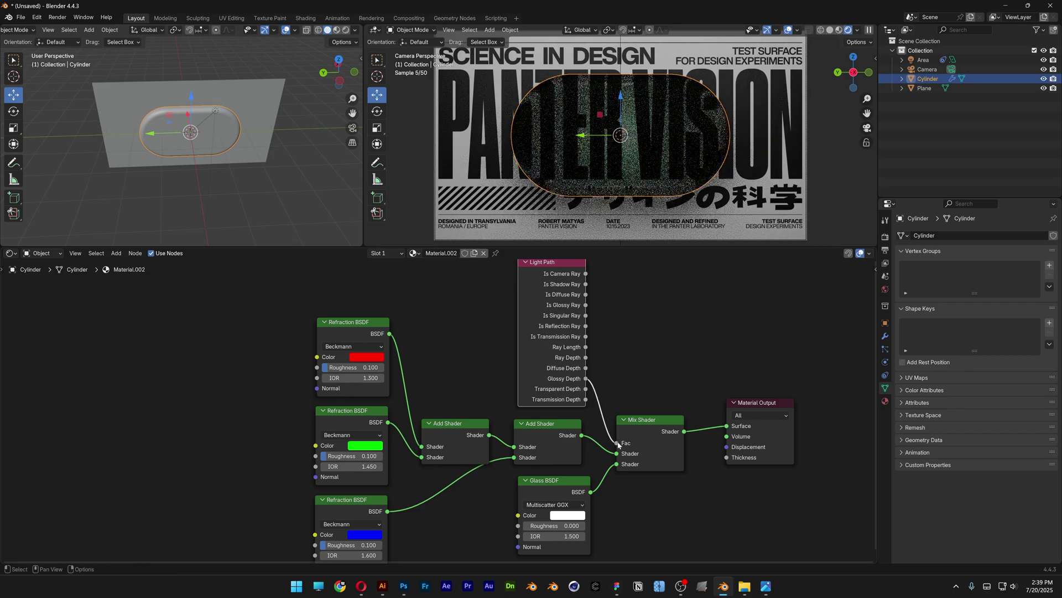
# Step: Select the area light above the slab and set its power to 1000 W
pyautogui.moveTo(260, 154); pyautogui.dragTo(226, 100, button='middle')
pyautogui.click(227, 101)
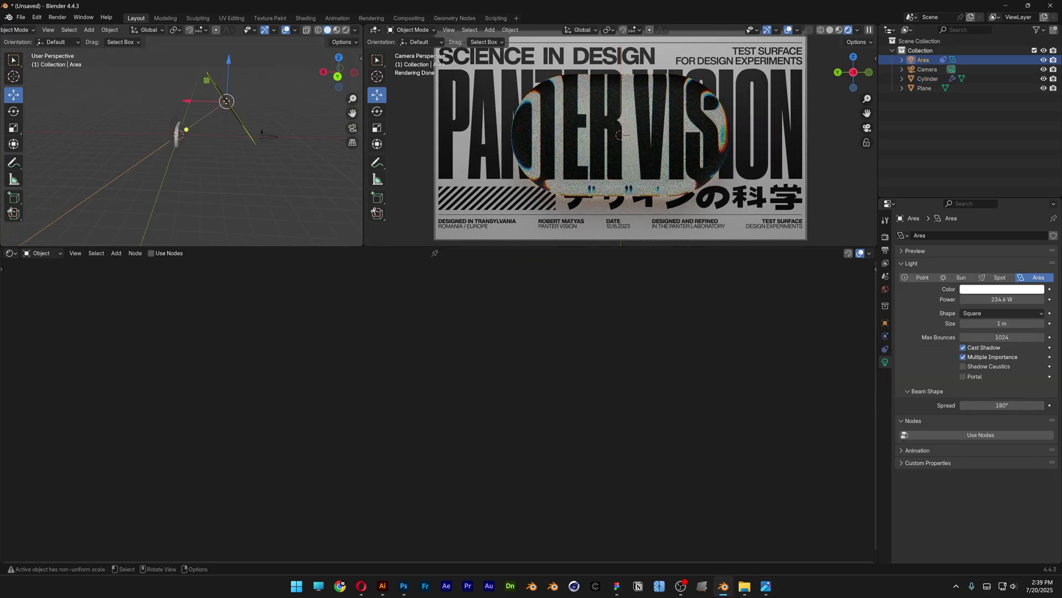
pyautogui.click(1002, 298)
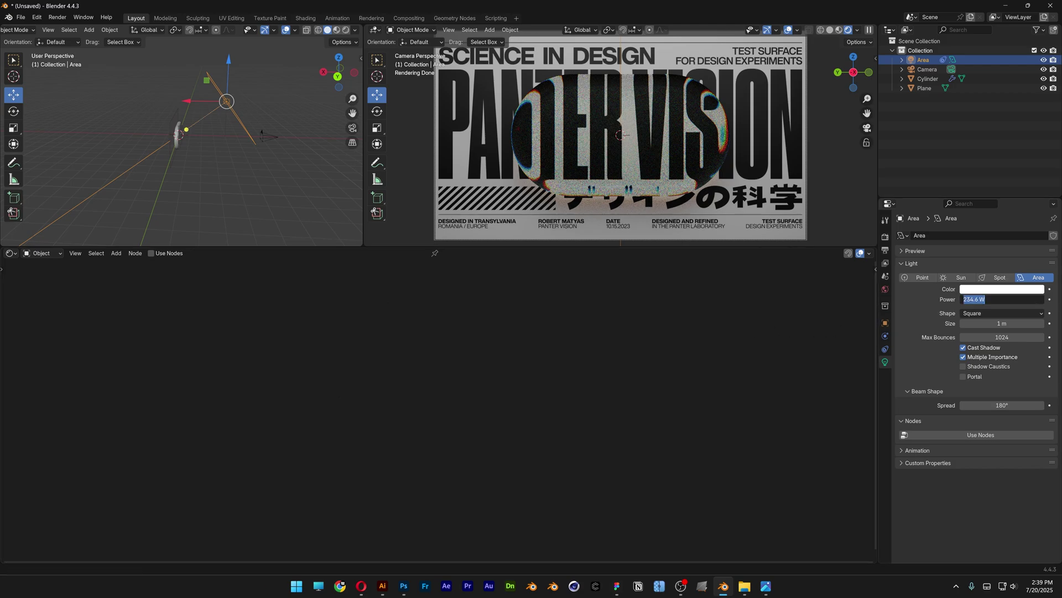
pyautogui.write('1000')
pyautogui.press('Return')
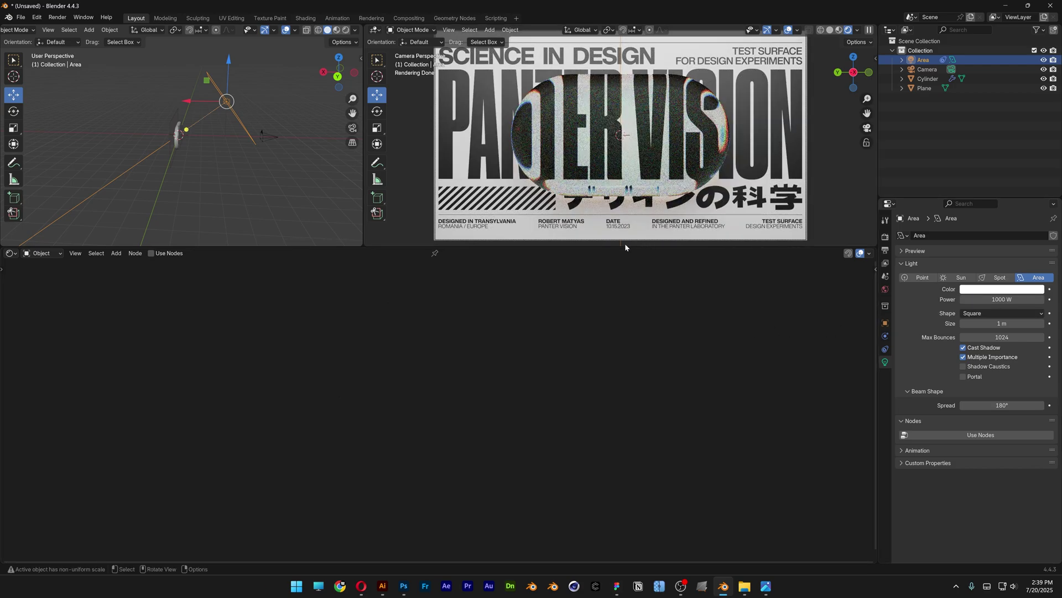
# Step: Move the area light farther from the slab and higher, and scale it down to about 0.79
pyautogui.moveTo(185, 102); pyautogui.dragTo(176, 101)
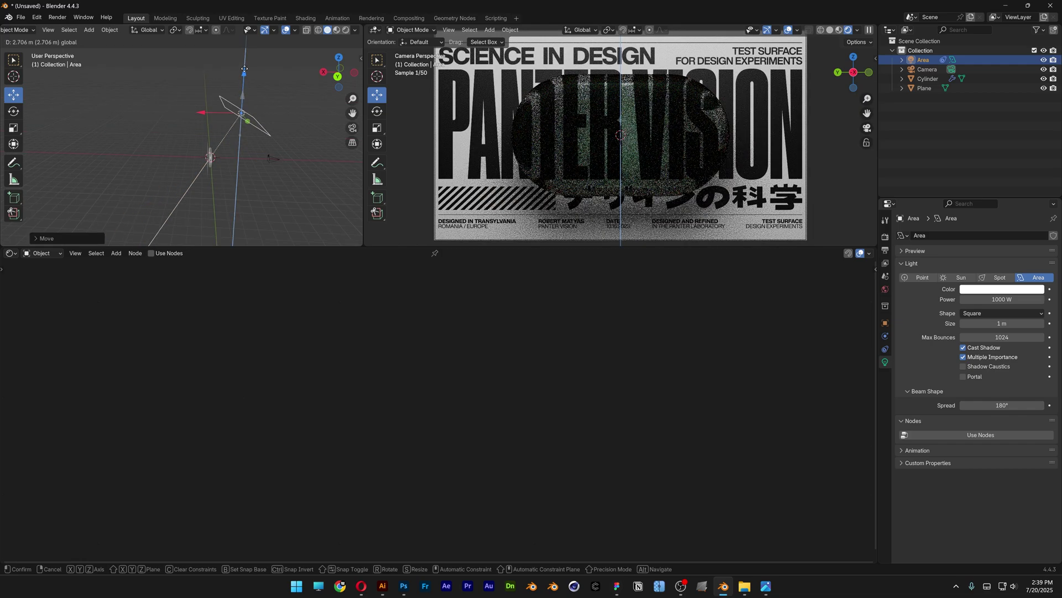
pyautogui.moveTo(245, 79); pyautogui.dragTo(245, 64)
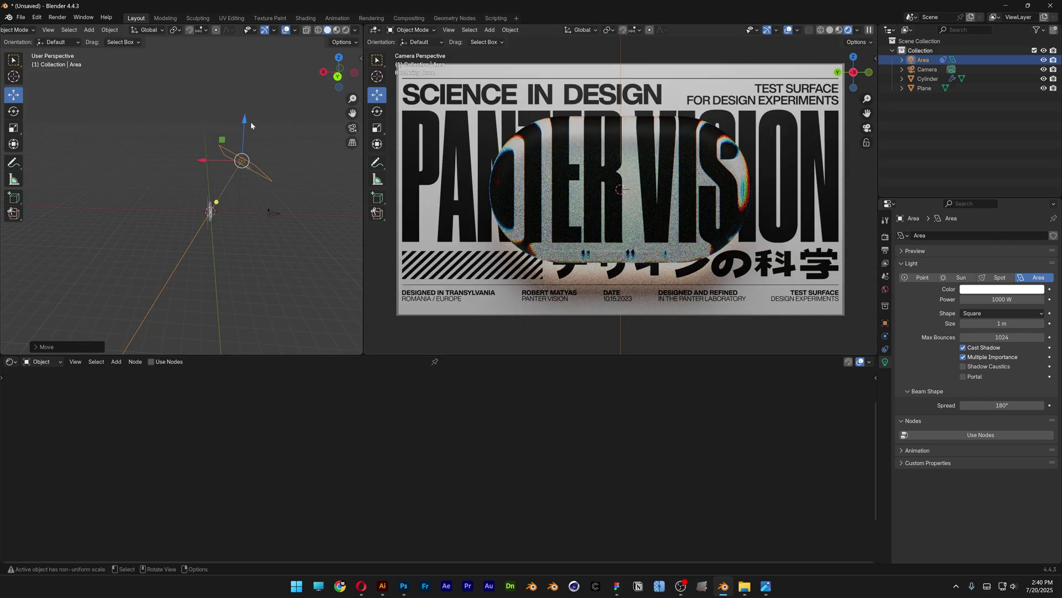
pyautogui.moveTo(251, 126); pyautogui.dragTo(301, 224, button='middle')
pyautogui.press('s')
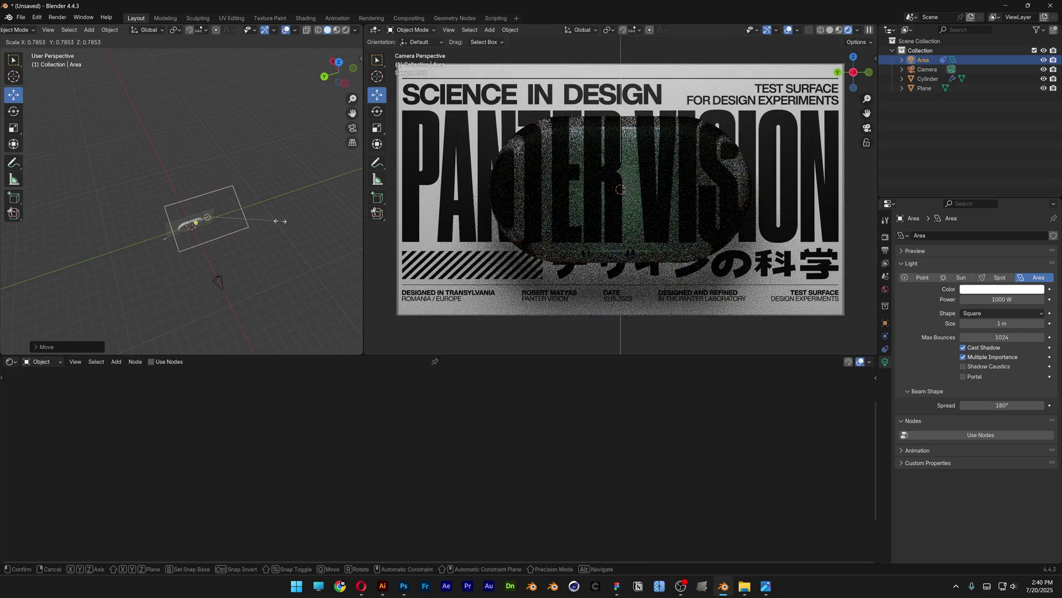
pyautogui.click(280, 220)
pyautogui.moveTo(279, 221)
pyautogui.mouseDown(button='middle')
pyautogui.moveTo(290, 208)
pyautogui.moveTo(285, 241)
pyautogui.mouseUp(button='middle')
# Step: Add a second area light and raise it to about 2.85 m above the slab
pyautogui.hotkey('shift', 'a')
pyautogui.moveTo(275, 241)
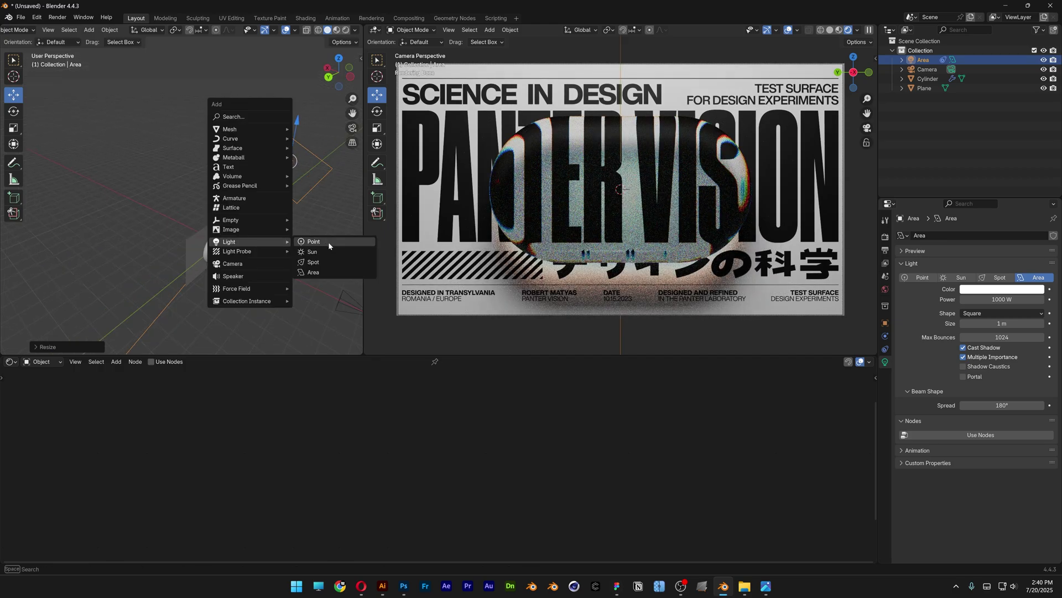
pyautogui.click(327, 272)
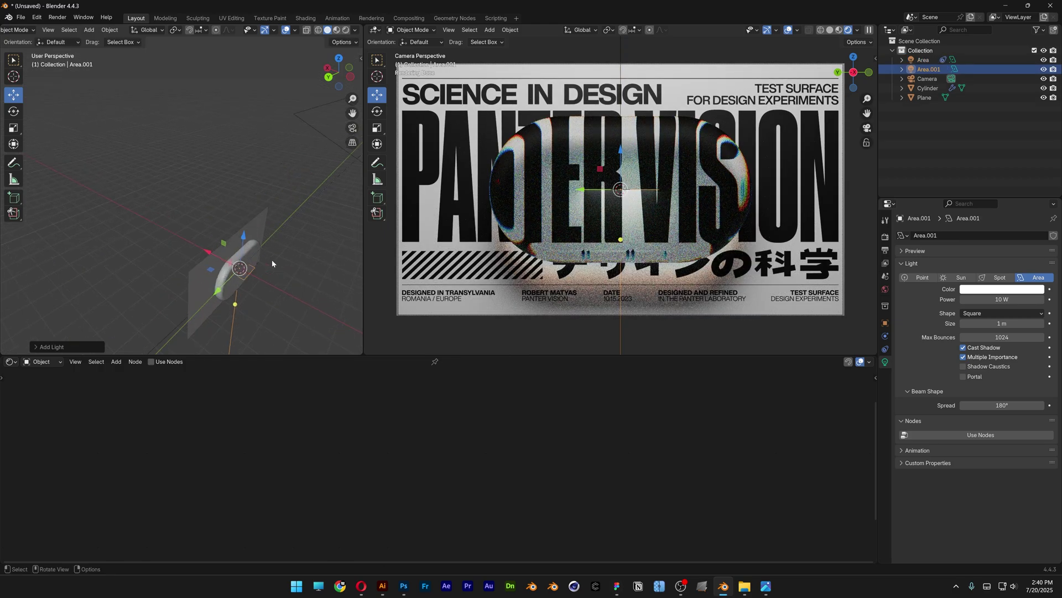
pyautogui.scroll(-2, 273, 264)
pyautogui.moveTo(224, 212); pyautogui.dragTo(225, 169)
pyautogui.scroll(4, 224, 169)
pyautogui.keyDown('shift'); pyautogui.moveTo(224, 168); pyautogui.dragTo(204, 104, button='middle'); pyautogui.keyUp('shift')
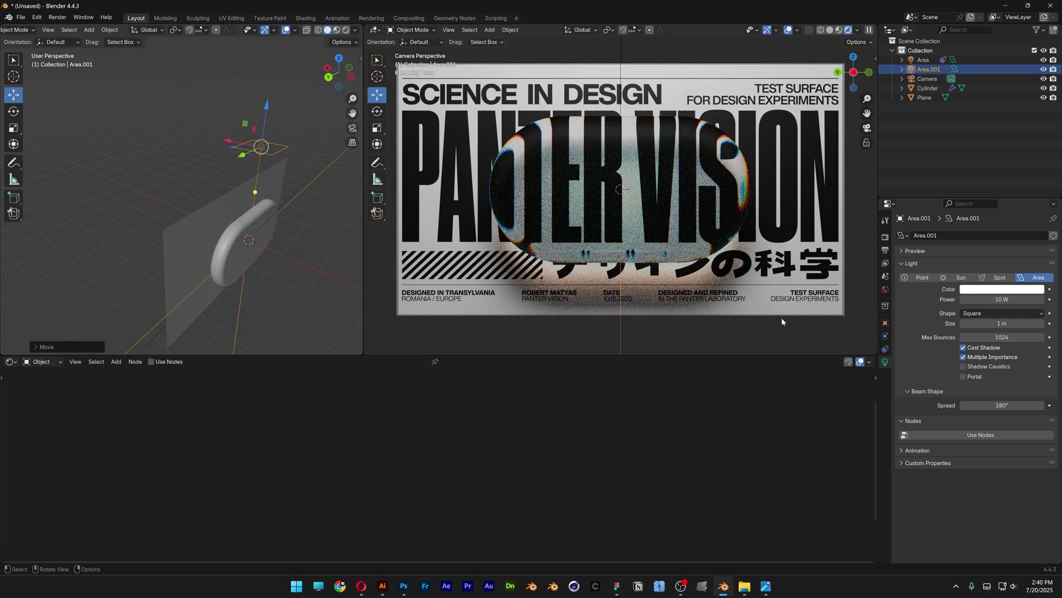
# Step: Add a Track To constraint to the second area light, targeting the capsule slab
pyautogui.click(886, 348)
pyautogui.click(946, 237)
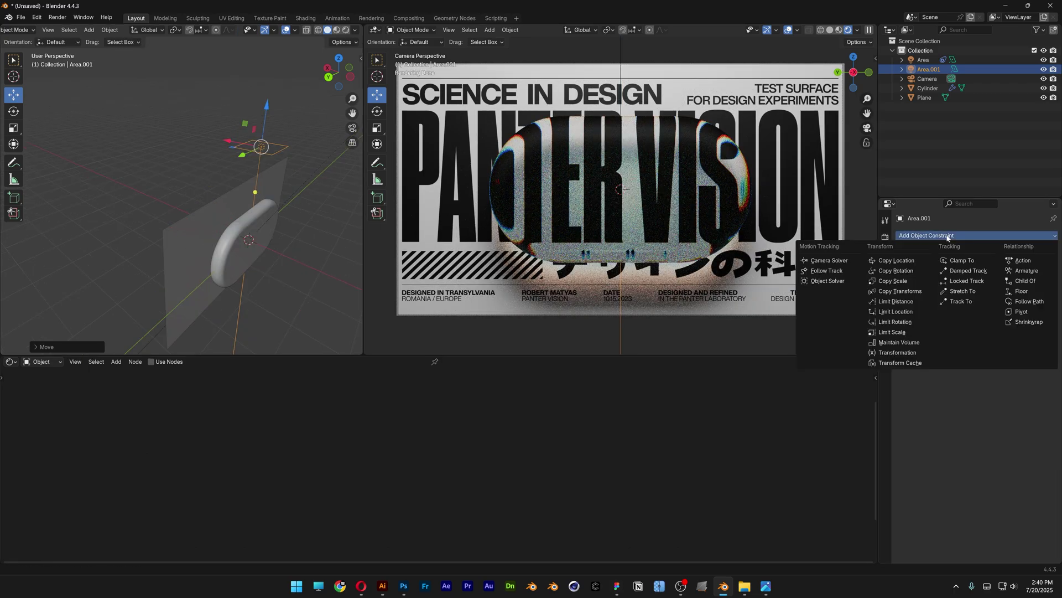
pyautogui.click(961, 301)
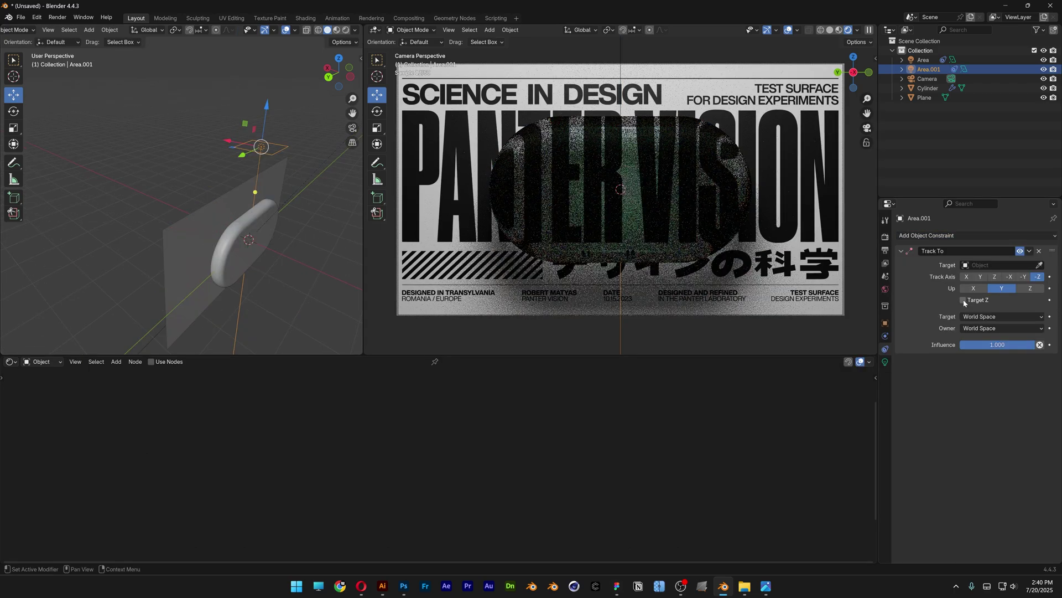
pyautogui.click(1039, 266)
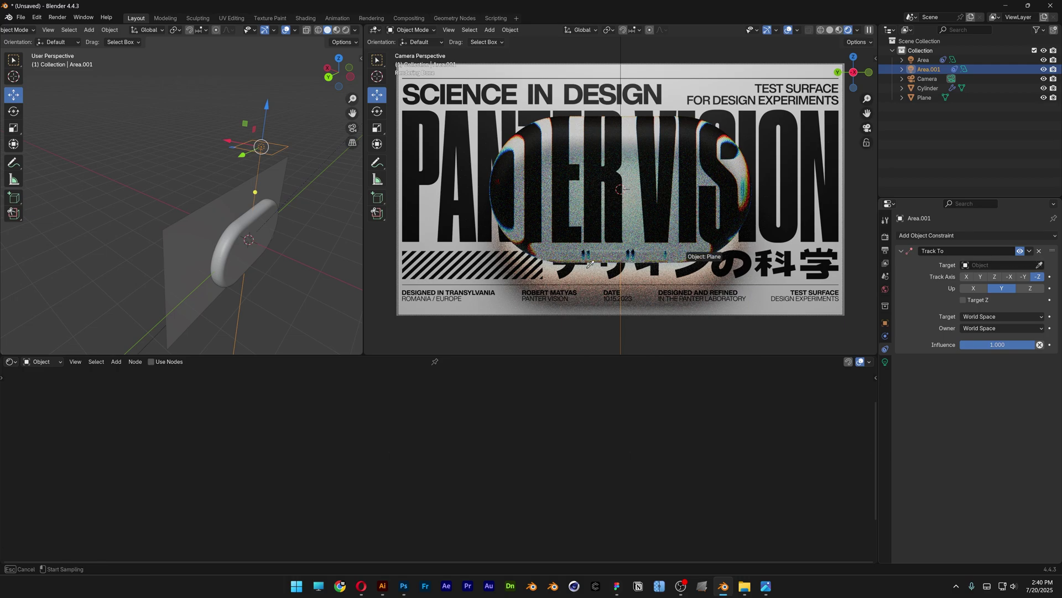
pyautogui.click(249, 220)
# Step: Stretch the second area light along its Y scale into a long strip and set its power to 1000 W
pyautogui.click(885, 322)
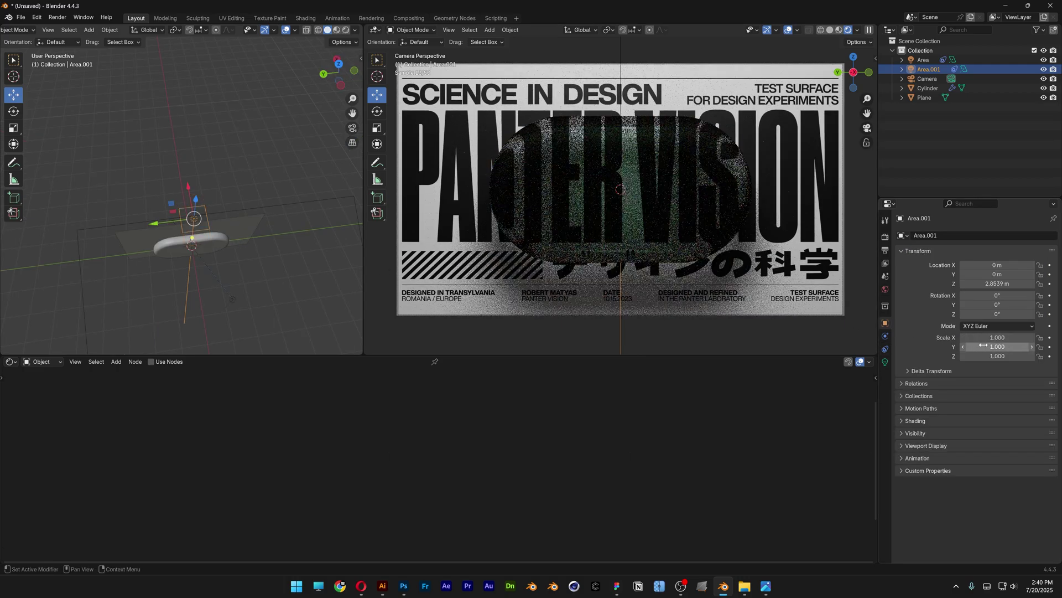
pyautogui.moveTo(984, 345); pyautogui.dragTo(1030, 345)
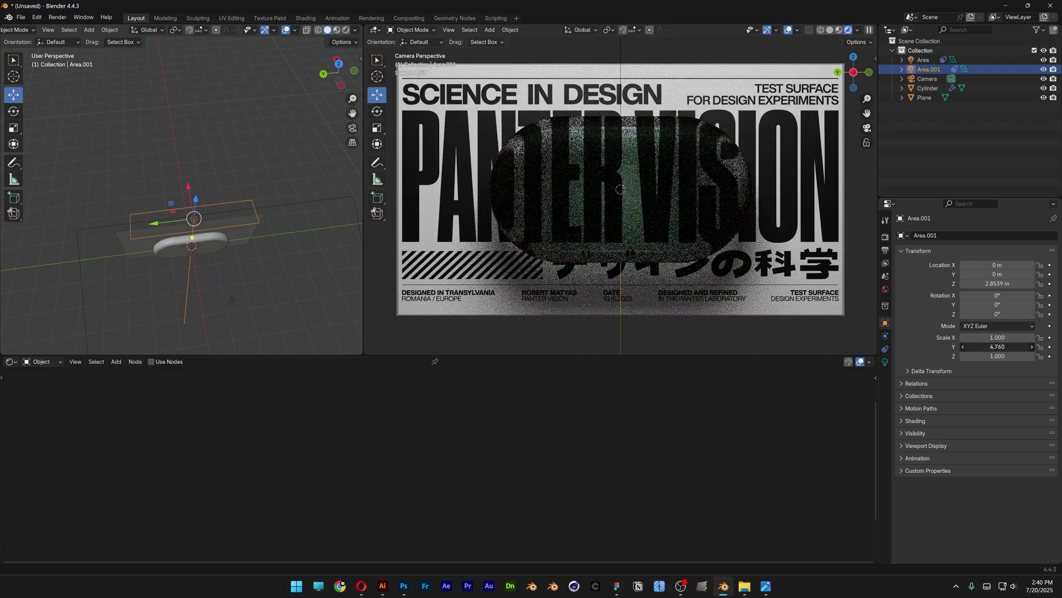
pyautogui.click(886, 362)
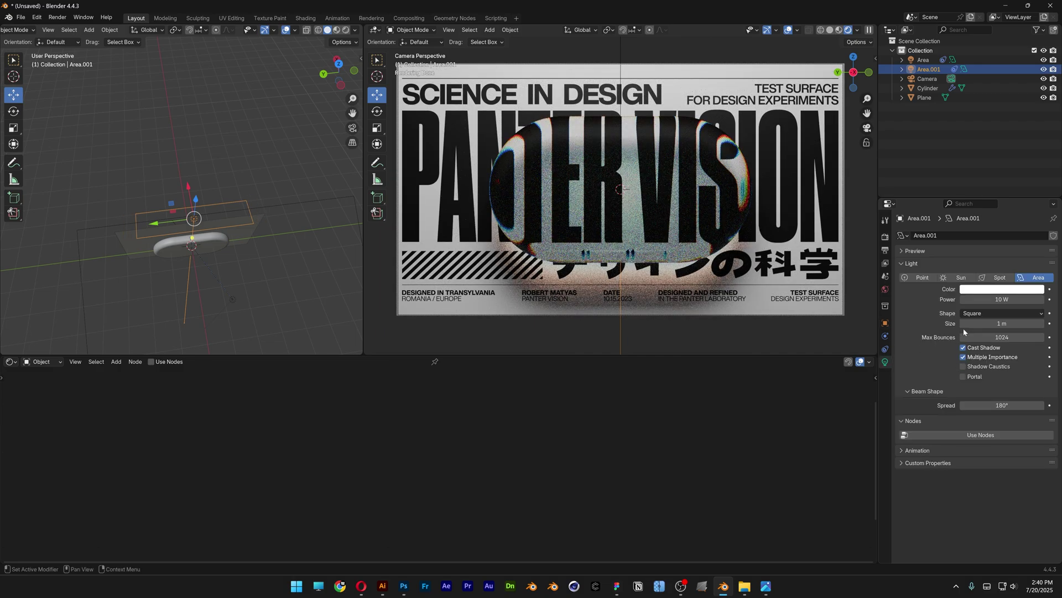
pyautogui.click(1004, 300)
pyautogui.write('10')
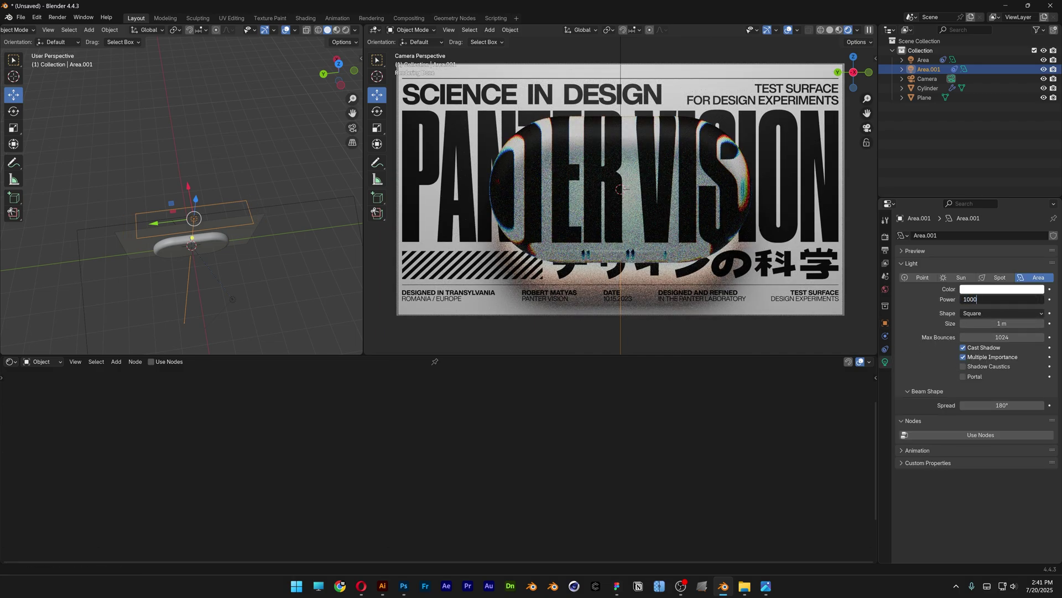
pyautogui.press('Return')
# Step: Move the second area light up and away from the slab along X, to about X -3.66 m and Z 4.01 m
pyautogui.moveTo(238, 210); pyautogui.dragTo(295, 178, button='middle')
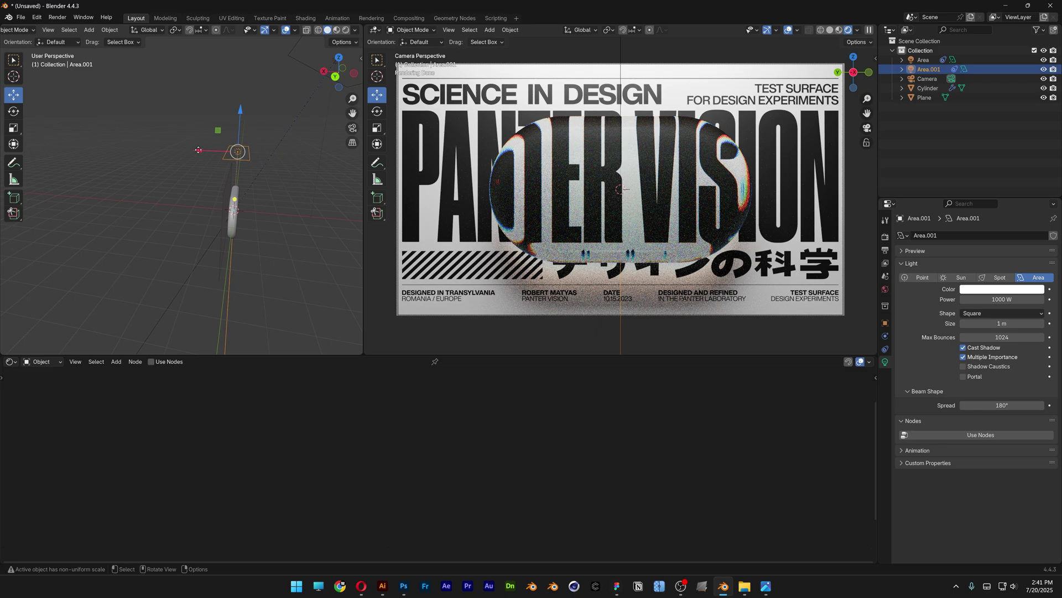
pyautogui.moveTo(266, 221); pyautogui.dragTo(255, 216, button='middle')
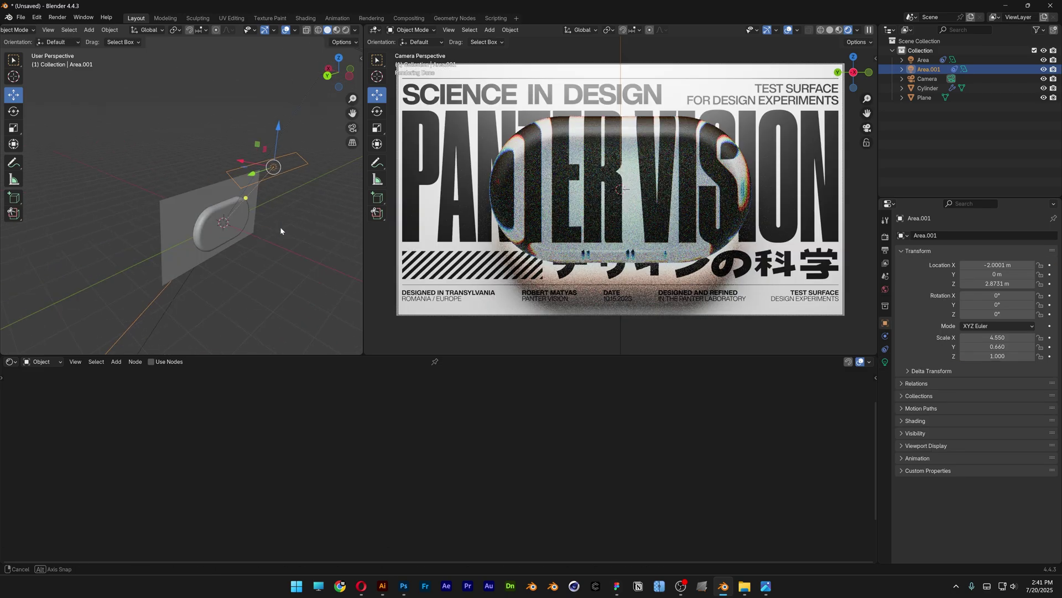
pyautogui.moveTo(280, 227); pyautogui.dragTo(307, 224, button='middle')
pyautogui.scroll(-2, 268, 230)
pyautogui.moveTo(253, 122); pyautogui.dragTo(250, 103)
pyautogui.moveTo(213, 146); pyautogui.dragTo(241, 146)
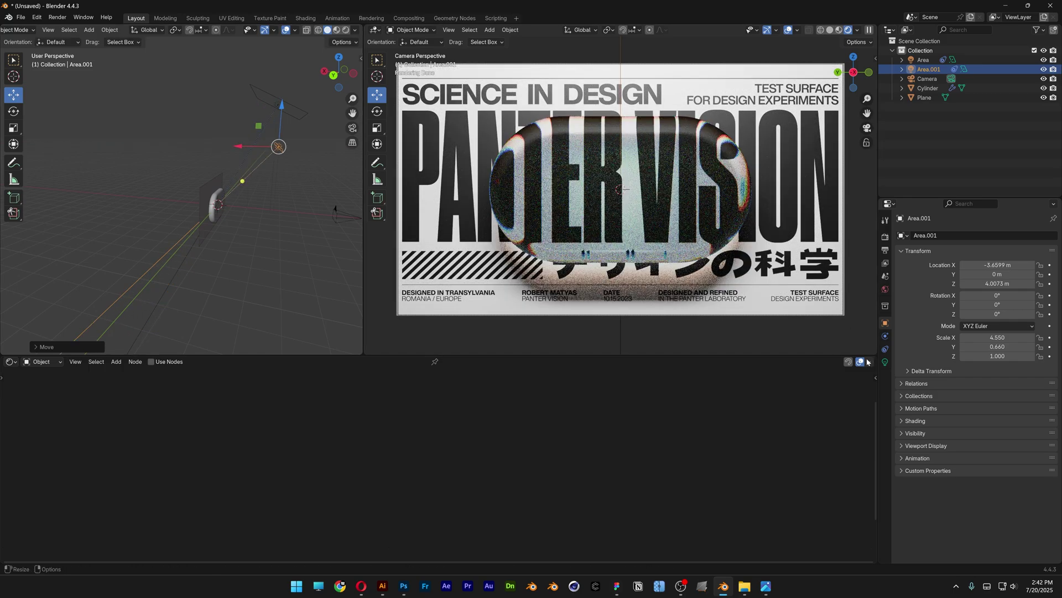
# Step: Set the second area light's power to 700 W and shift it along the X axis back toward the slab
pyautogui.click(885, 362)
pyautogui.doubleClick(1003, 299)
pyautogui.write('70')
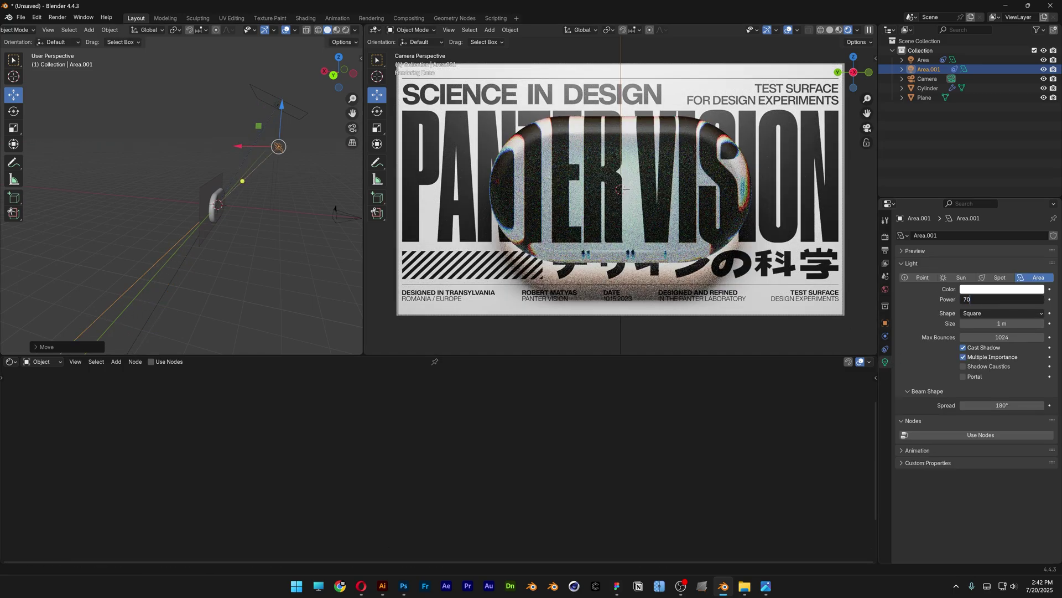
pyautogui.write('0')
pyautogui.press('Return')
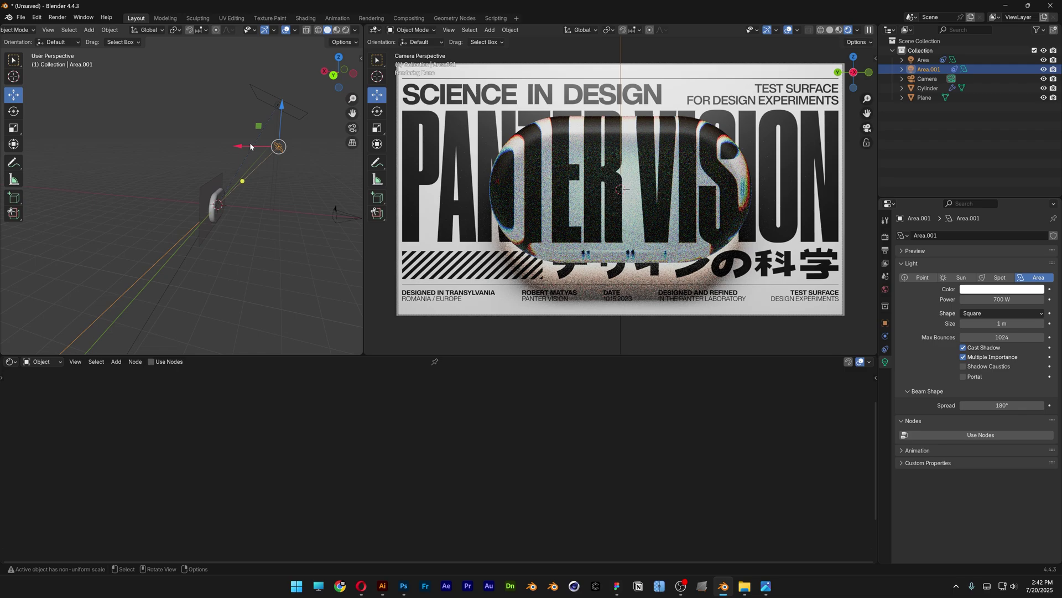
pyautogui.moveTo(250, 147); pyautogui.dragTo(211, 145)
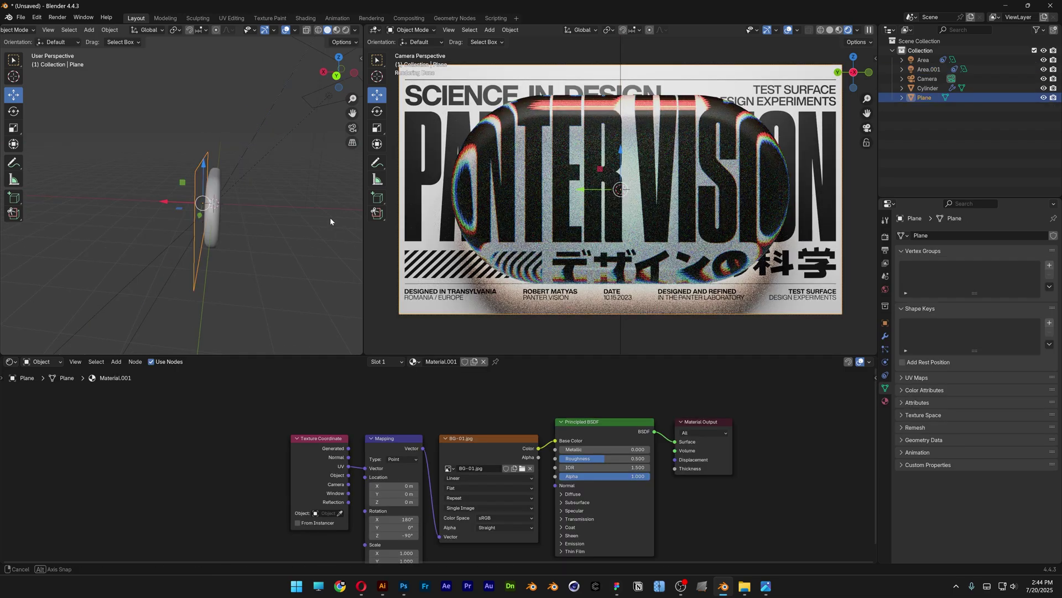
# Step: Apply Shade Smooth to the capsule slab and deselect it
pyautogui.moveTo(330, 221); pyautogui.dragTo(318, 207, button='middle')
pyautogui.scroll(2, 540, 190)
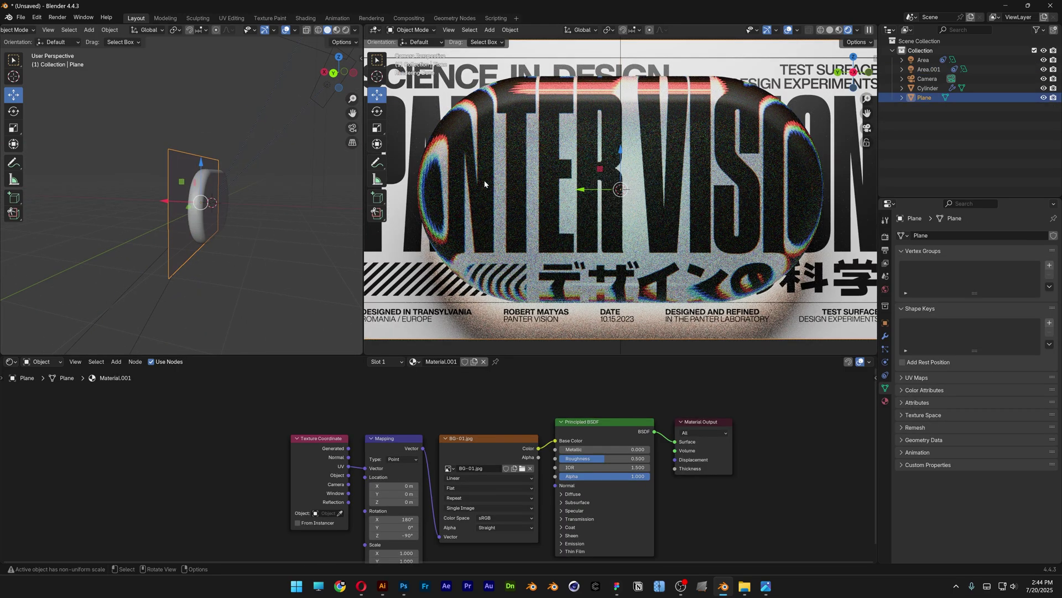
pyautogui.click(521, 153)
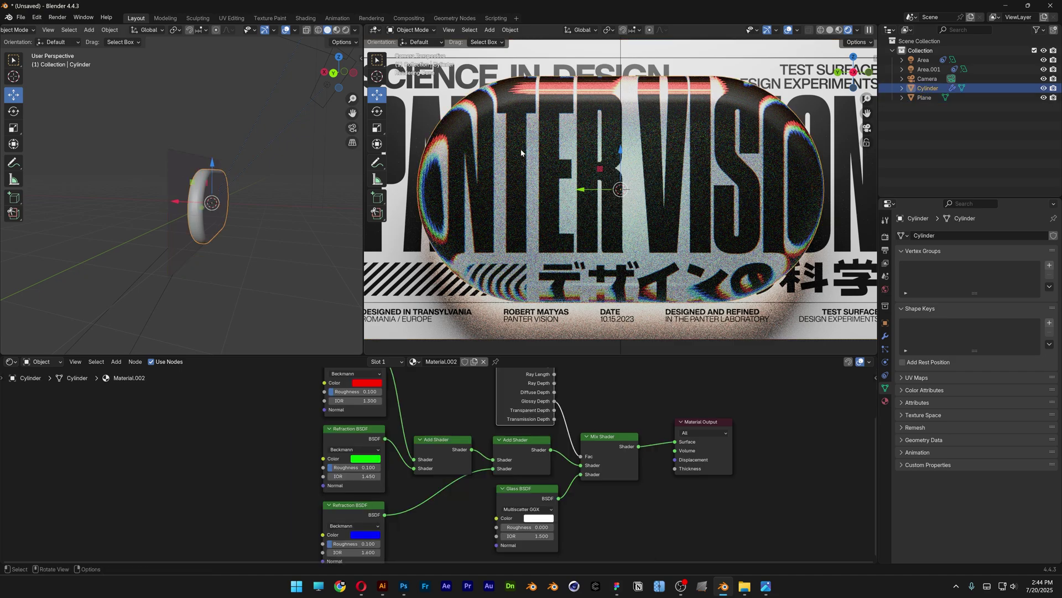
pyautogui.rightClick(502, 158)
pyautogui.moveTo(502, 156)
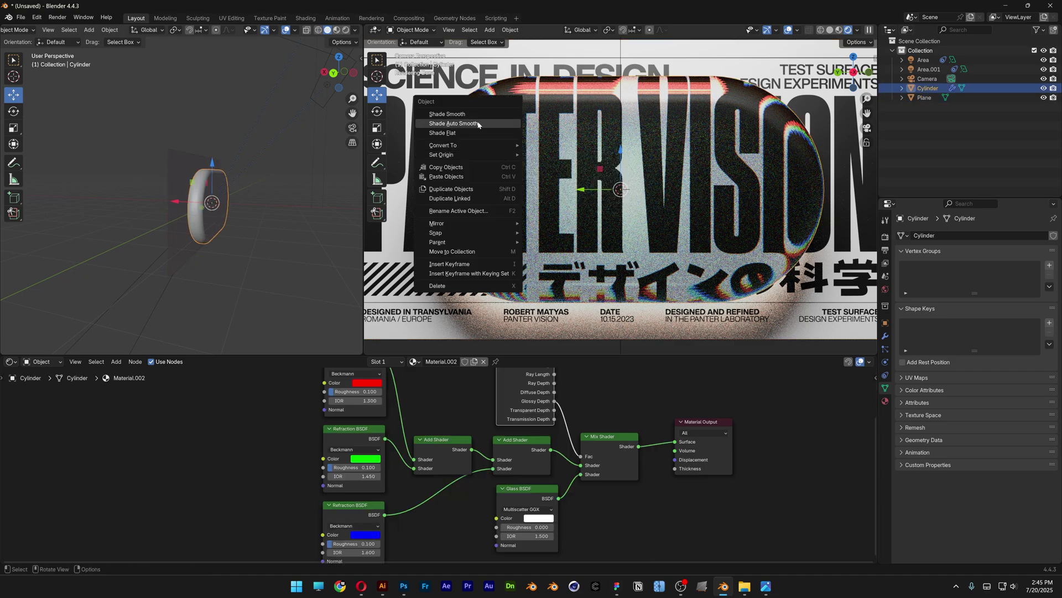
pyautogui.click(463, 115)
pyautogui.click(311, 296)
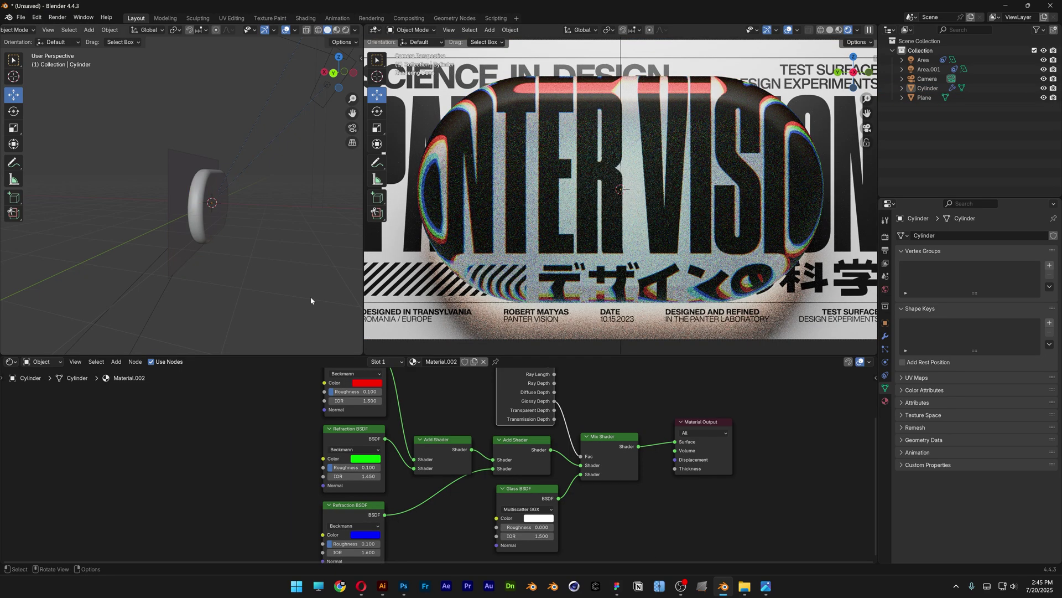
# Step: Set the roughness of all three Refraction BSDF nodes to 0.17
pyautogui.doubleClick(354, 391)
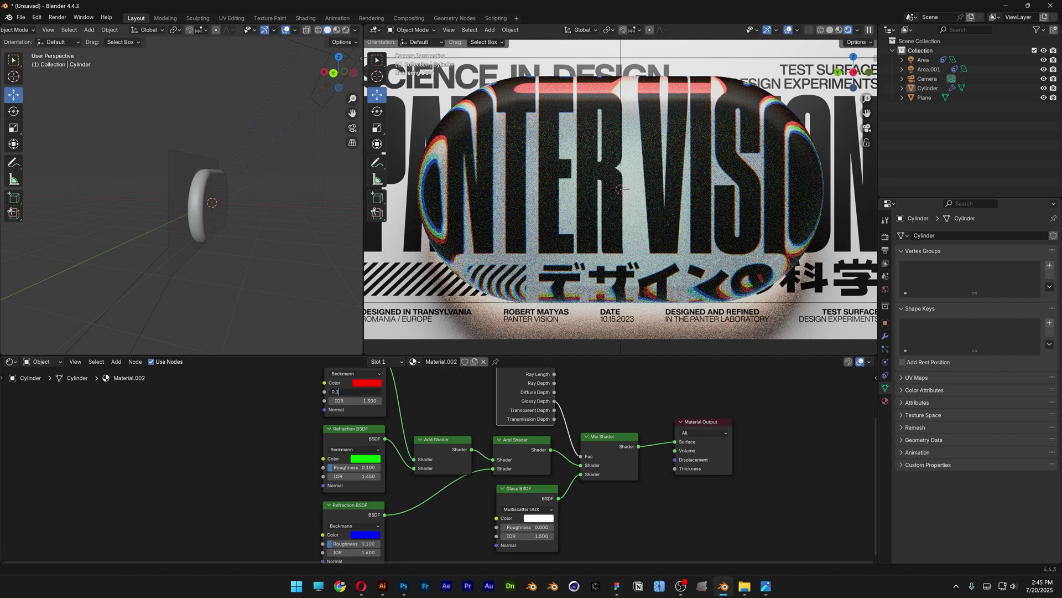
pyautogui.write('7')
pyautogui.press('Return')
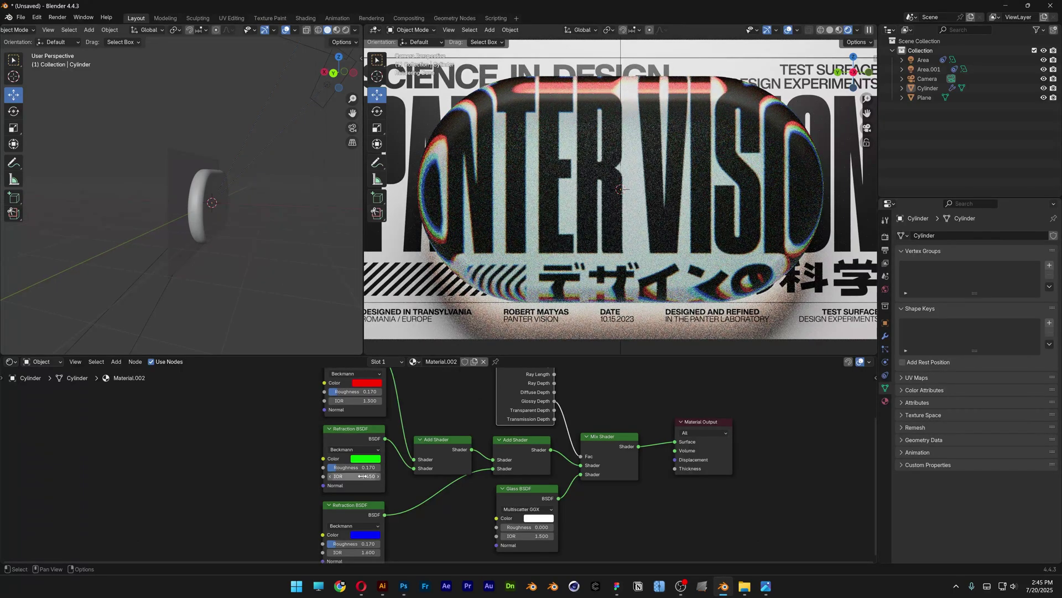
# Step: Narrow the color dispersion by setting the red refraction's IOR to 1.4 and the blue refraction's IOR to 1.5
pyautogui.click(366, 401)
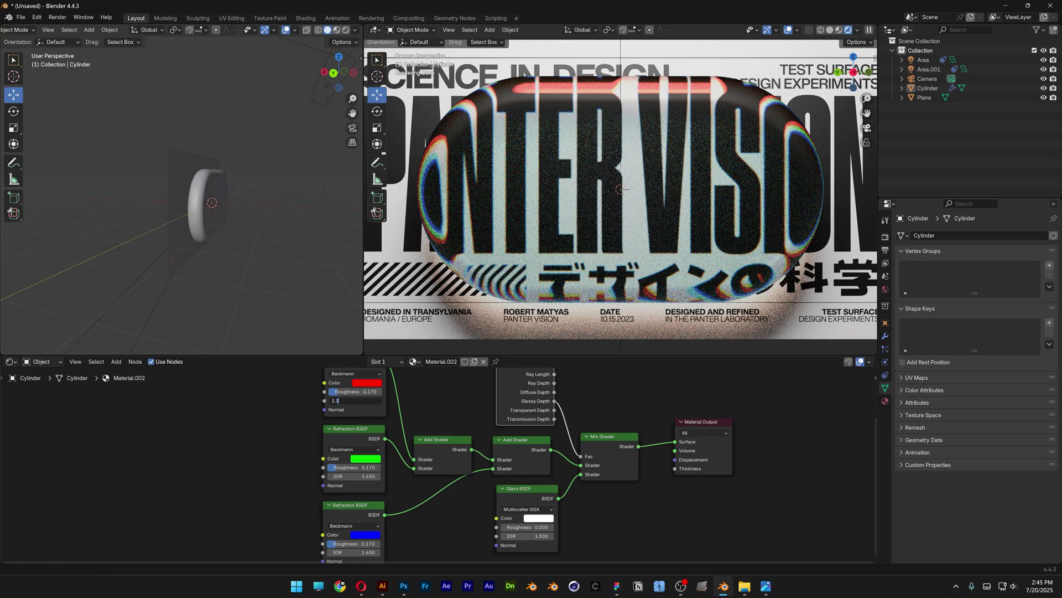
pyautogui.press('Return')
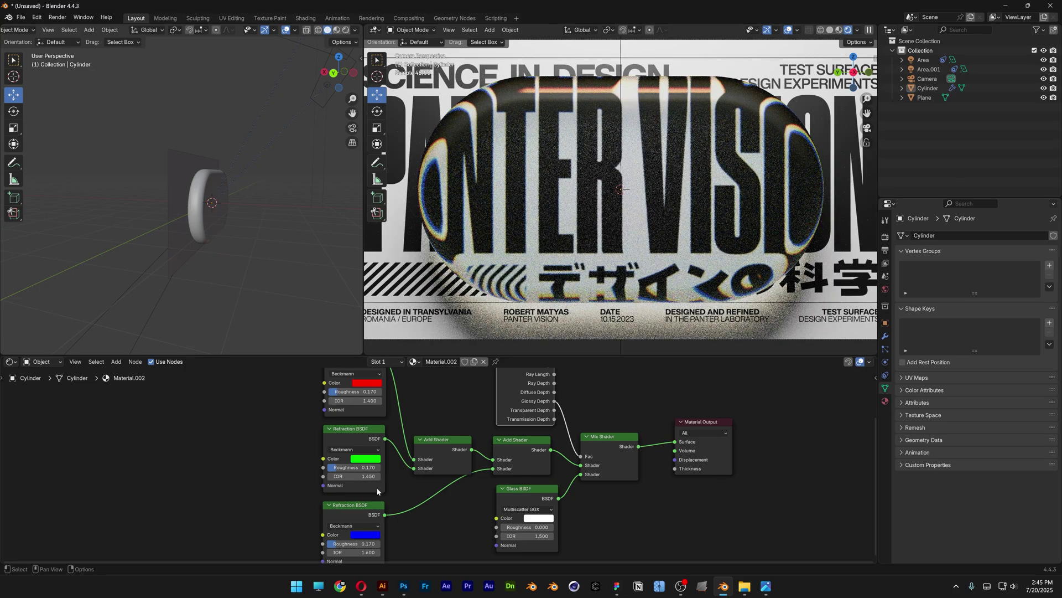
pyautogui.moveTo(379, 490); pyautogui.dragTo(380, 467, button='middle')
pyautogui.click(367, 528)
pyautogui.click(339, 528)
pyautogui.press('BackSpace')
pyautogui.write('5')
pyautogui.press('Return')
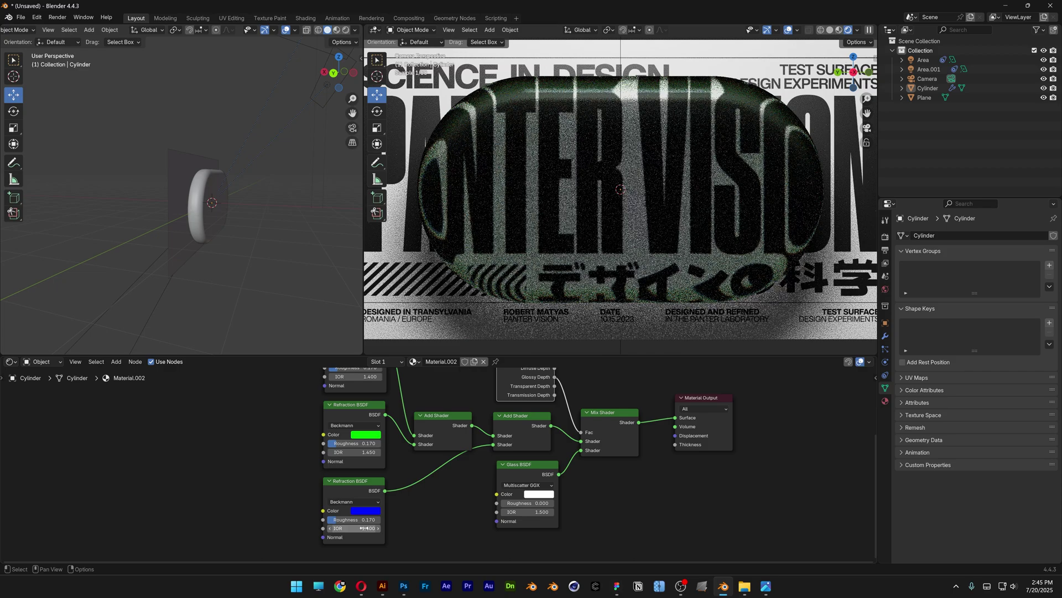
pyautogui.scroll(-1, 556, 160)
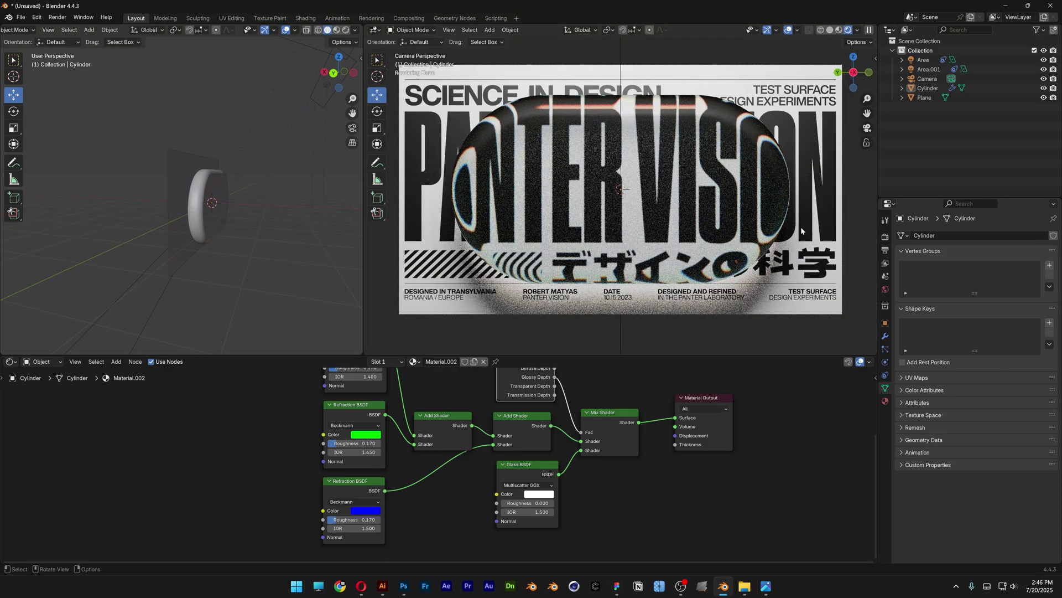
# Step: Set the color management view transform to Khronos PBR Neutral and render the image
pyautogui.click(885, 236)
pyautogui.scroll(-1, 931, 462)
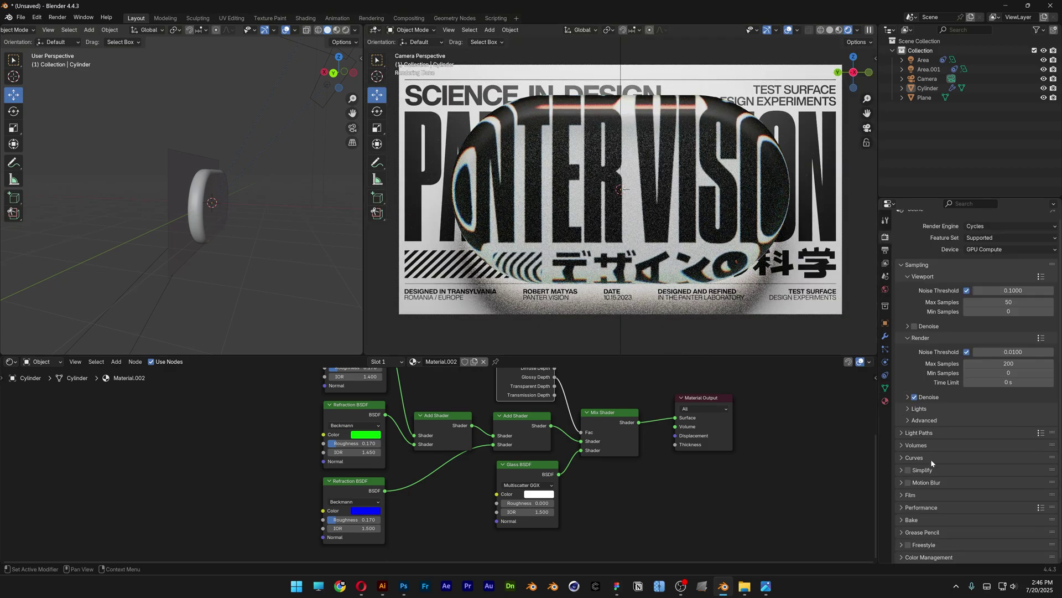
pyautogui.scroll(-5, 941, 561)
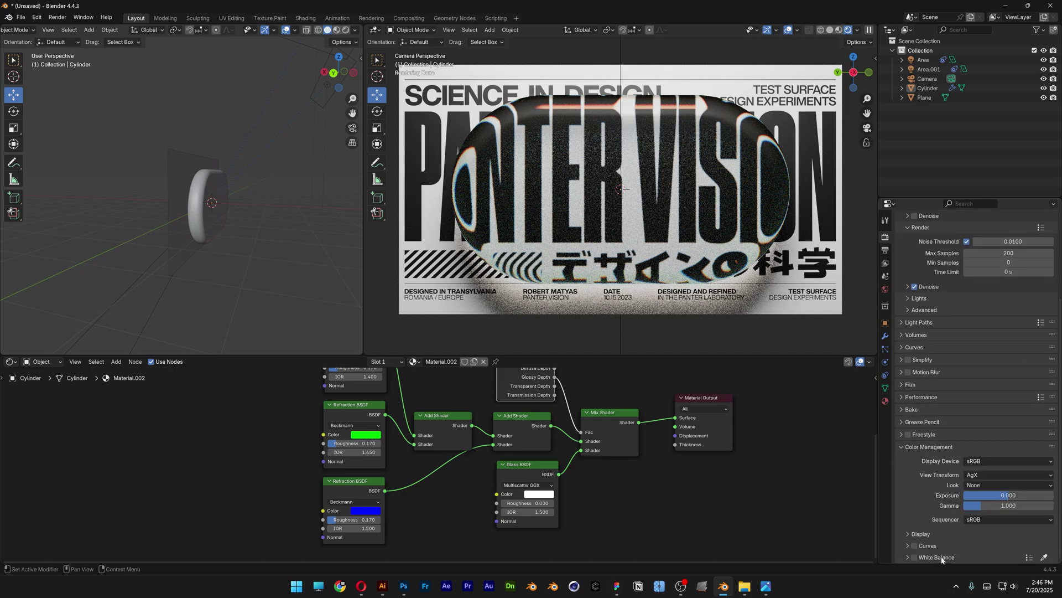
pyautogui.click(993, 475)
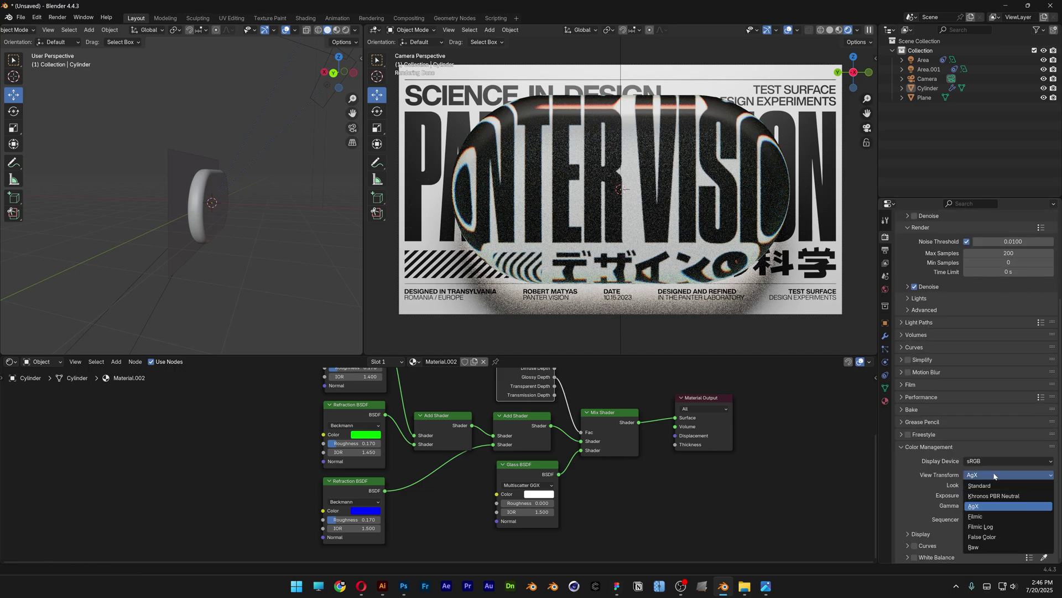
pyautogui.click(996, 496)
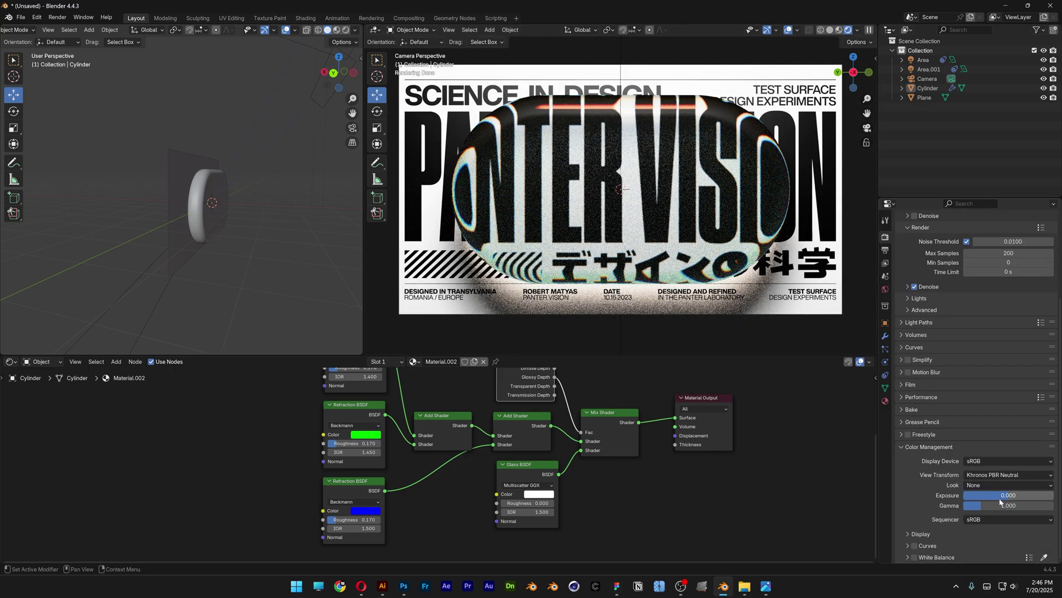
pyautogui.click(58, 17)
pyautogui.click(71, 27)
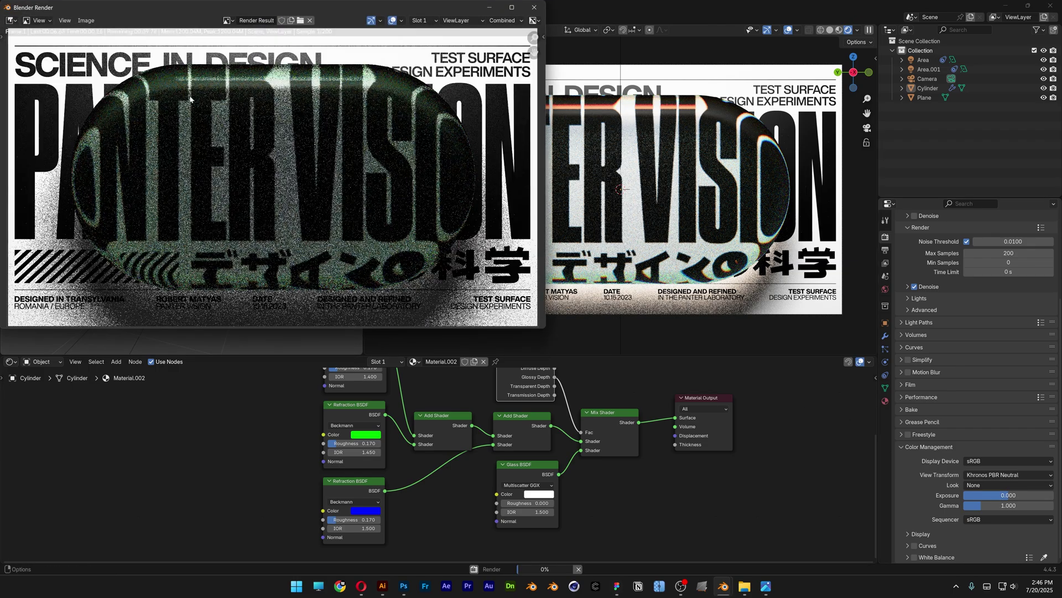
# Step: Scale the capsule slab down to about 0.36 of its size
pyautogui.click(777, 193)
pyautogui.press('s')
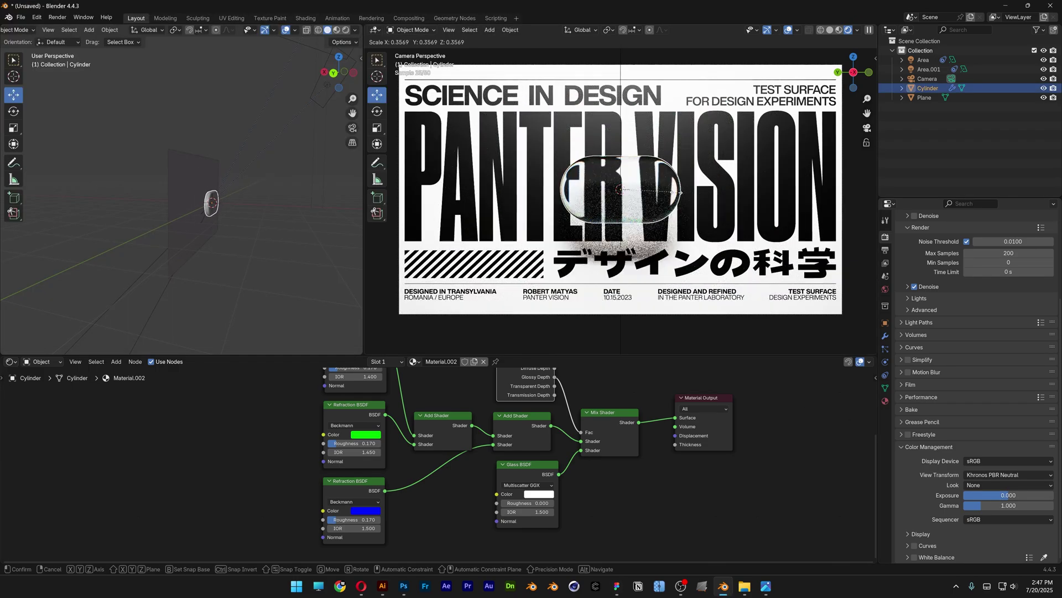